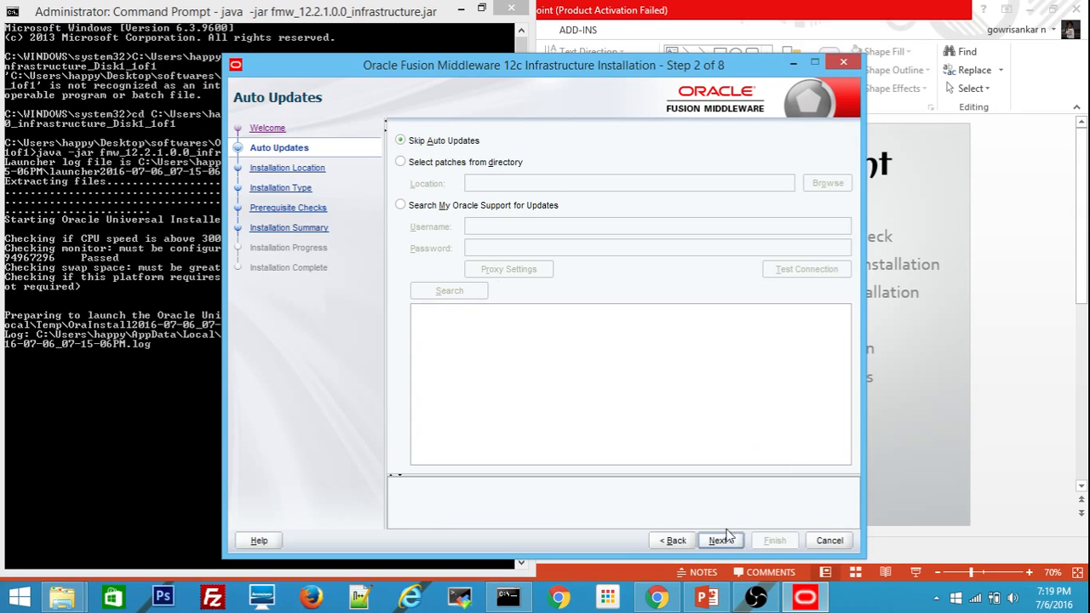
# Advance the infrastructure installer to Step 3, Installation Location.
pyautogui.click(718, 542)
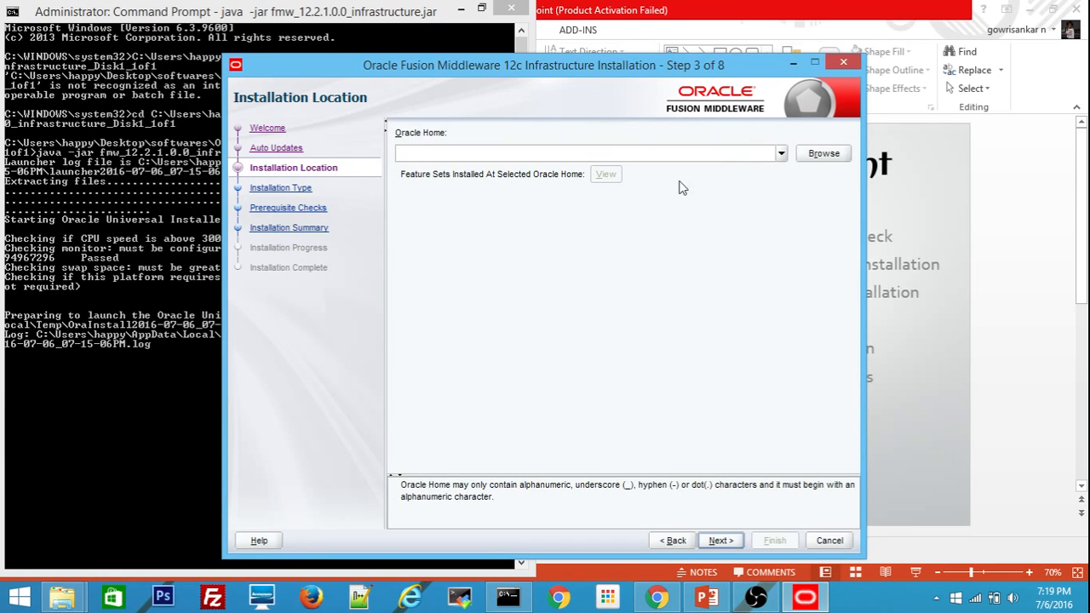
# Edit the listed c:\Oracle\Middleware_BI path into c:\Oracle\Middleware_OBI, then continue to Installation Type.
pyautogui.click(781, 155)
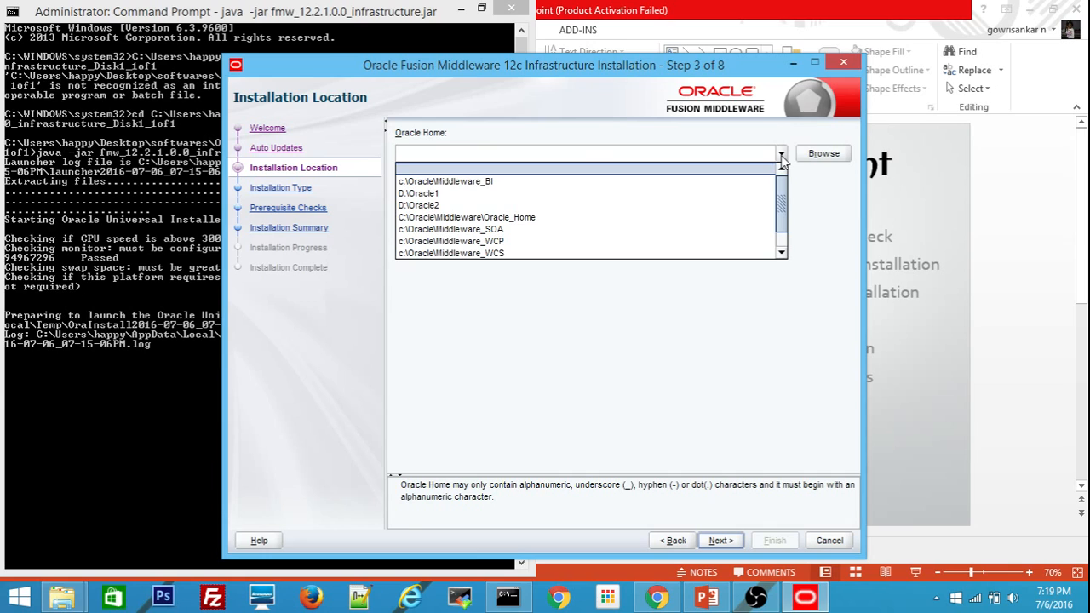
pyautogui.press('Down')
pyautogui.press('Down')
pyautogui.press('Down')
pyautogui.press('Up')
pyautogui.press('Up')
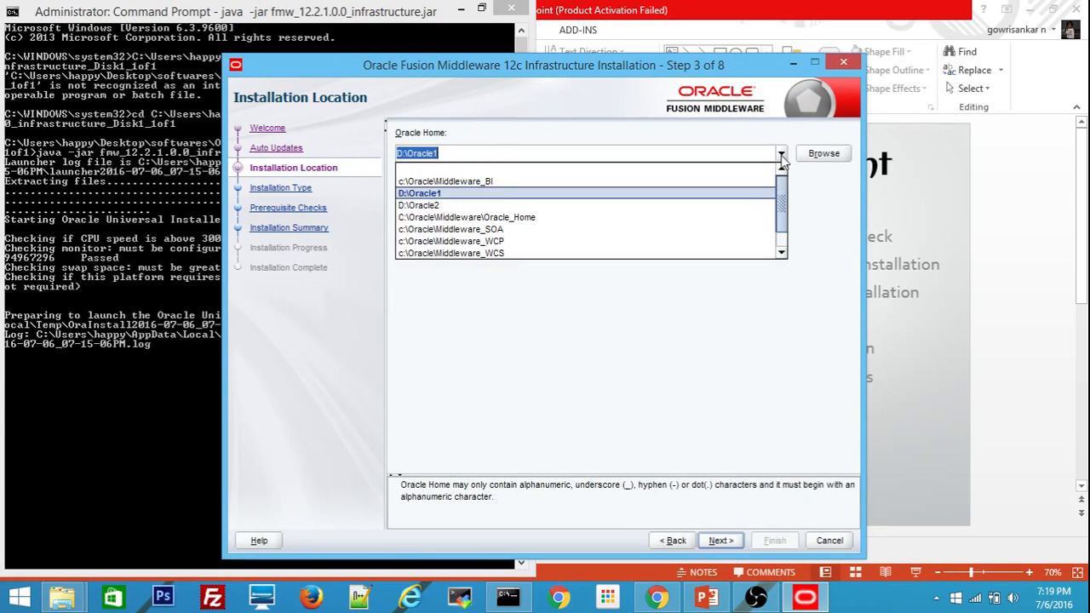
pyautogui.press('Right')
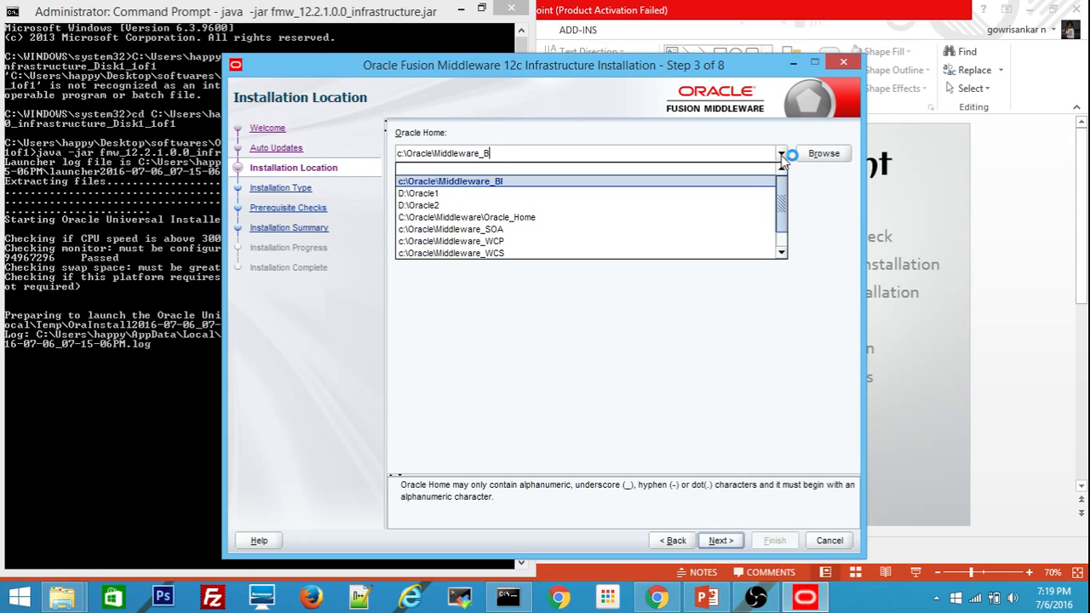
pyautogui.press('BackSpace')
pyautogui.press('BackSpace')
pyautogui.write('ob')
pyautogui.press('BackSpace')
pyautogui.press('BackSpace')
pyautogui.write('OBI')
pyautogui.click(617, 321)
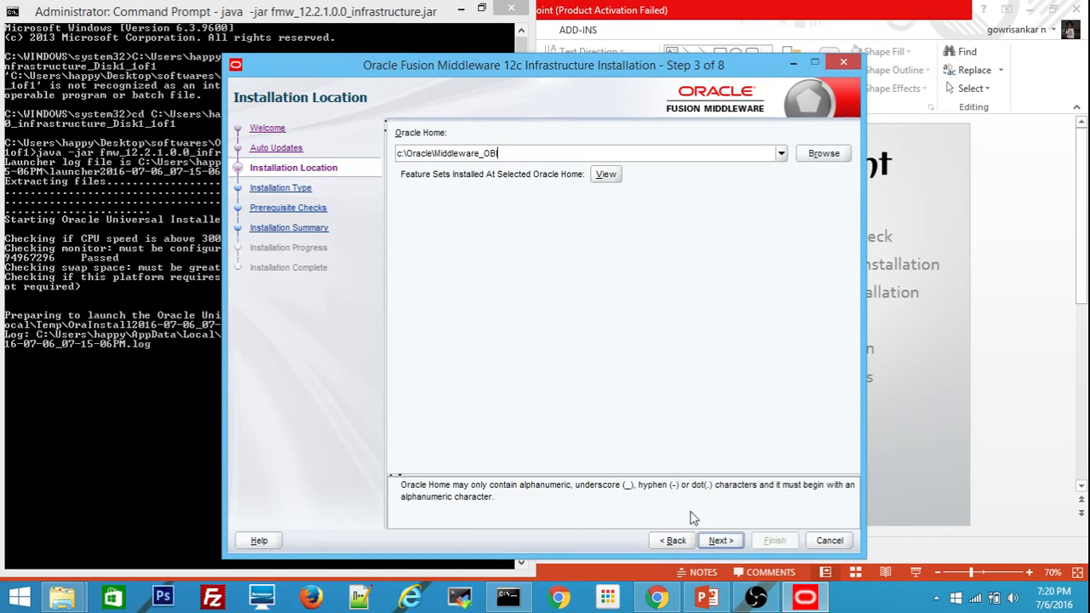
pyautogui.click(713, 539)
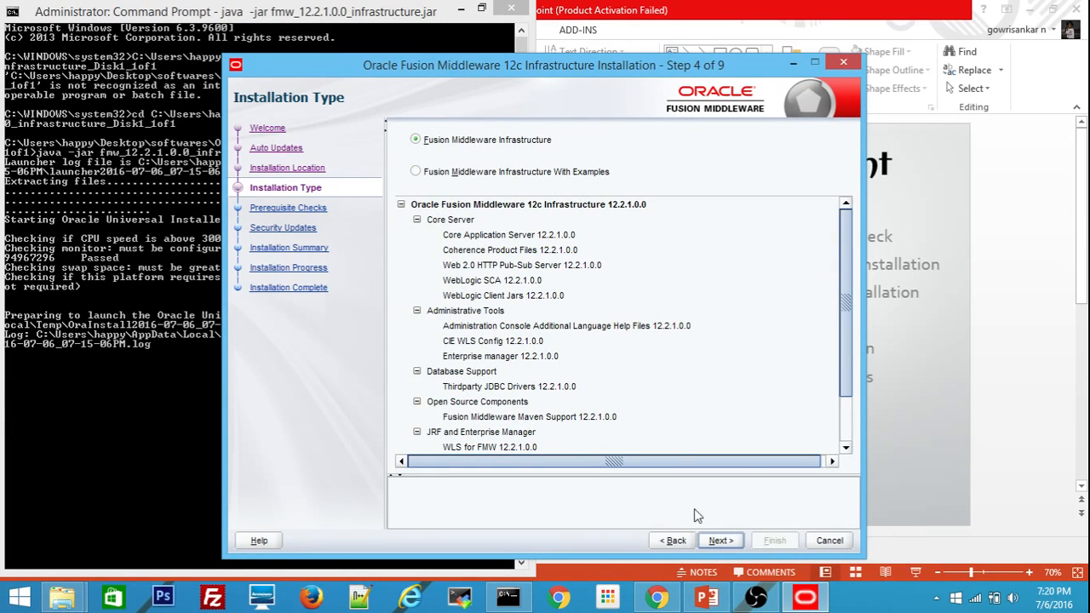
# Keep Fusion Middleware Infrastructure, pass prerequisite checks, and decline security updates without an email address.
pyautogui.click(718, 542)
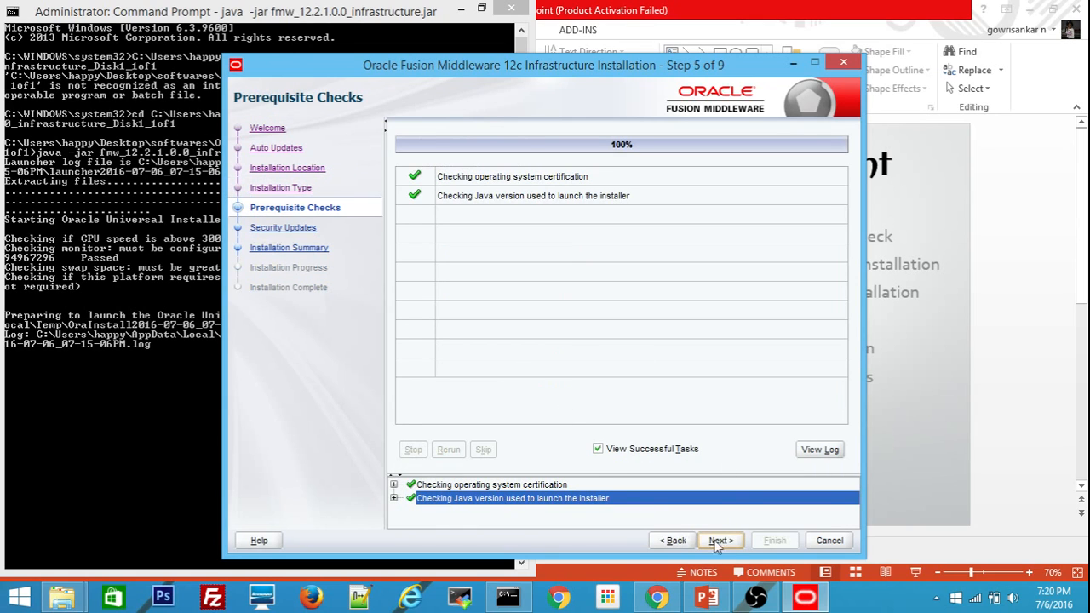
pyautogui.click(725, 542)
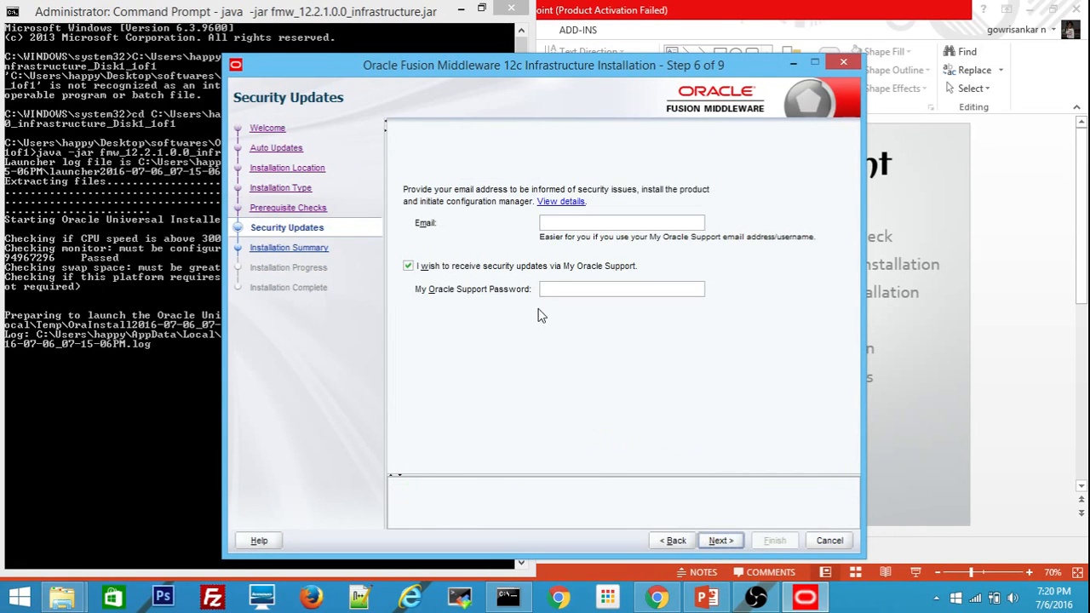
pyautogui.click(436, 266)
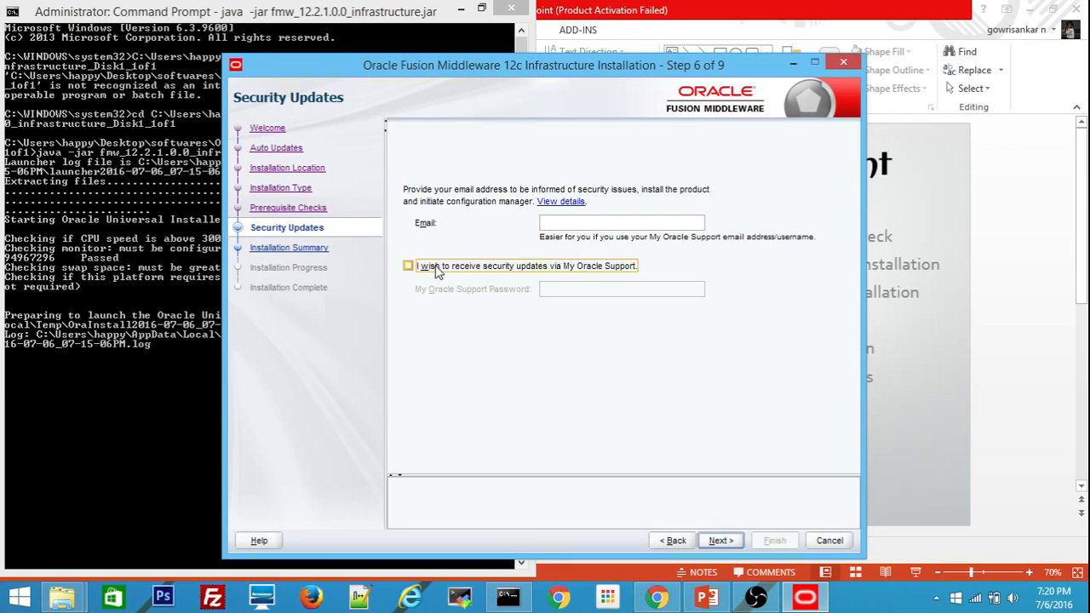
pyautogui.click(719, 541)
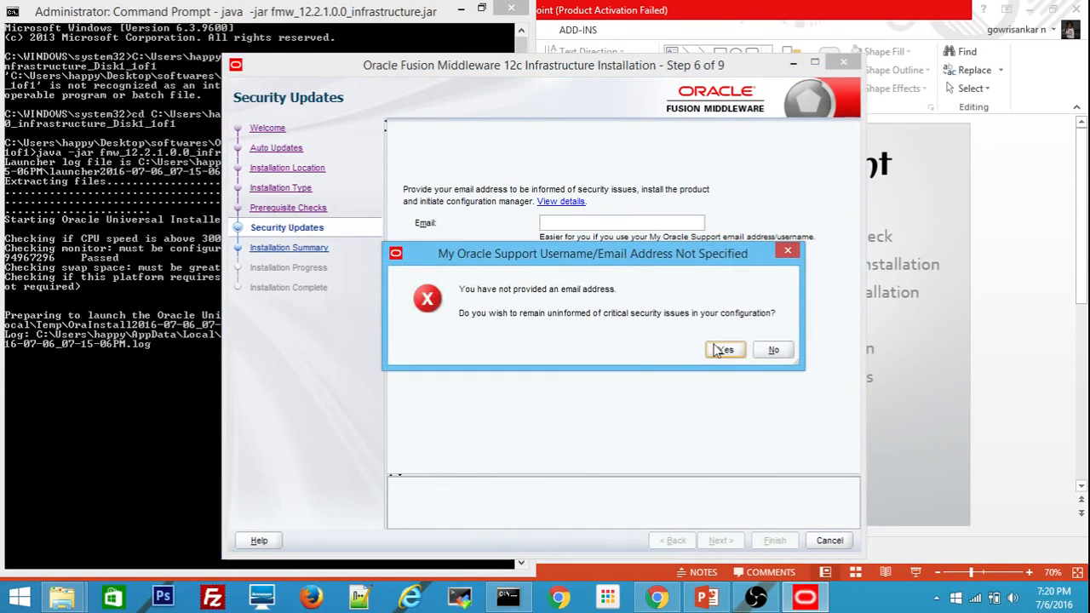
pyautogui.click(720, 350)
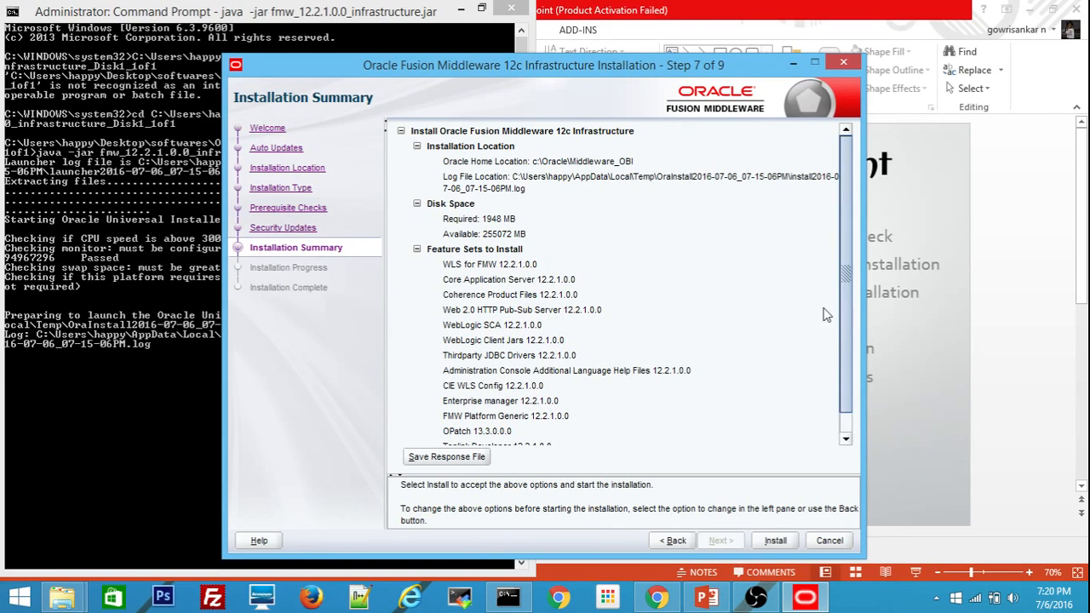
# Review the summary's feature sets, including WLS for FMW, and start the infrastructure install.
pyautogui.click(838, 373)
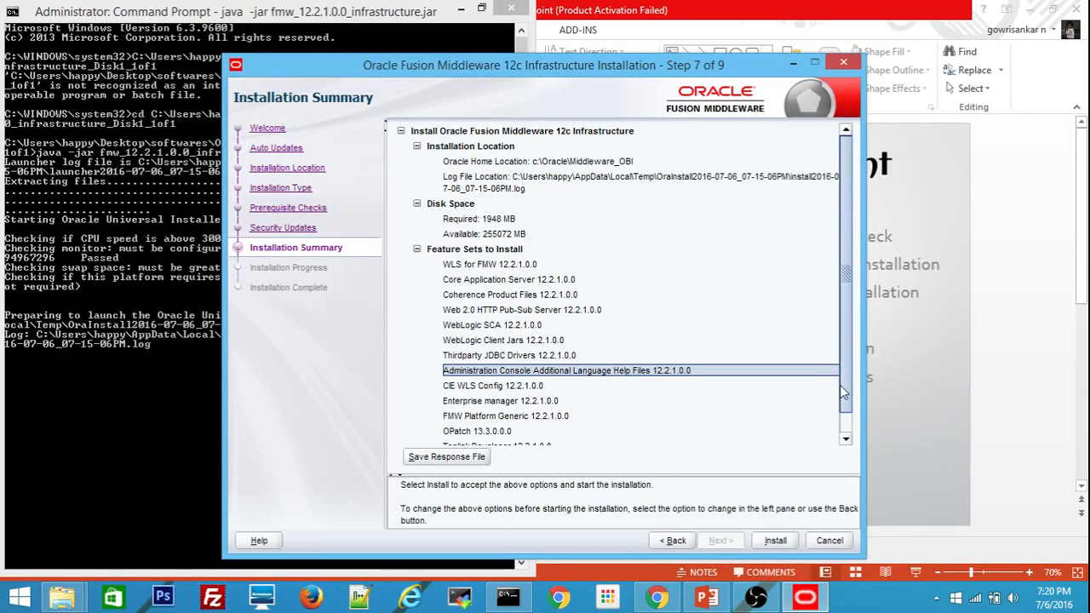
pyautogui.click(502, 266)
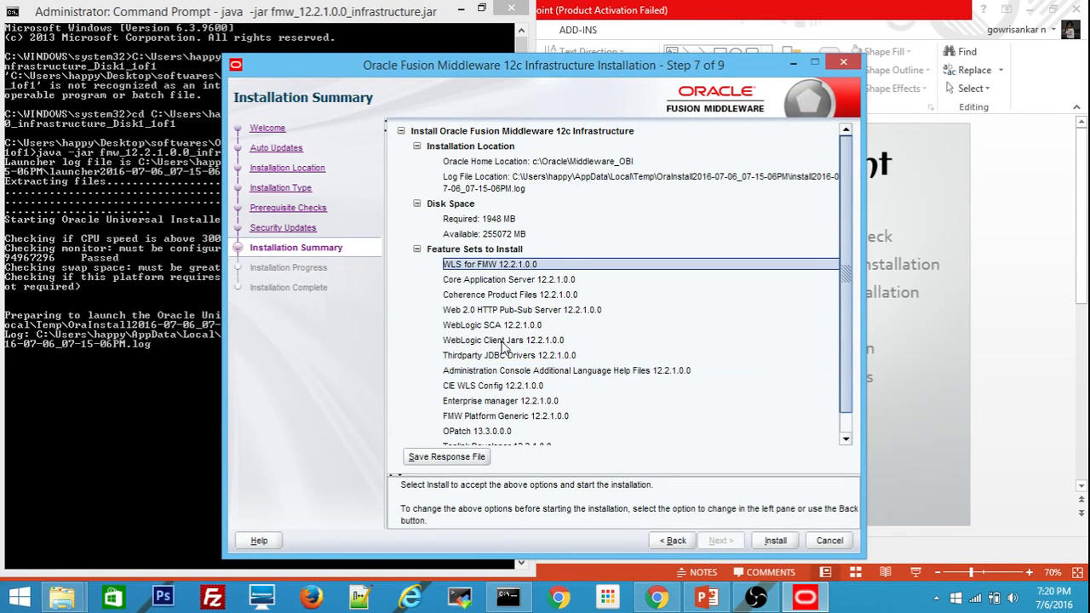
pyautogui.click(502, 371)
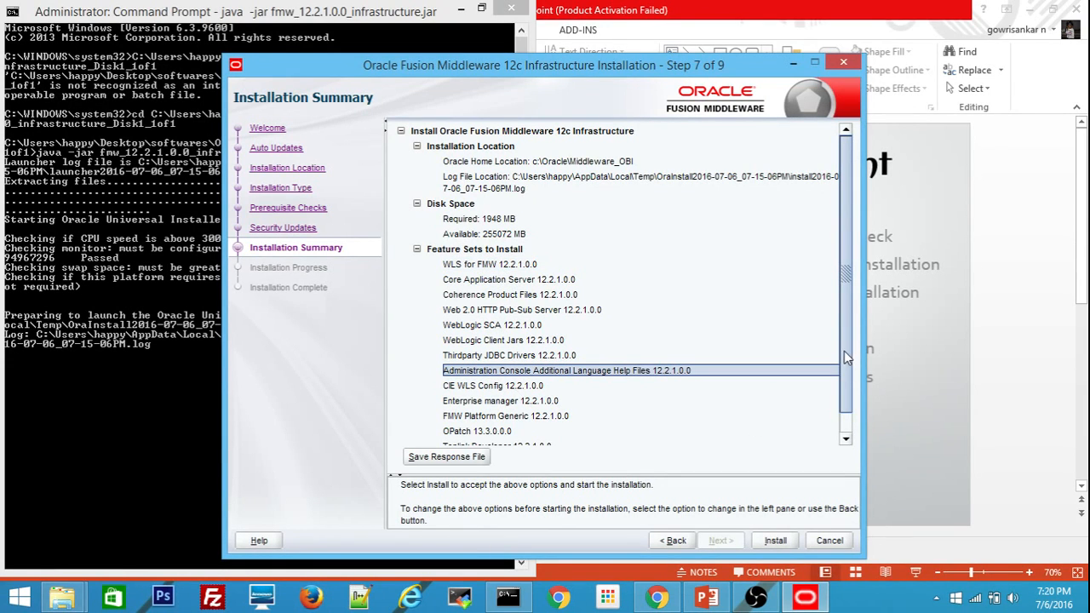
pyautogui.moveTo(845, 351)
pyautogui.mouseDown()
pyautogui.moveTo(830, 425)
pyautogui.moveTo(834, 368)
pyautogui.mouseUp()
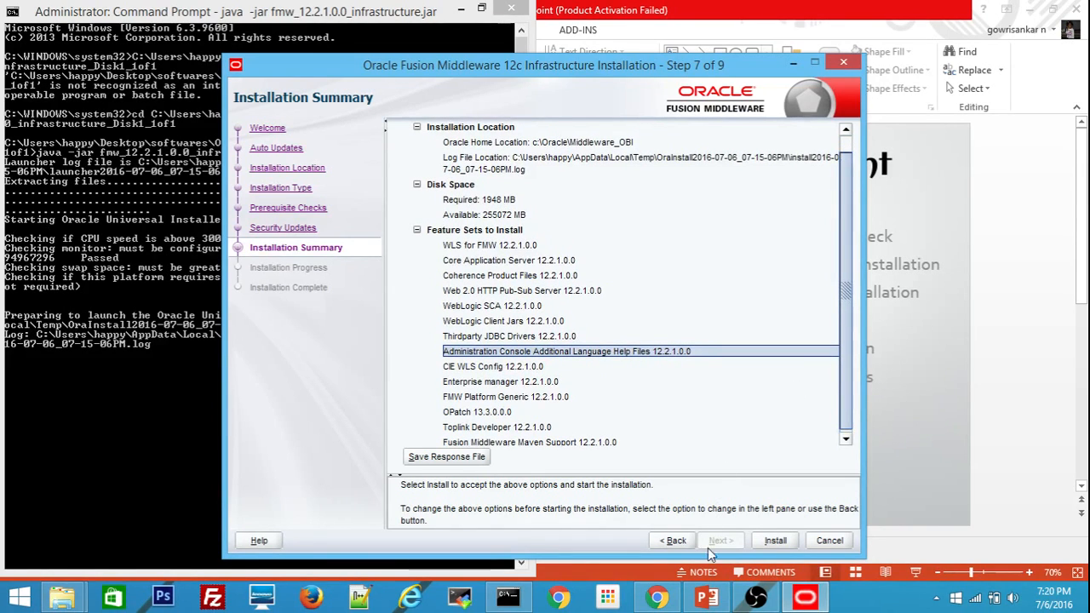
pyautogui.click(775, 541)
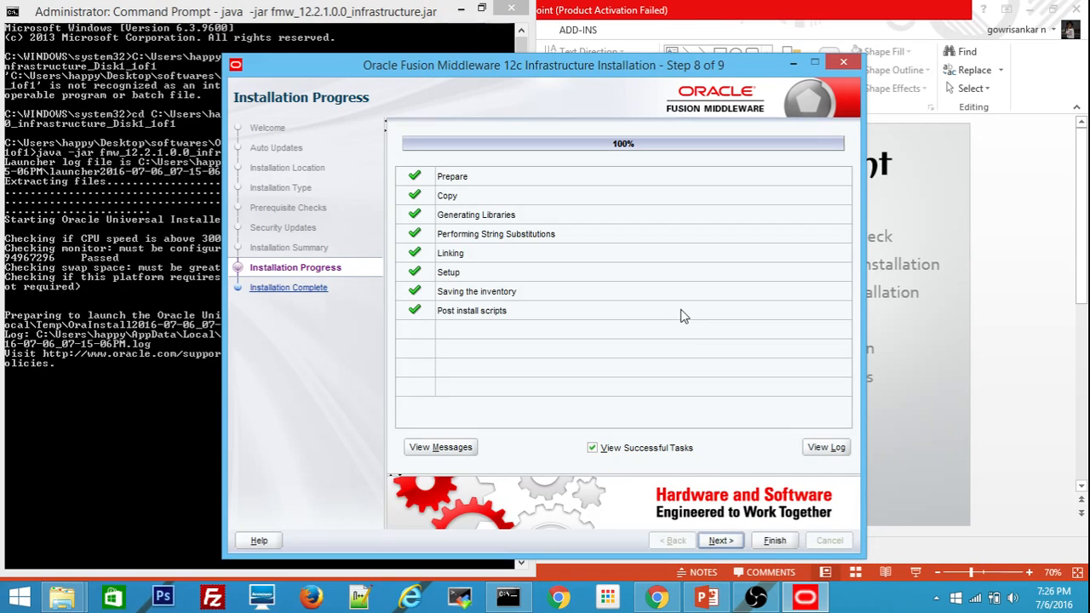
# Advance to Installation Complete (Step 9 of 9) and finish, closing the installer.
pyautogui.click(717, 539)
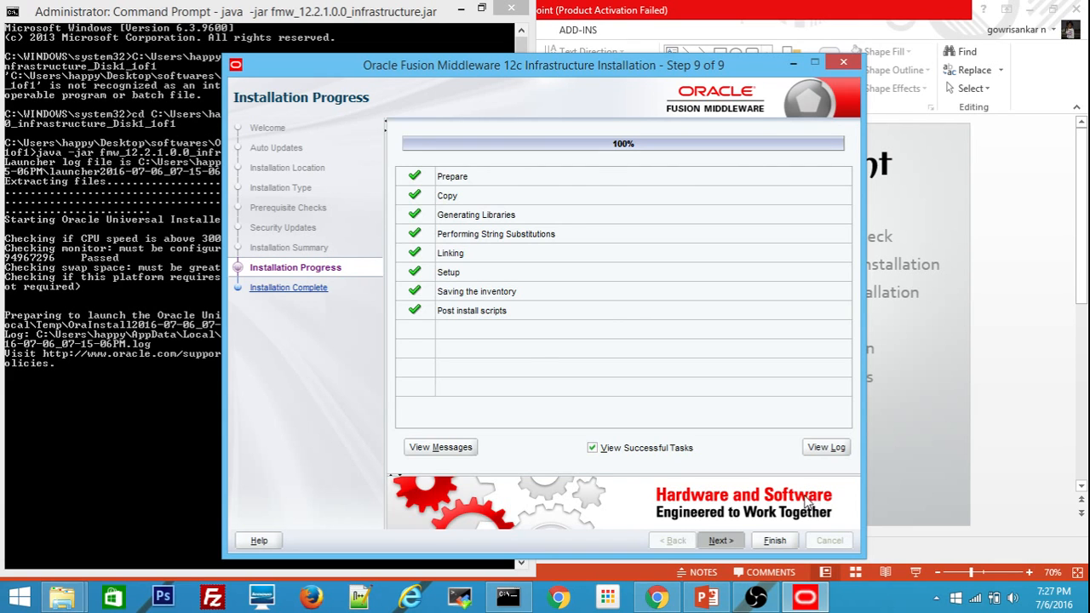
pyautogui.click(771, 541)
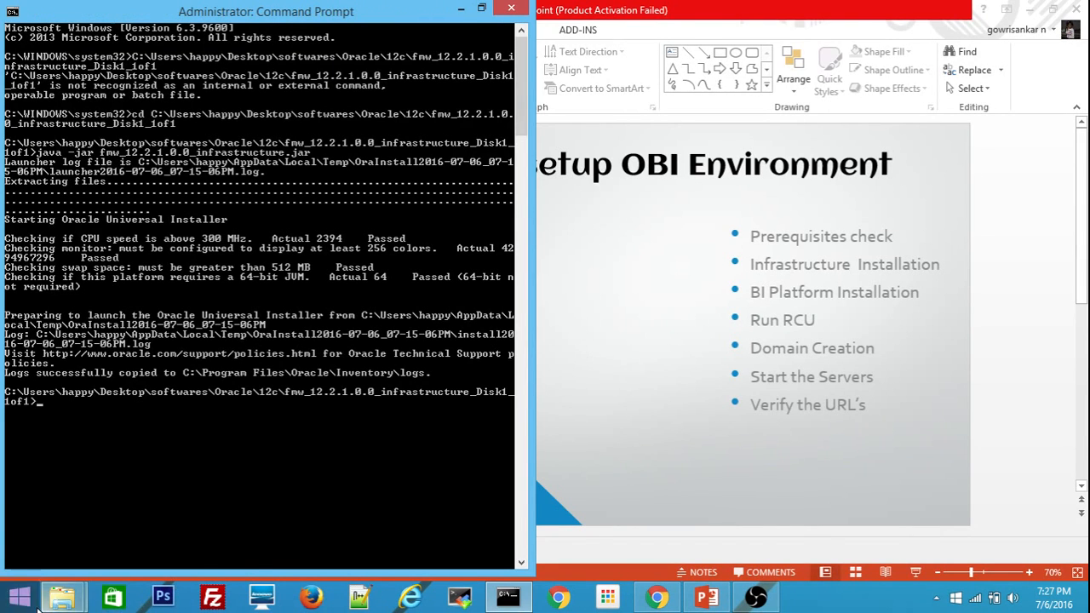
# Navigate in File Explorer from the installer folder up to 12c and into the BI folder.
pyautogui.moveTo(62, 598)
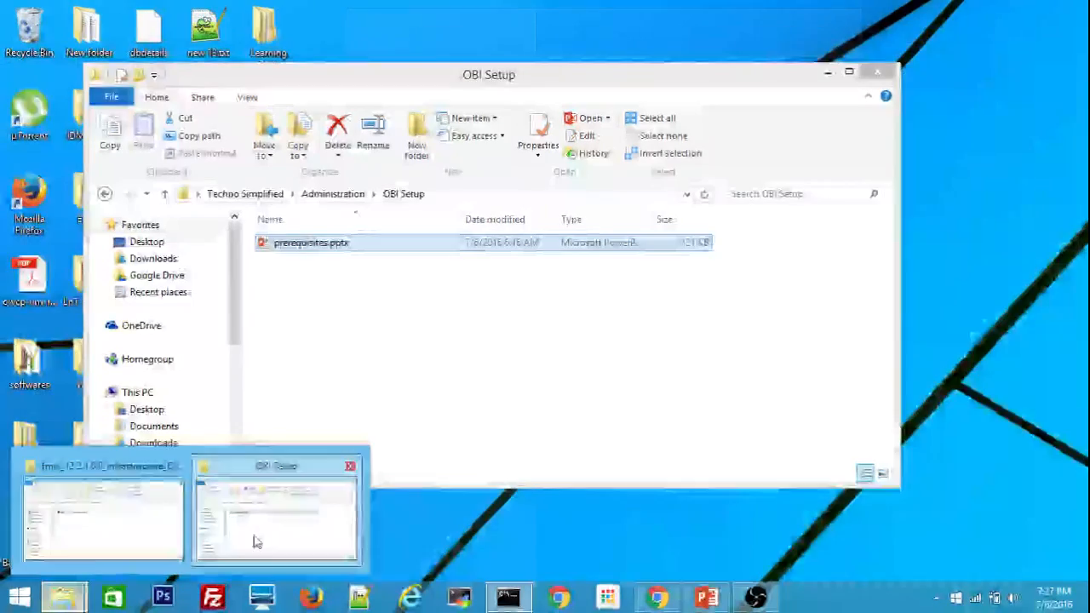
pyautogui.click(252, 541)
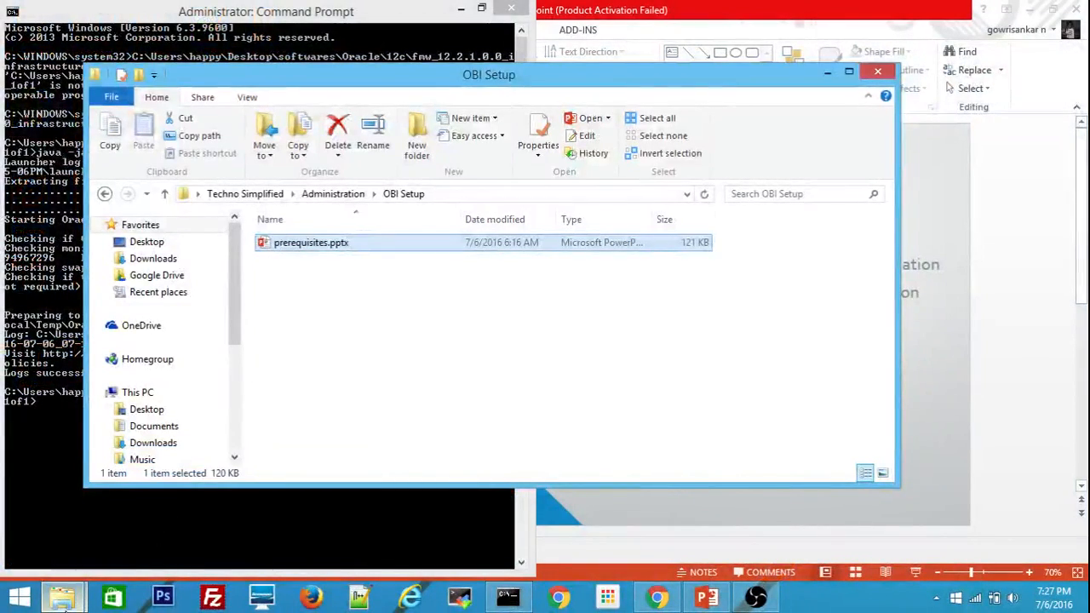
pyautogui.moveTo(63, 600)
pyautogui.click(98, 541)
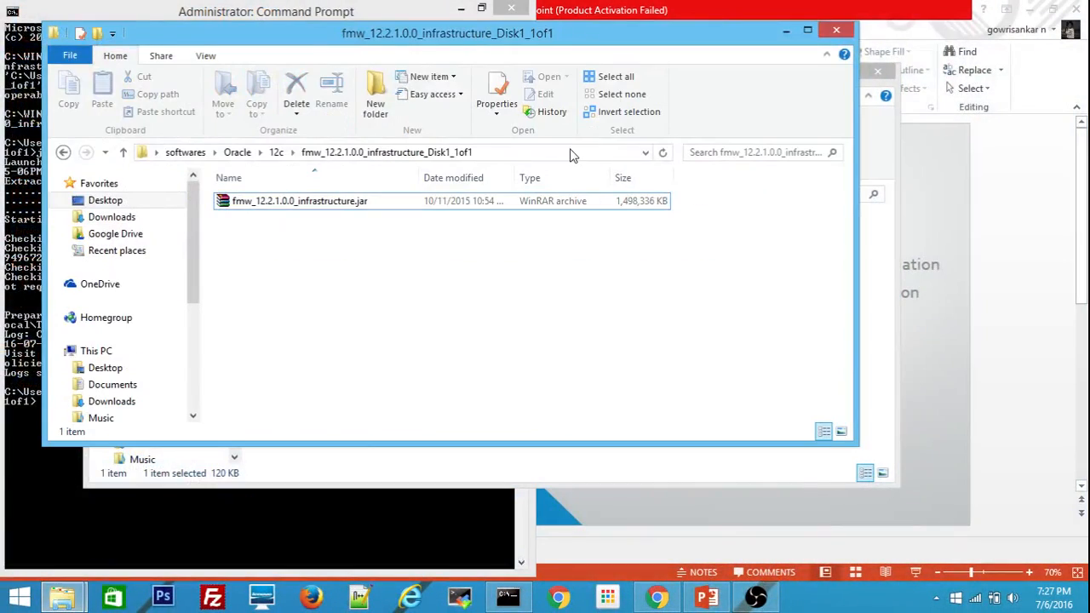
pyautogui.click(276, 152)
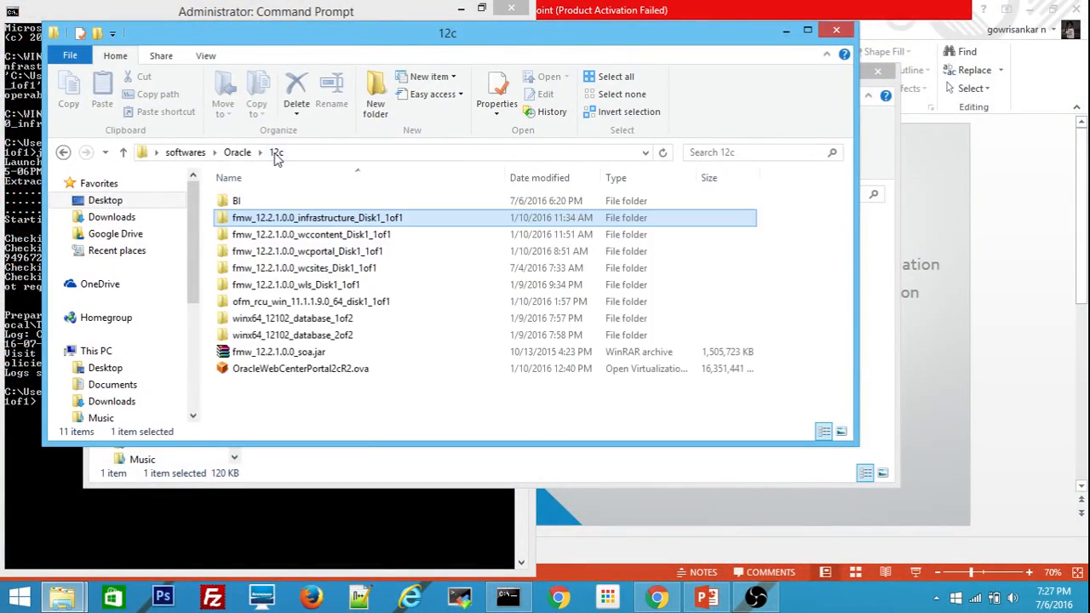
pyautogui.doubleClick(236, 202)
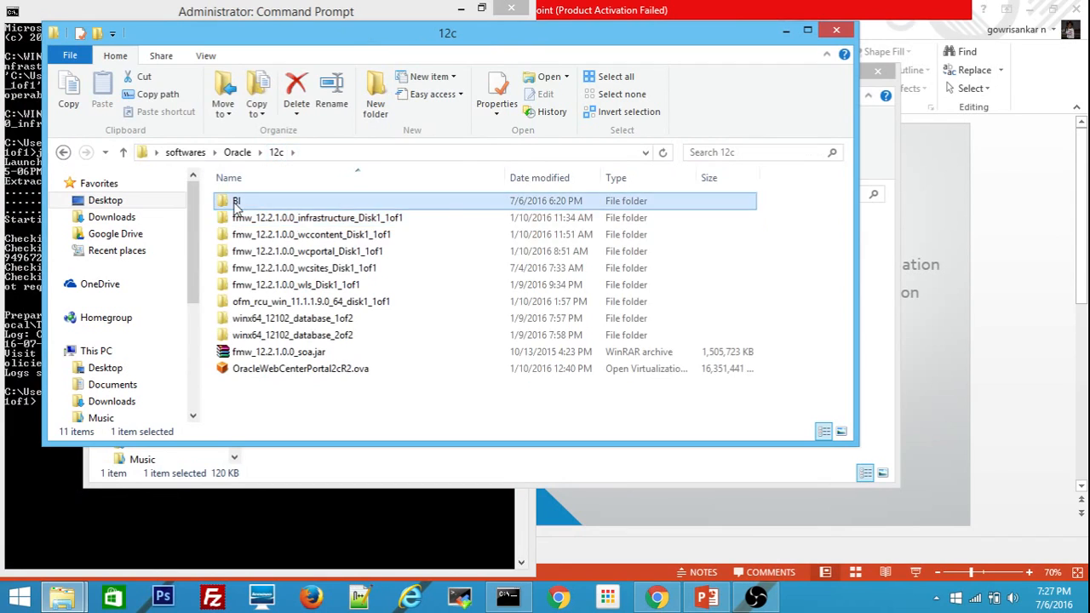
pyautogui.click(350, 151)
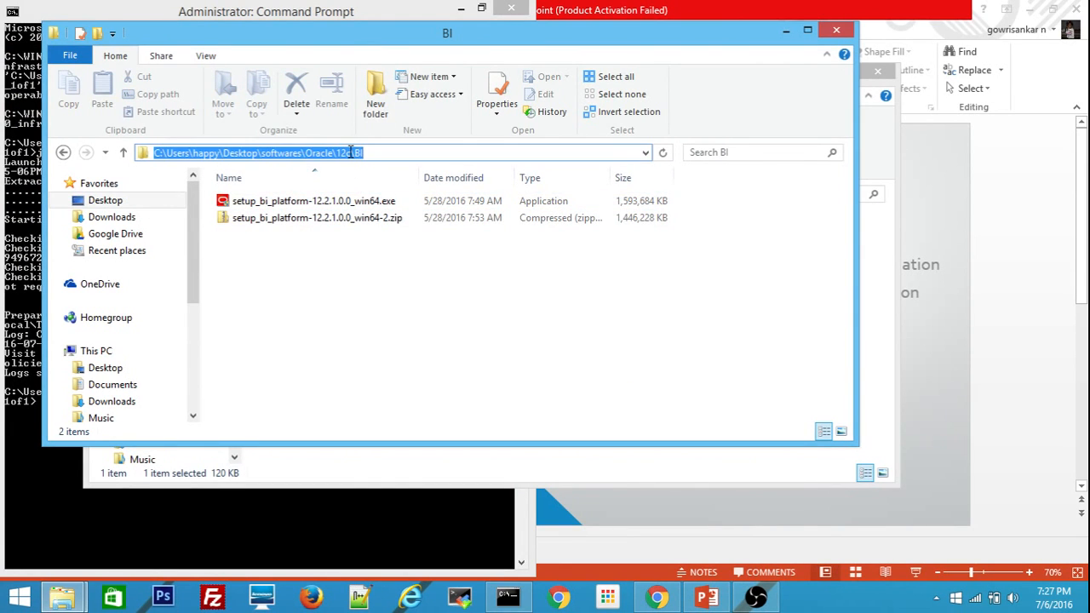
pyautogui.click(343, 320)
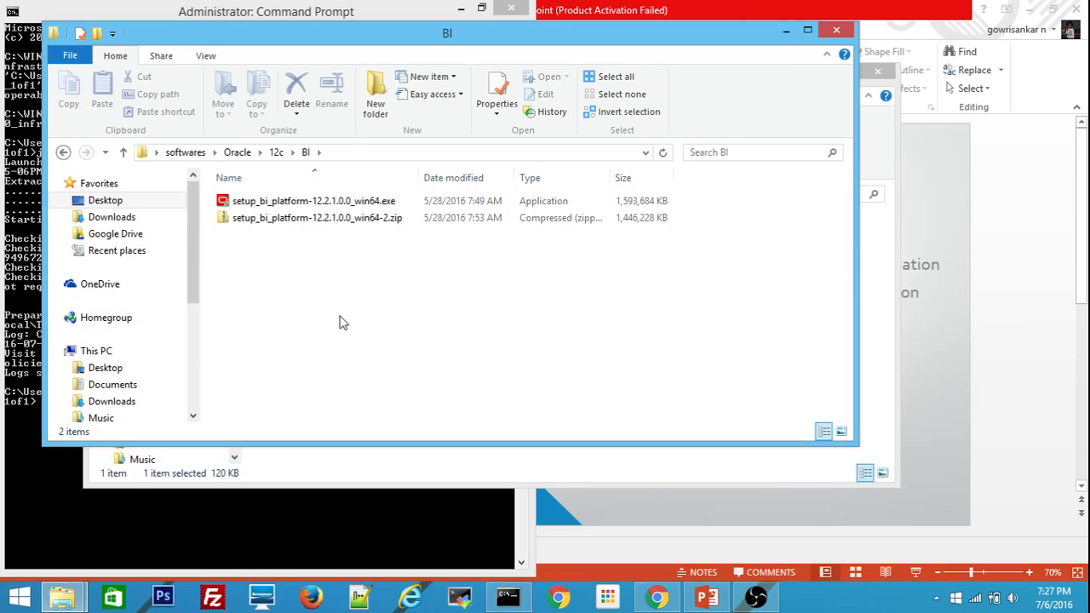
# Run setup_bi_platform-12.2.1.0.0_win64.exe as administrator.
pyautogui.click(329, 208)
pyautogui.doubleClick(327, 203)
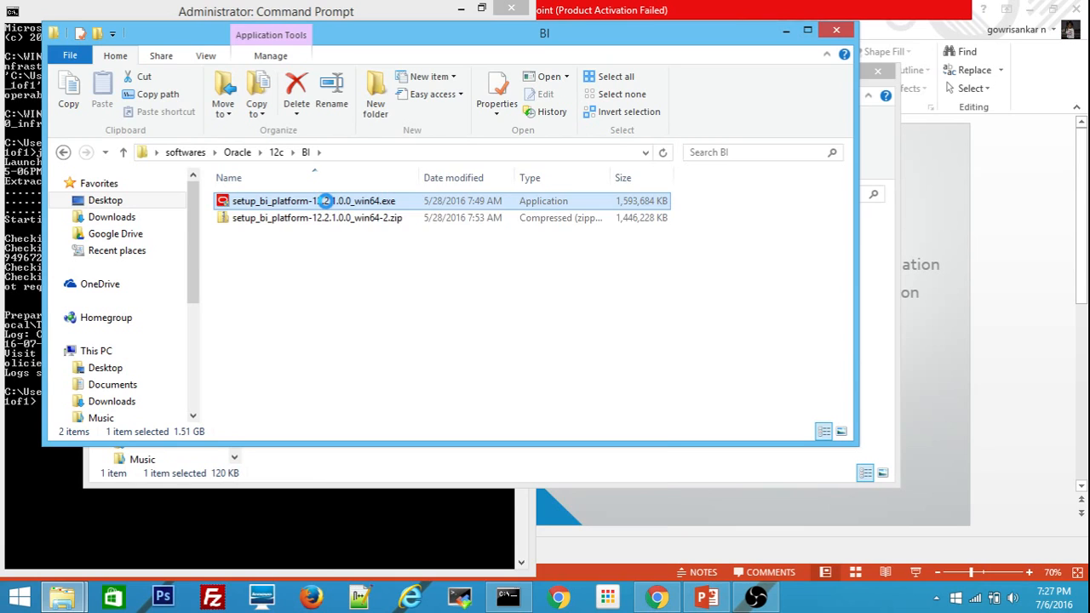
pyautogui.rightClick(327, 204)
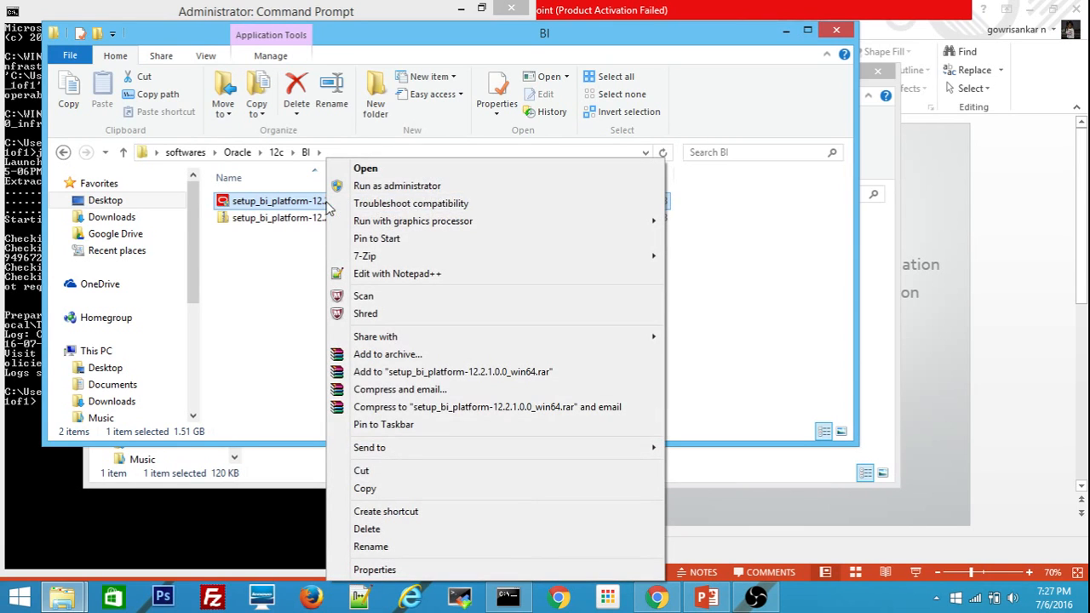
pyautogui.click(407, 187)
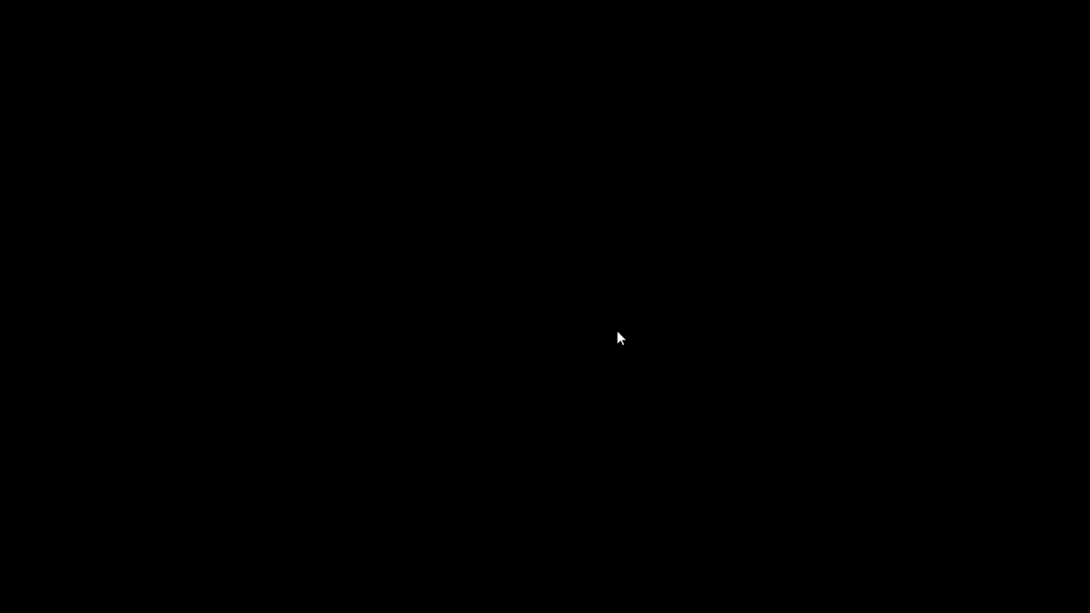
# Approve the UAC prompt, pass the Welcome page, and continue with Skip Auto Updates.
pyautogui.click(617, 332)
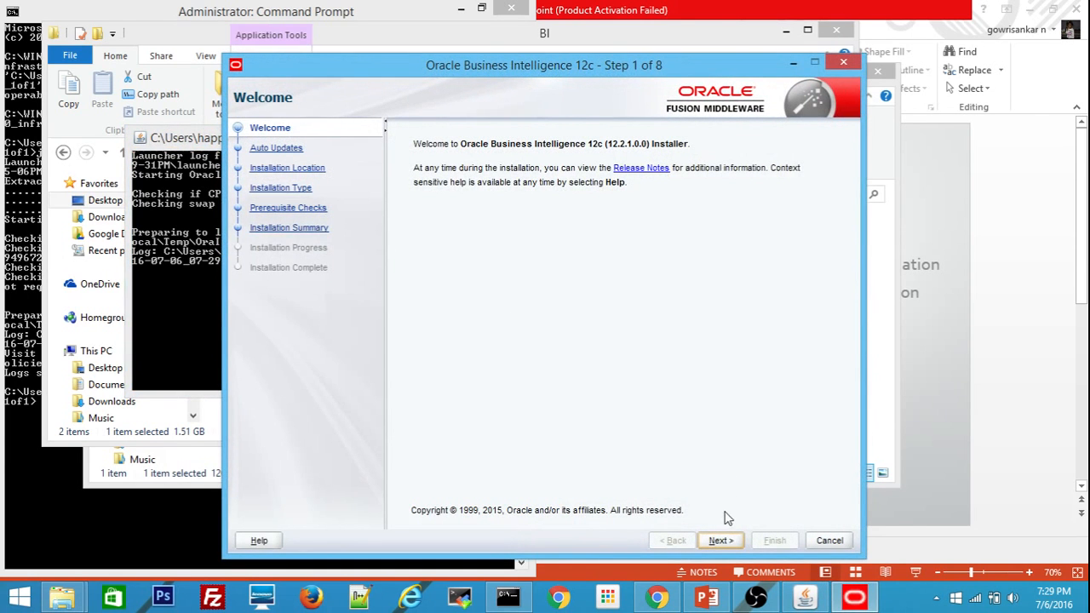
pyautogui.click(713, 541)
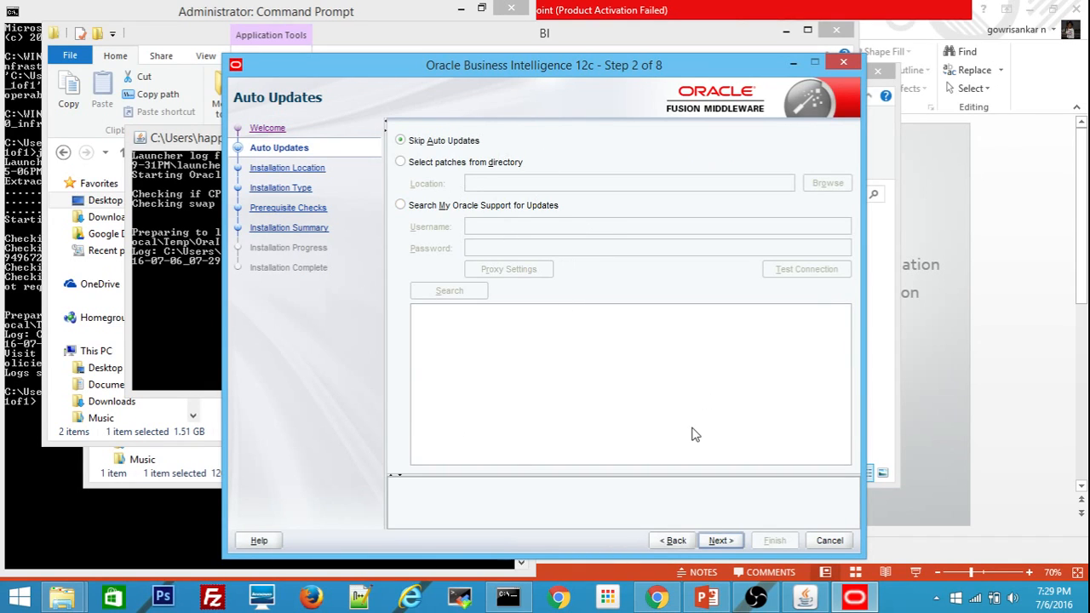
pyautogui.click(714, 543)
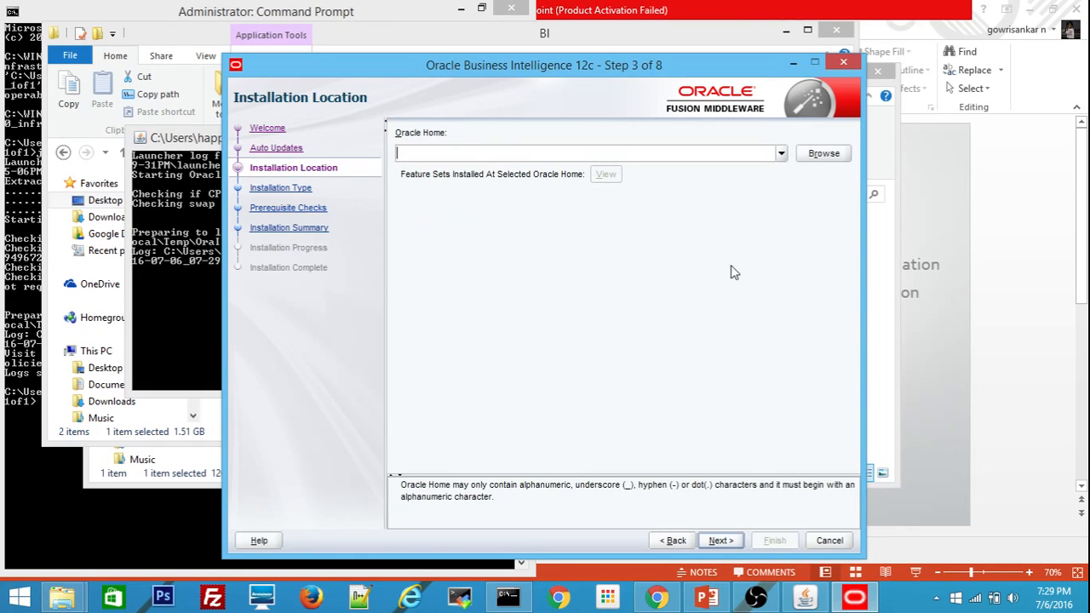
# Pick c:\Oracle\Middleware_BI, insert 'O' to make c:\Oracle\Middleware_OBI, then continue.
pyautogui.click(781, 152)
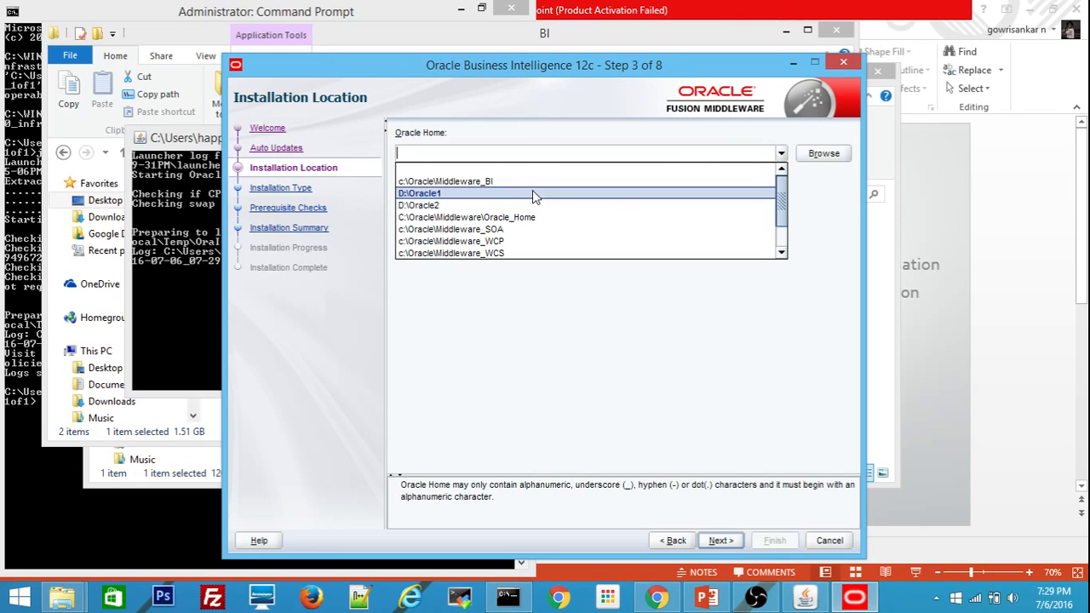
pyautogui.press('Down')
pyautogui.press('Up')
pyautogui.press('Left')
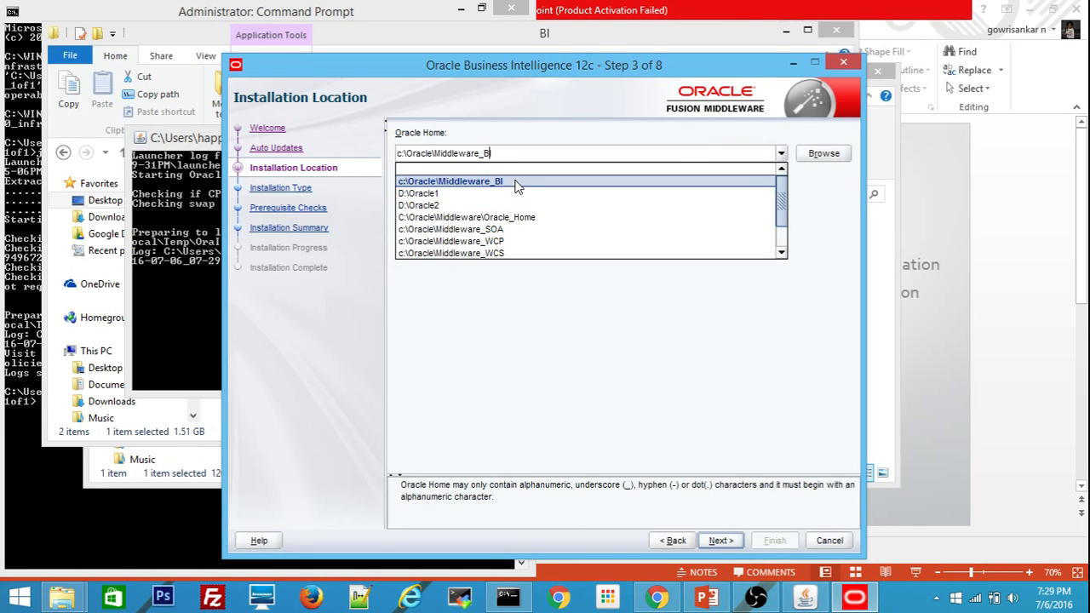
pyautogui.press('Left')
pyautogui.write('O')
pyautogui.click(556, 322)
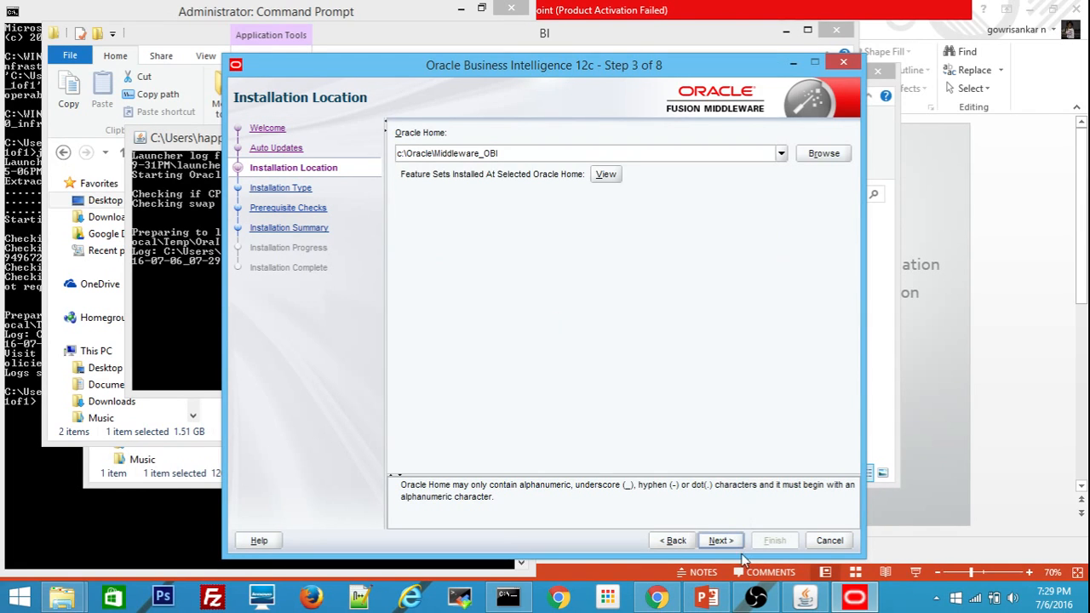
pyautogui.click(723, 541)
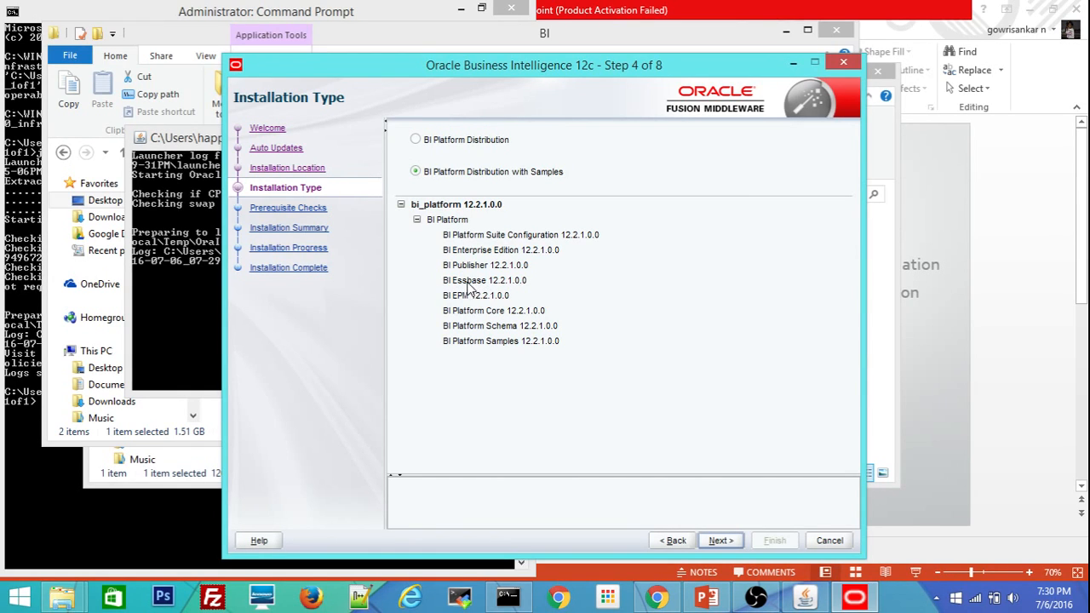
# Keep BI Platform Distribution with Samples, pass prerequisite checks, and review the 4760 MB summary.
pyautogui.click(719, 541)
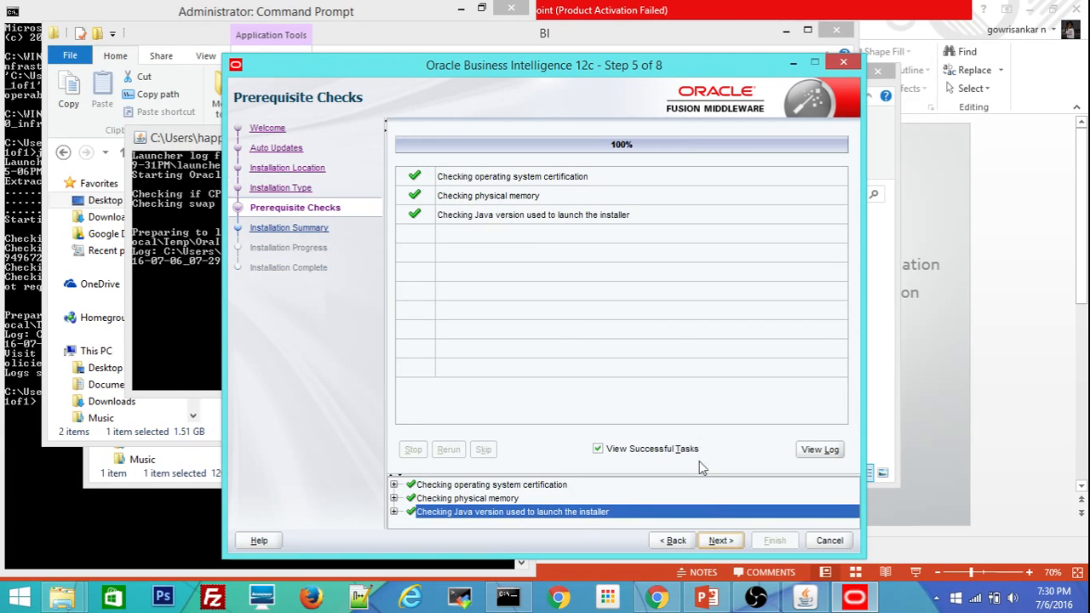
pyautogui.click(716, 540)
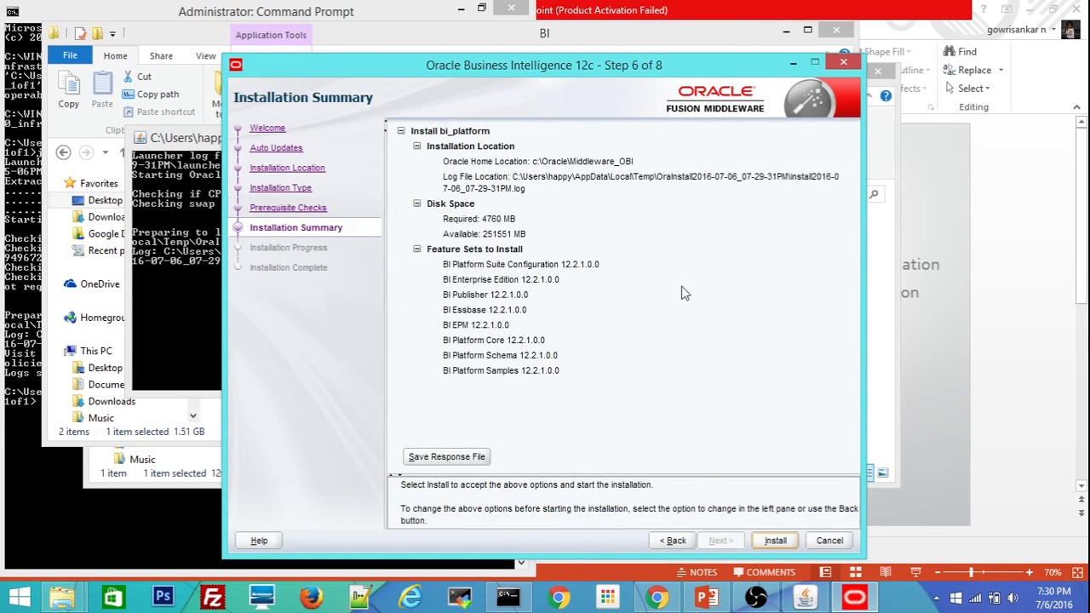
pyautogui.click(454, 265)
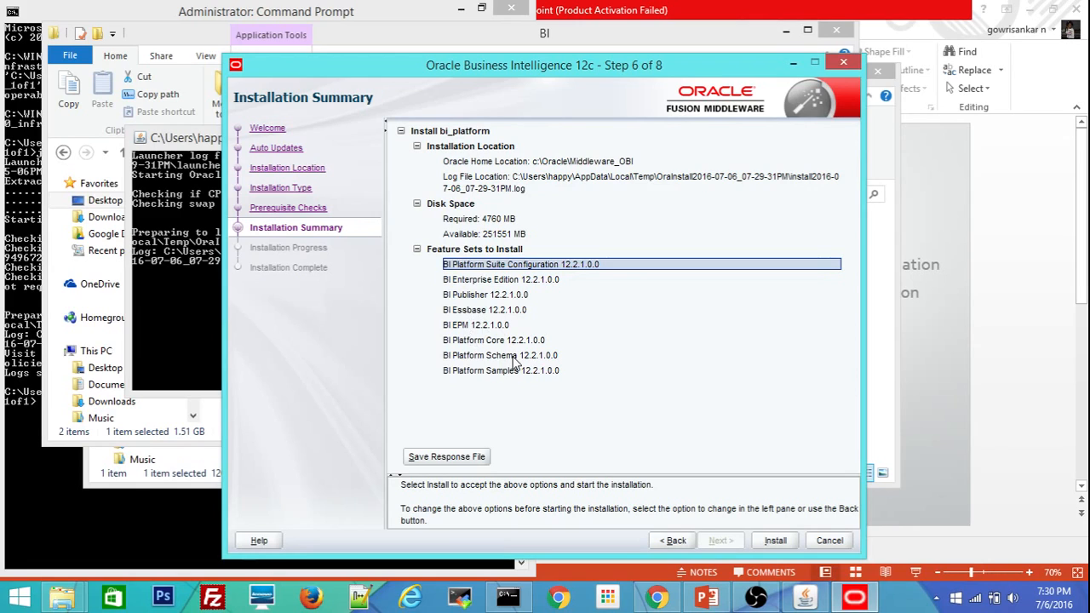
# Start installing the BI platform from the Installation Summary page.
pyautogui.click(776, 541)
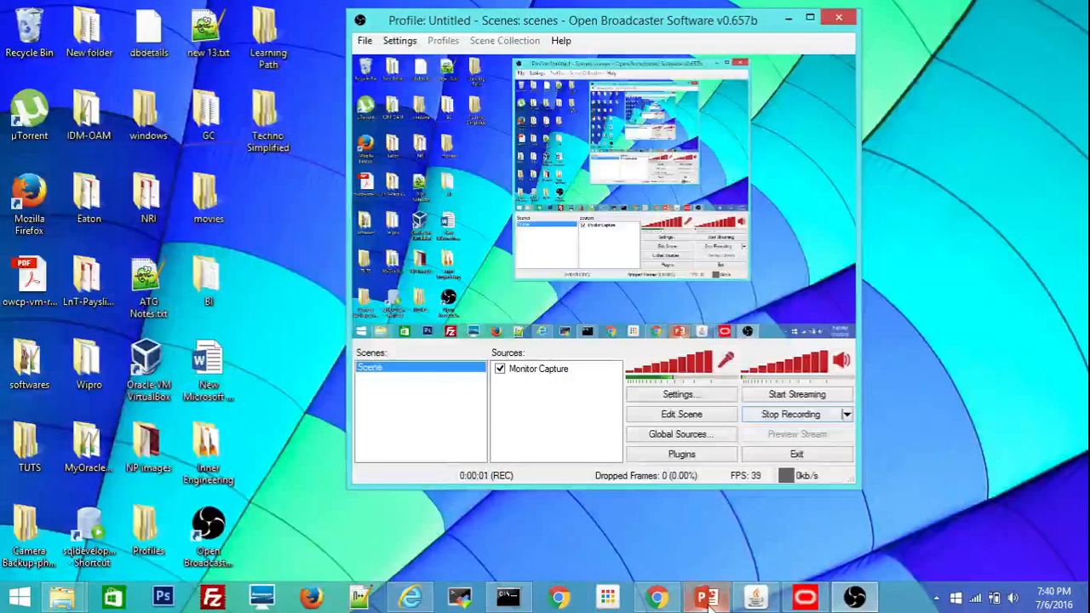
# Bring back the BI installer, confirm all 12.2.1.0.0 feature sets installed successfully, and finish it.
pyautogui.click(705, 599)
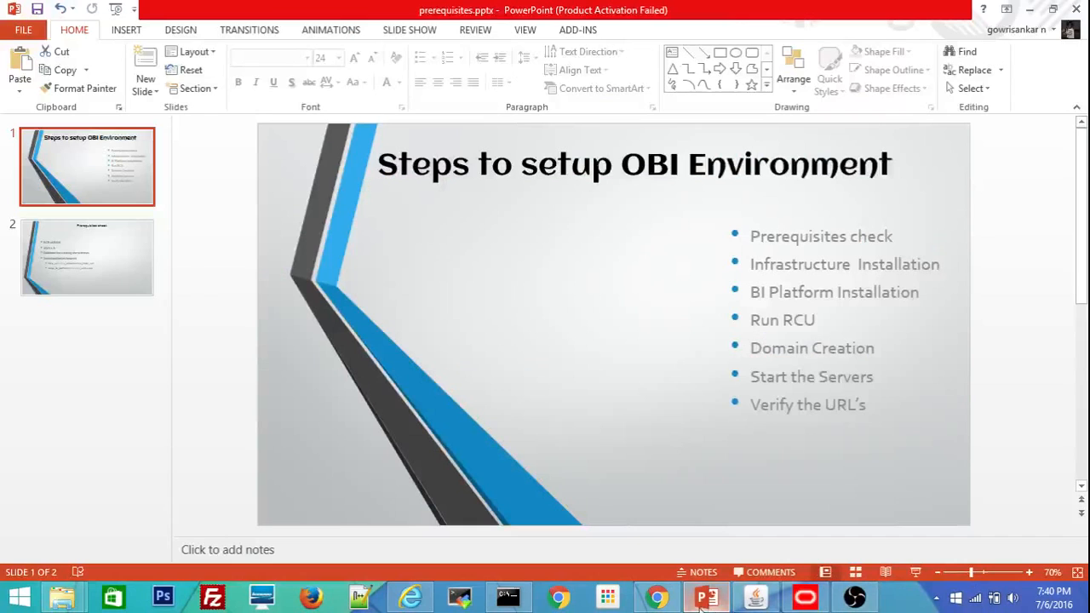
pyautogui.click(805, 599)
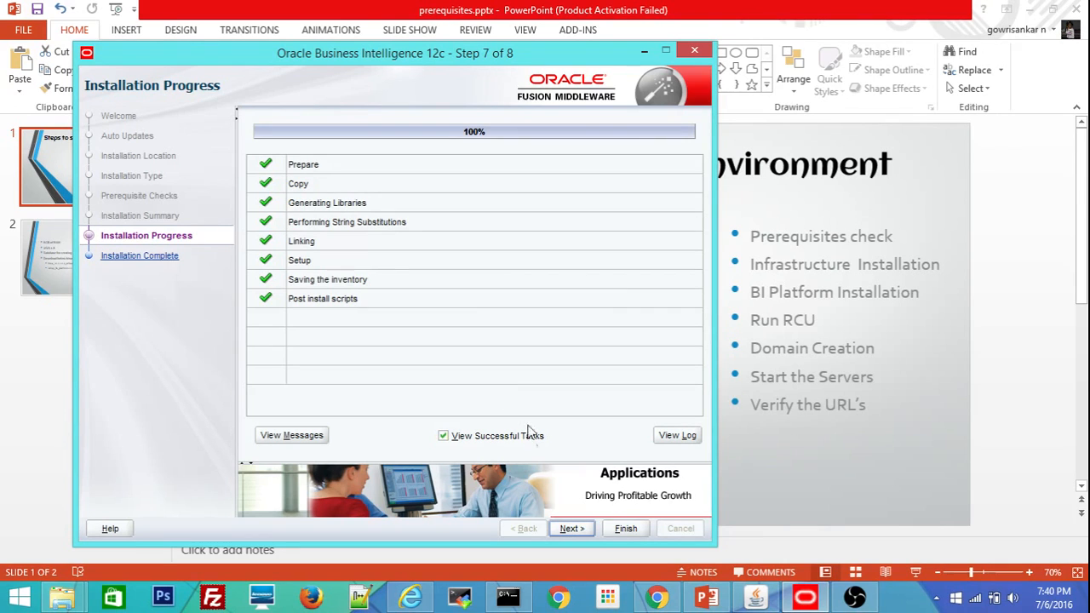
pyautogui.click(570, 530)
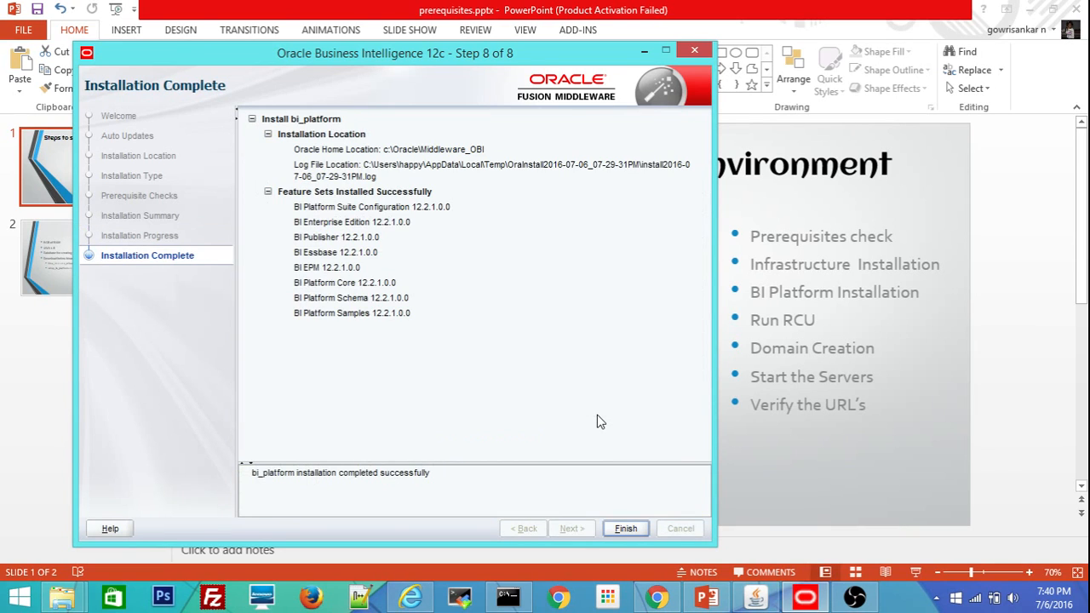
pyautogui.click(317, 212)
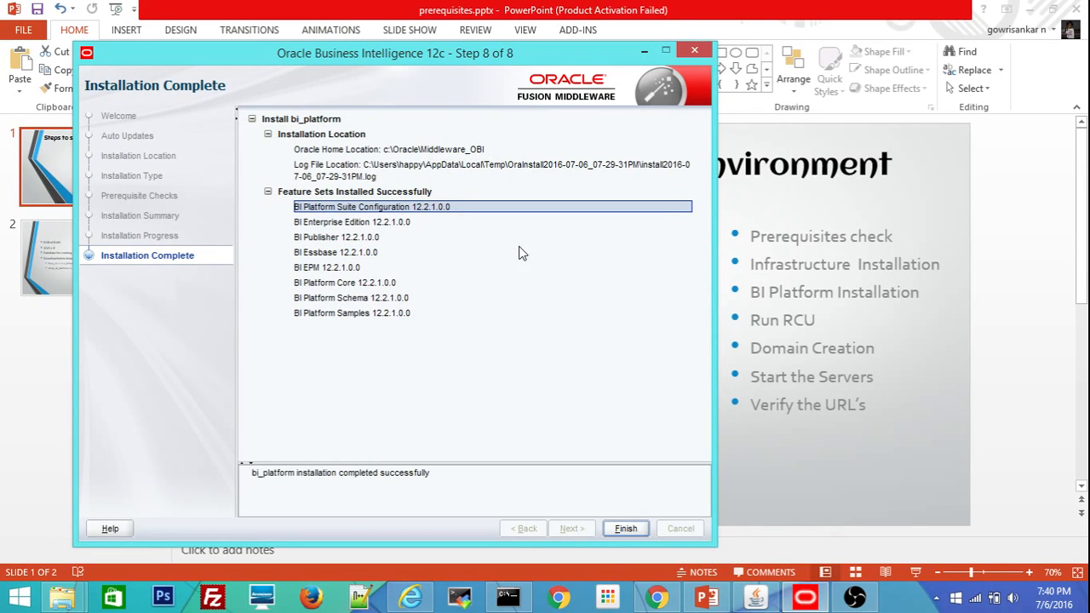
pyautogui.click(624, 529)
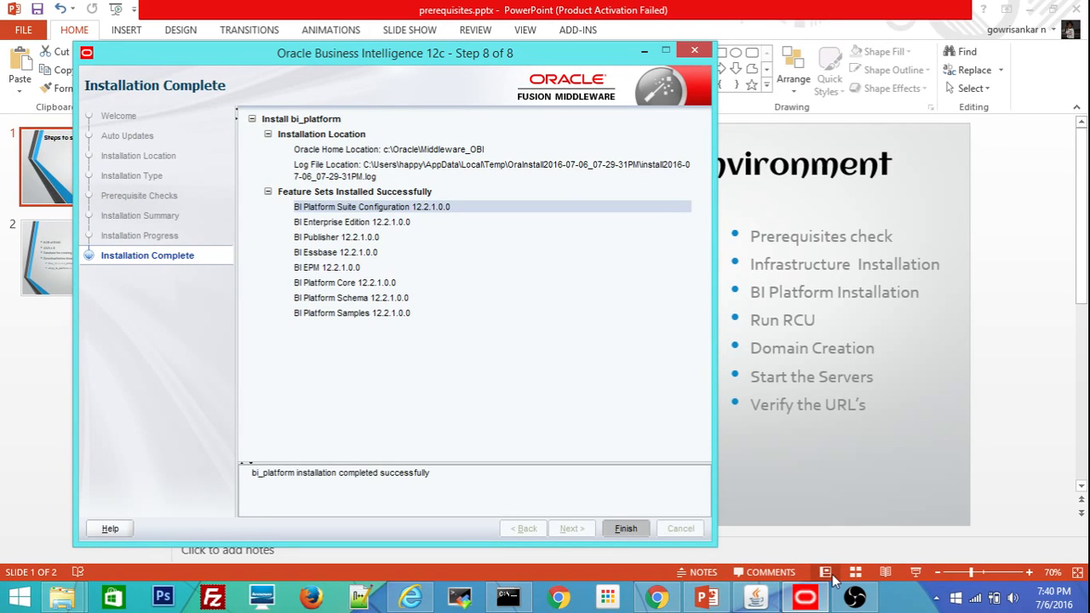
# Bring the PowerPoint setup-steps deck and the File Explorer OBI Setup folder into view.
pyautogui.moveTo(855, 600)
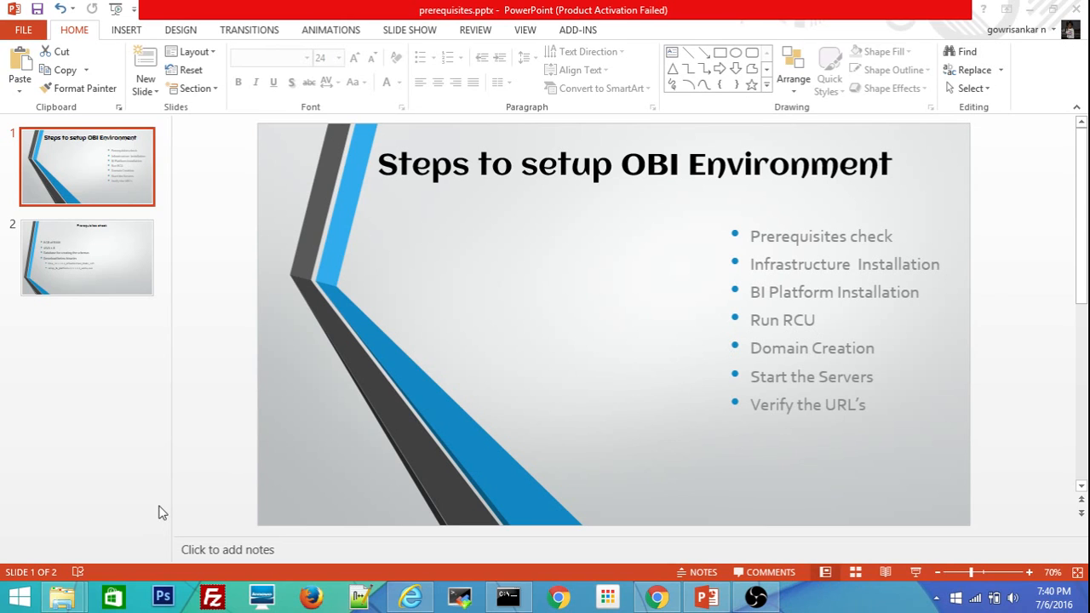
pyautogui.moveTo(74, 601)
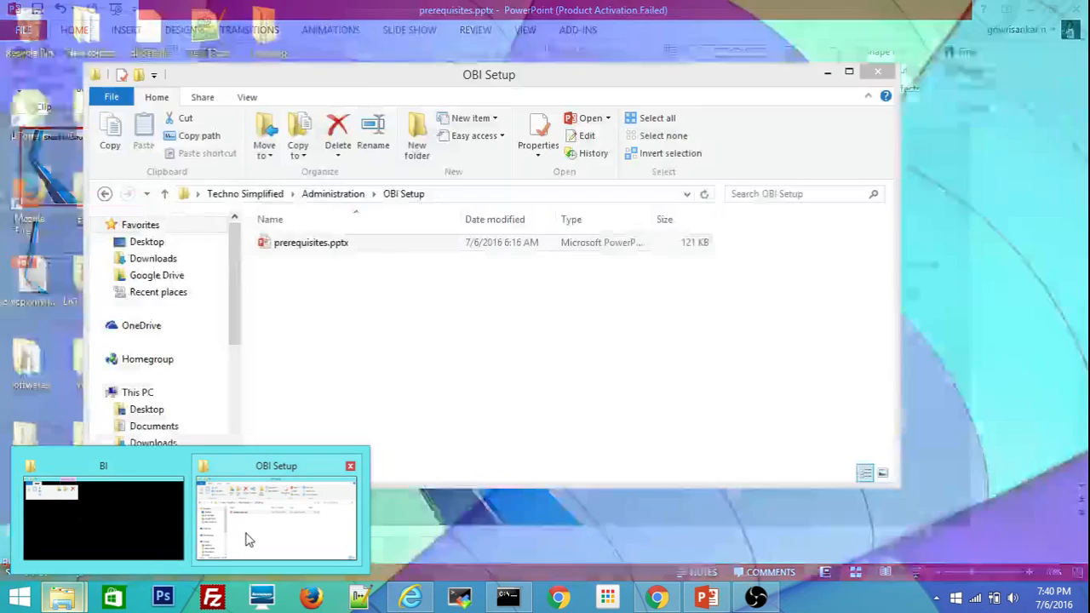
# Browse in File Explorer to C:\Oracle\Middleware_OBI\oracle_common\bin.
pyautogui.click(261, 533)
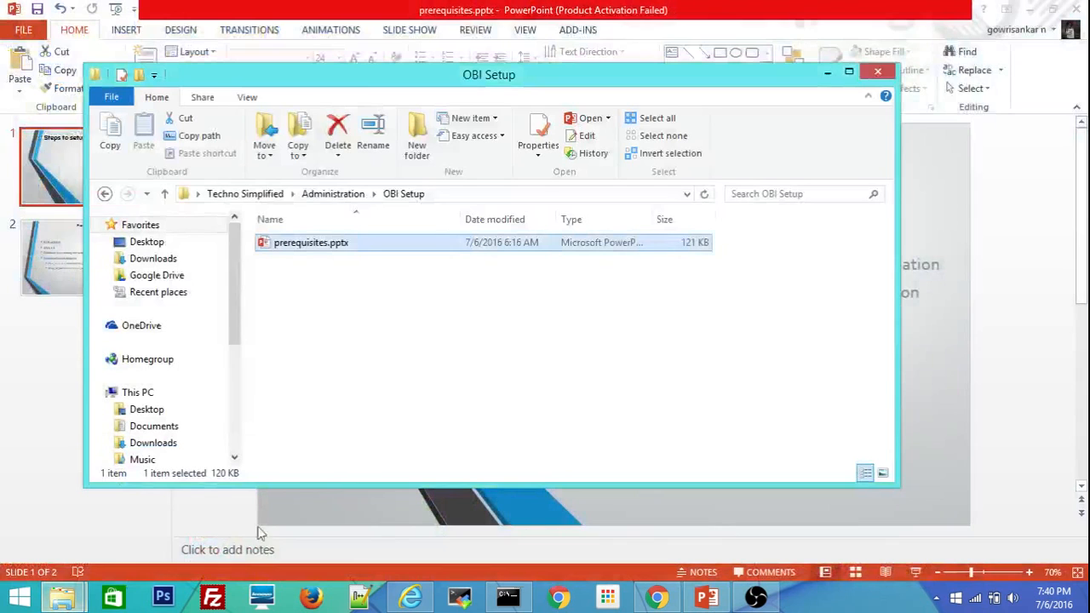
pyautogui.click(75, 594)
pyautogui.click(88, 527)
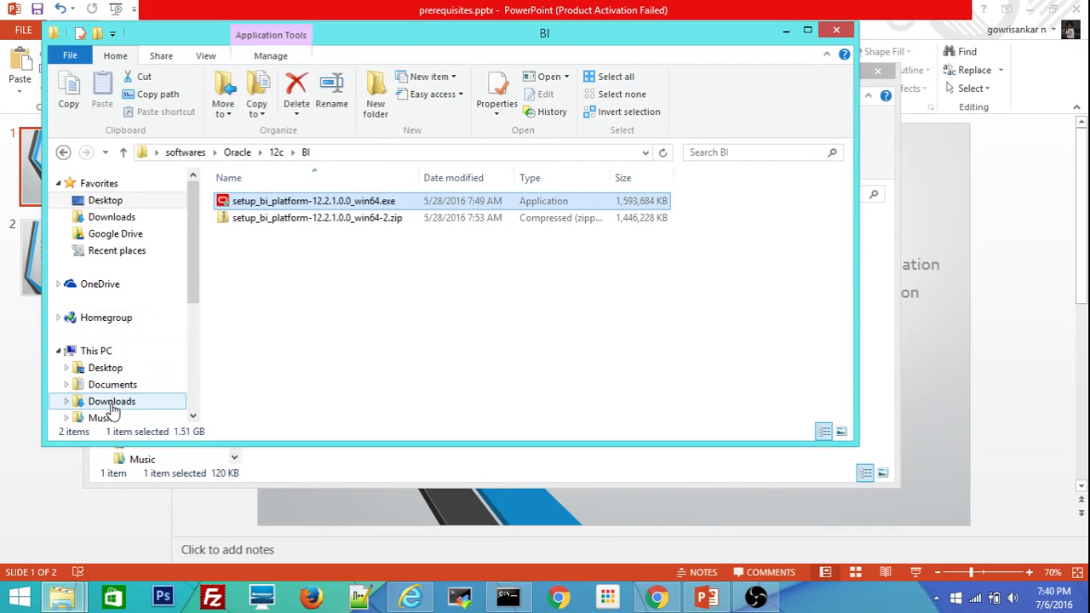
pyautogui.moveTo(195, 288); pyautogui.dragTo(192, 394)
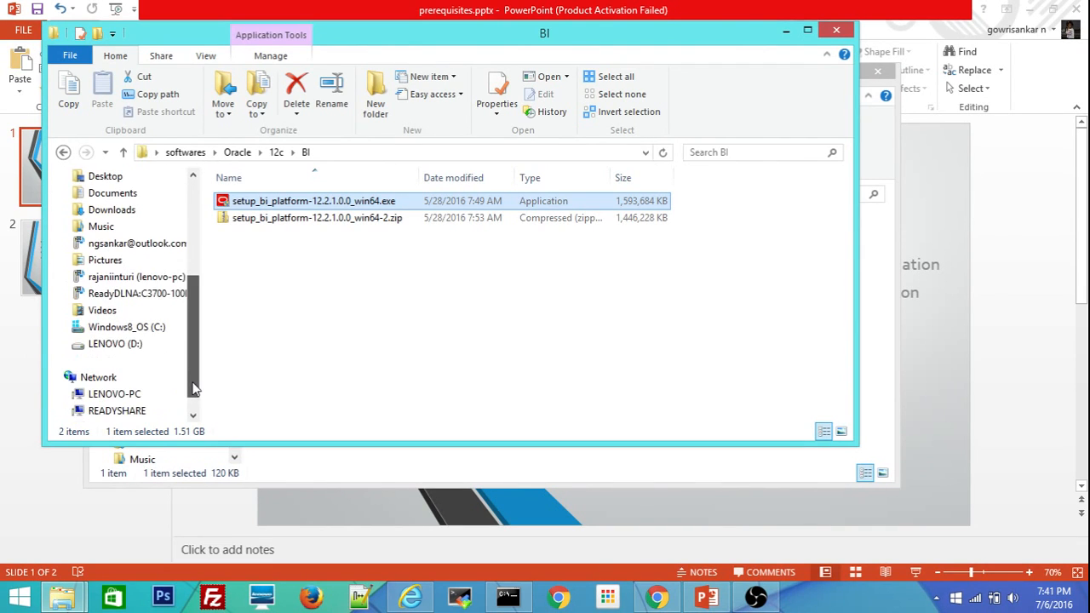
pyautogui.click(116, 396)
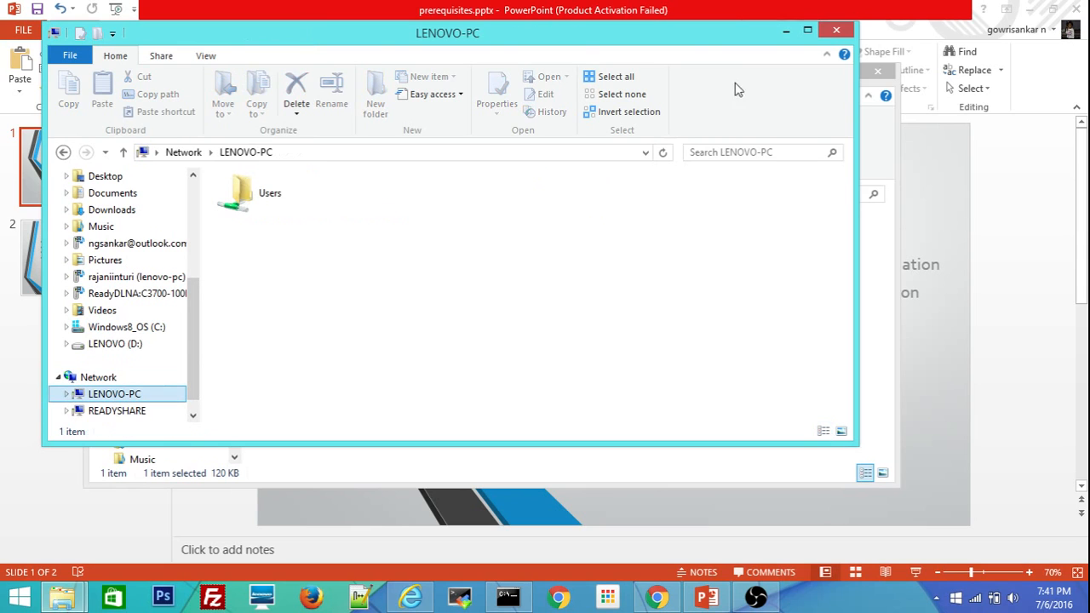
pyautogui.click(808, 30)
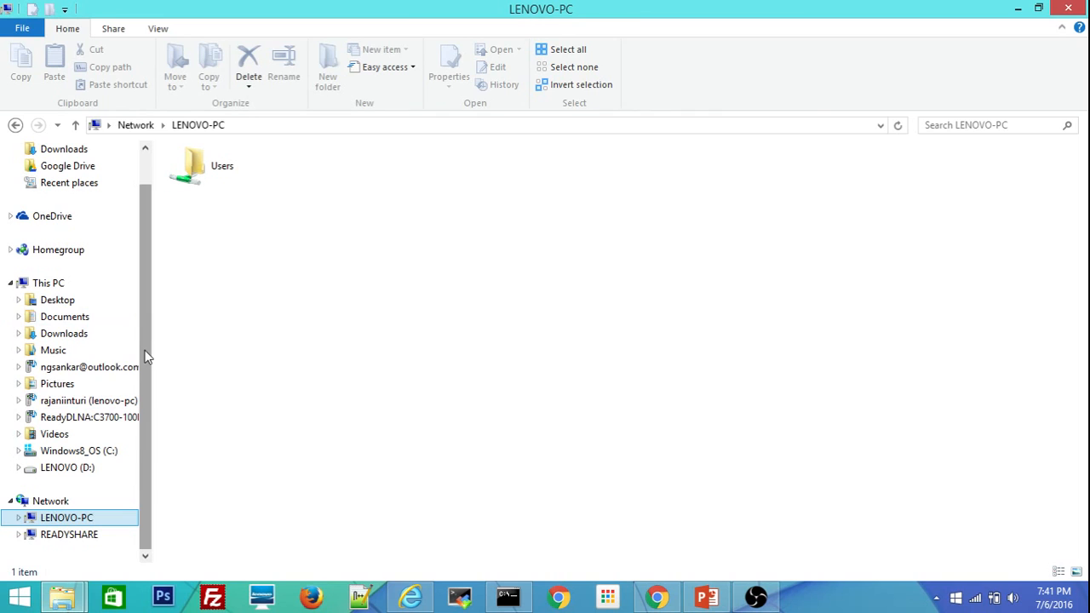
pyautogui.click(73, 451)
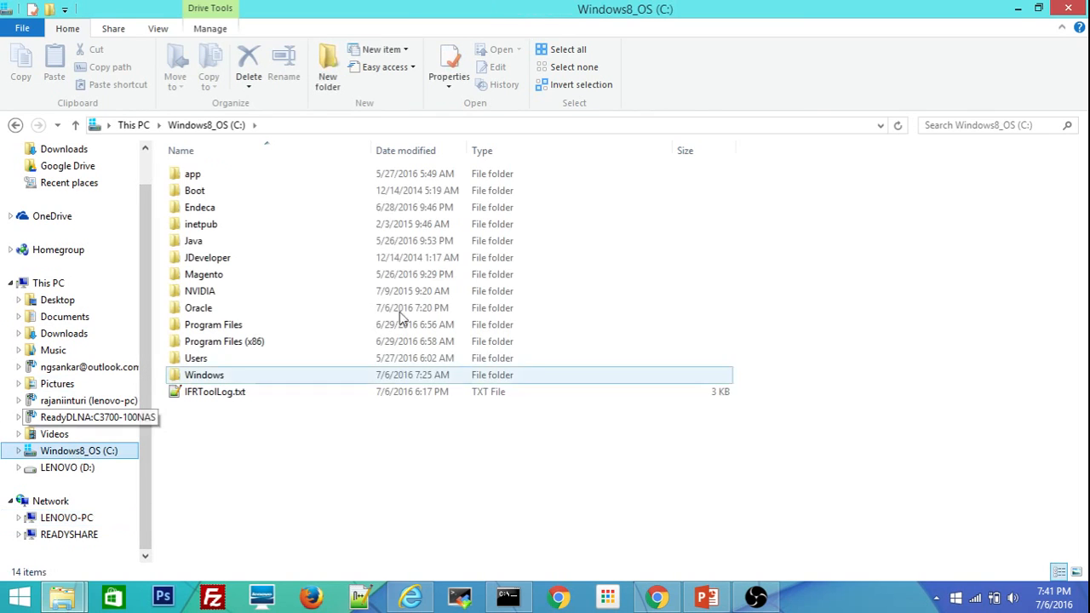
pyautogui.doubleClick(210, 310)
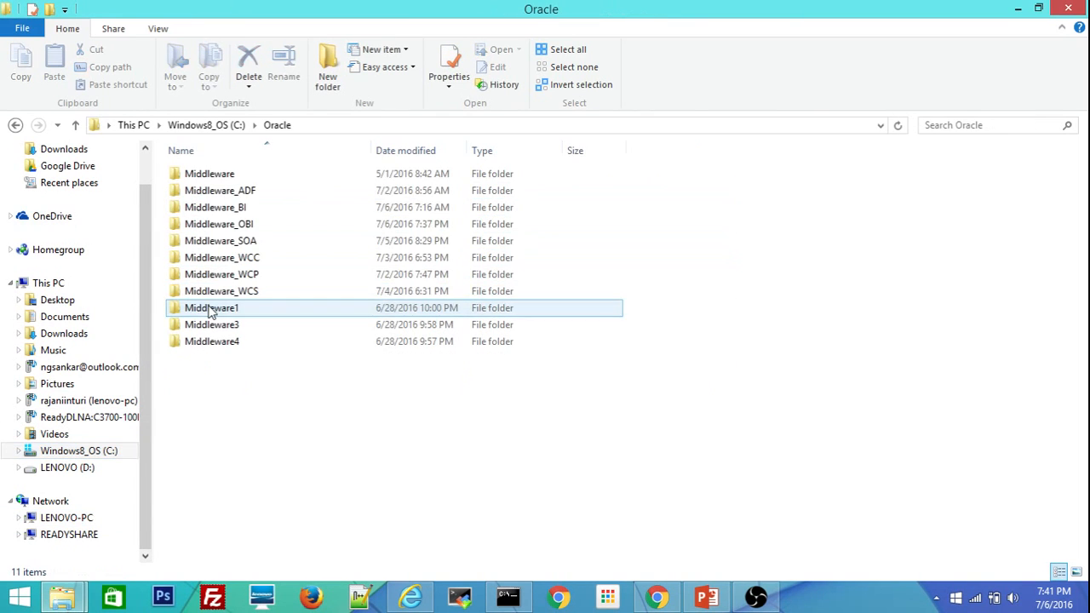
pyautogui.doubleClick(244, 228)
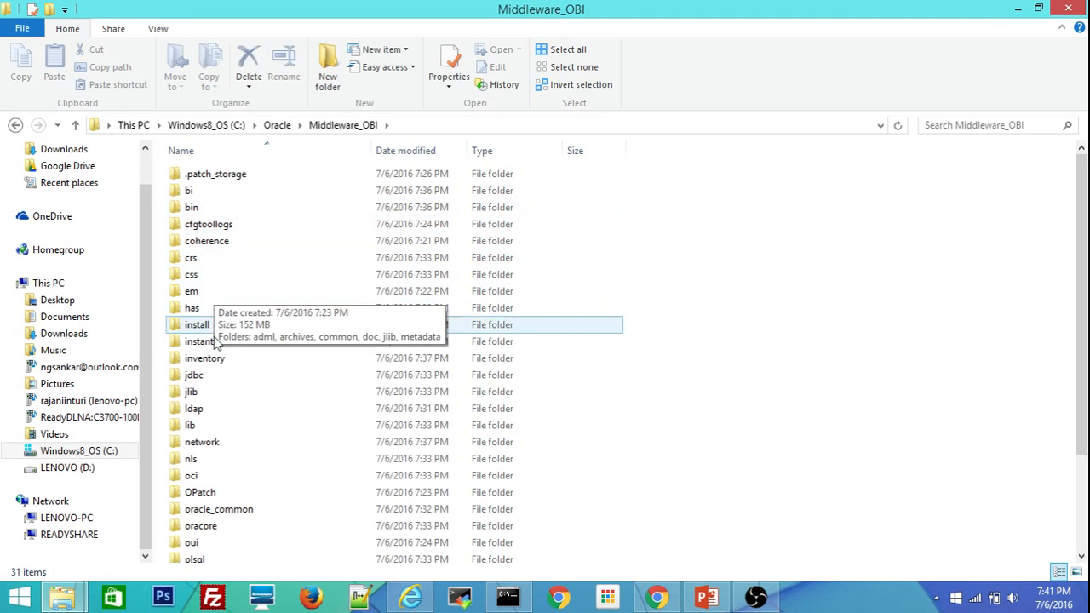
pyautogui.doubleClick(219, 509)
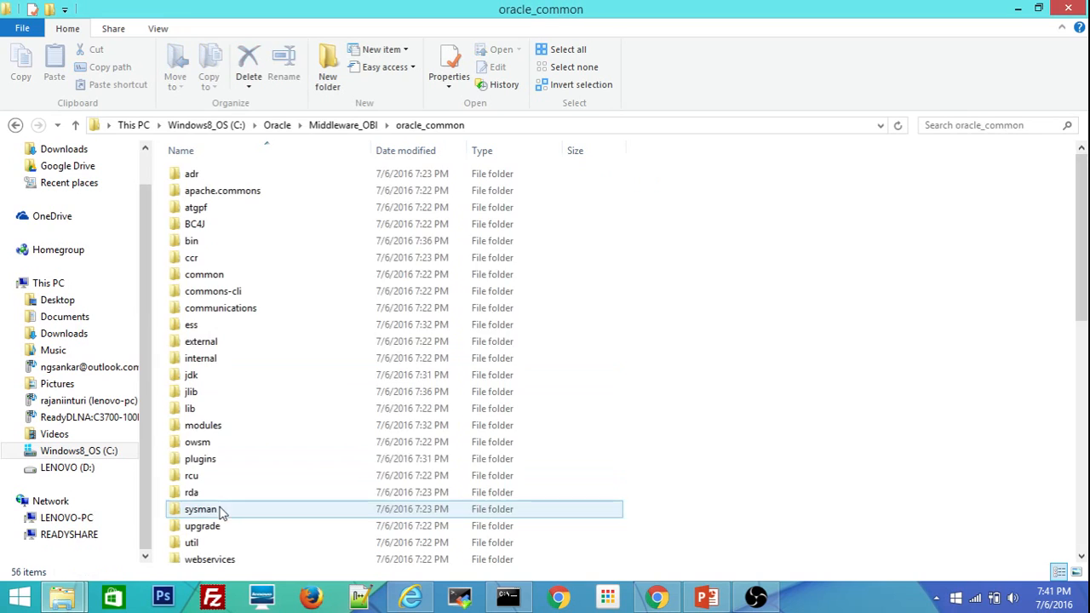
pyautogui.doubleClick(202, 241)
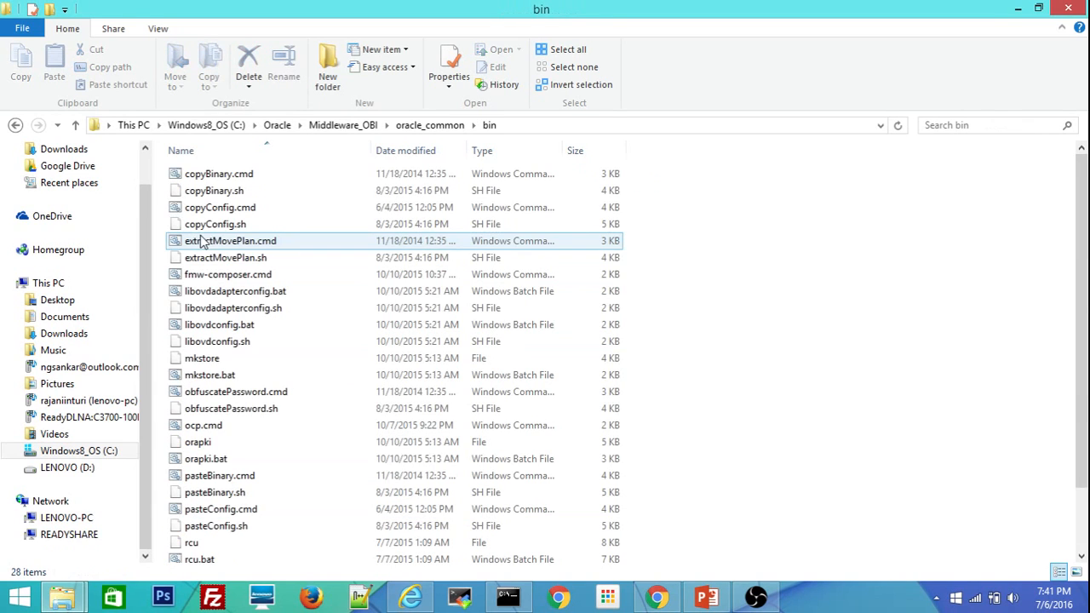
# Run rcu.bat from the bin folder as administrator.
pyautogui.click(195, 208)
pyautogui.press('r')
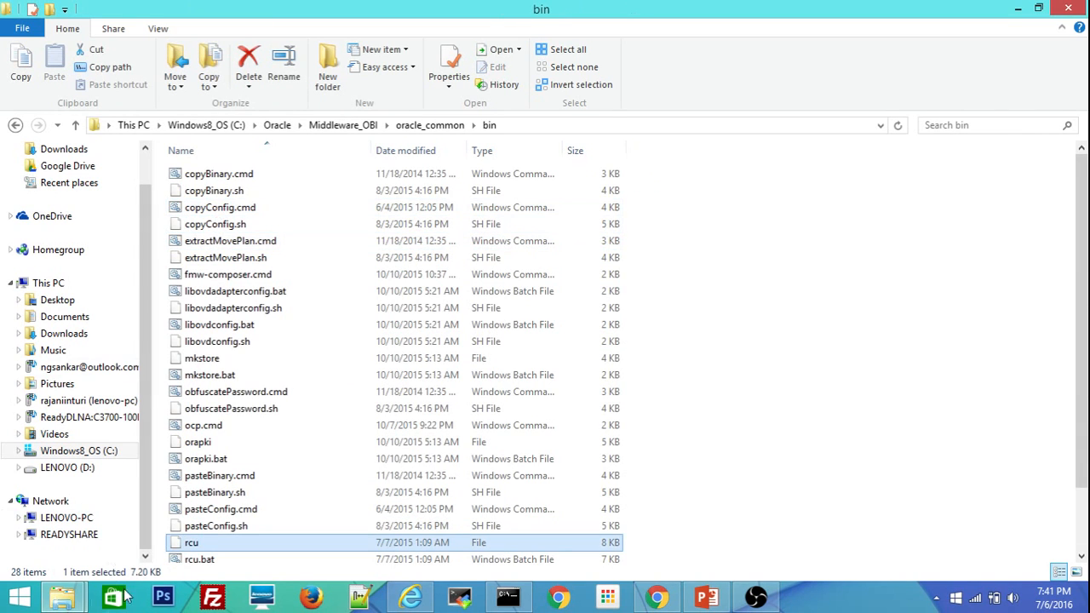
pyautogui.click(187, 560)
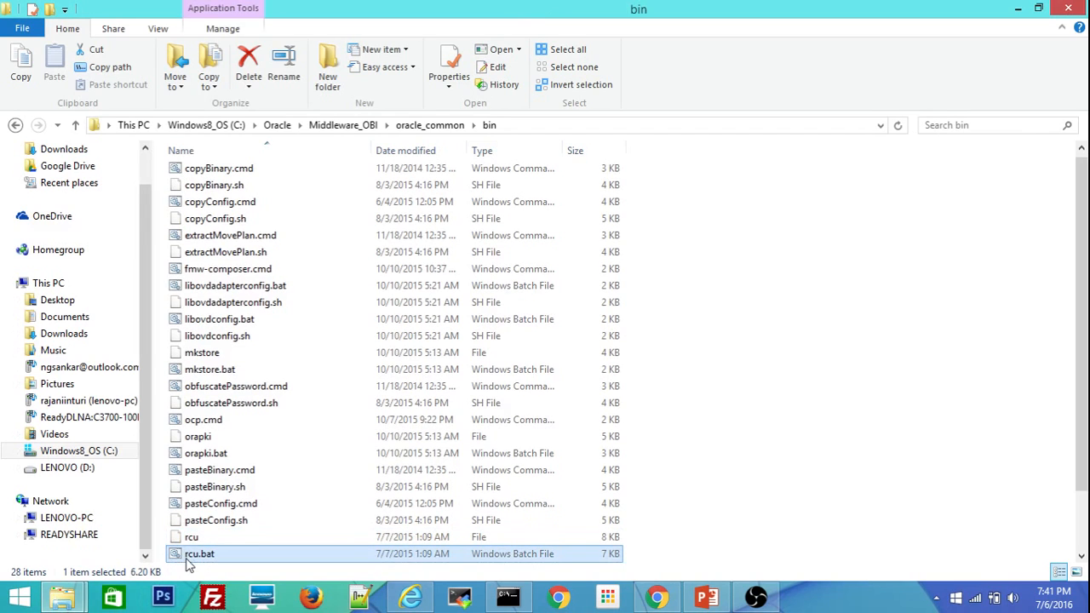
pyautogui.rightClick(189, 562)
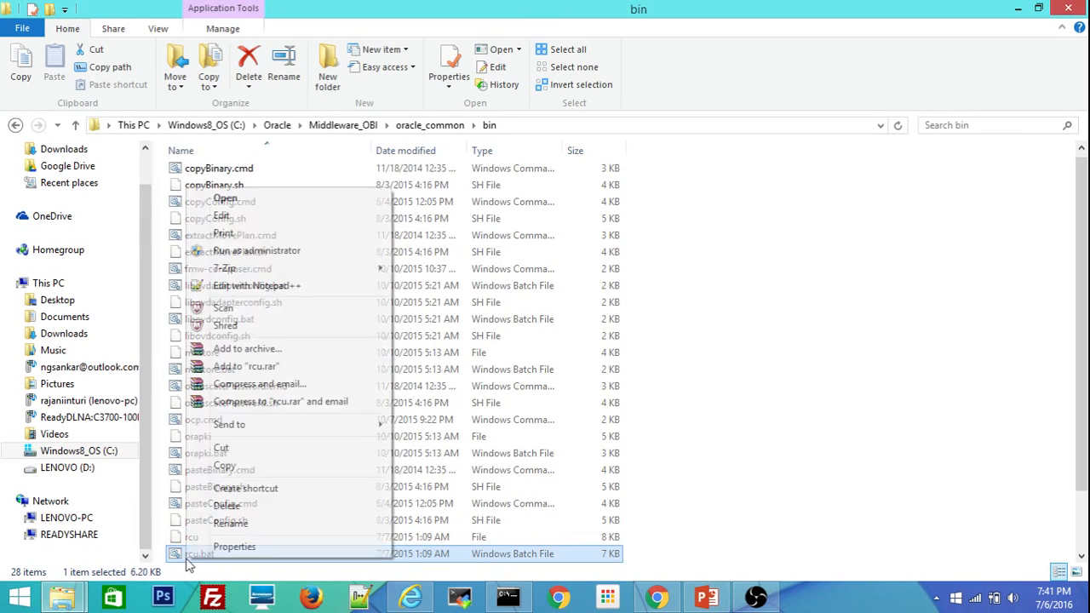
pyautogui.click(290, 250)
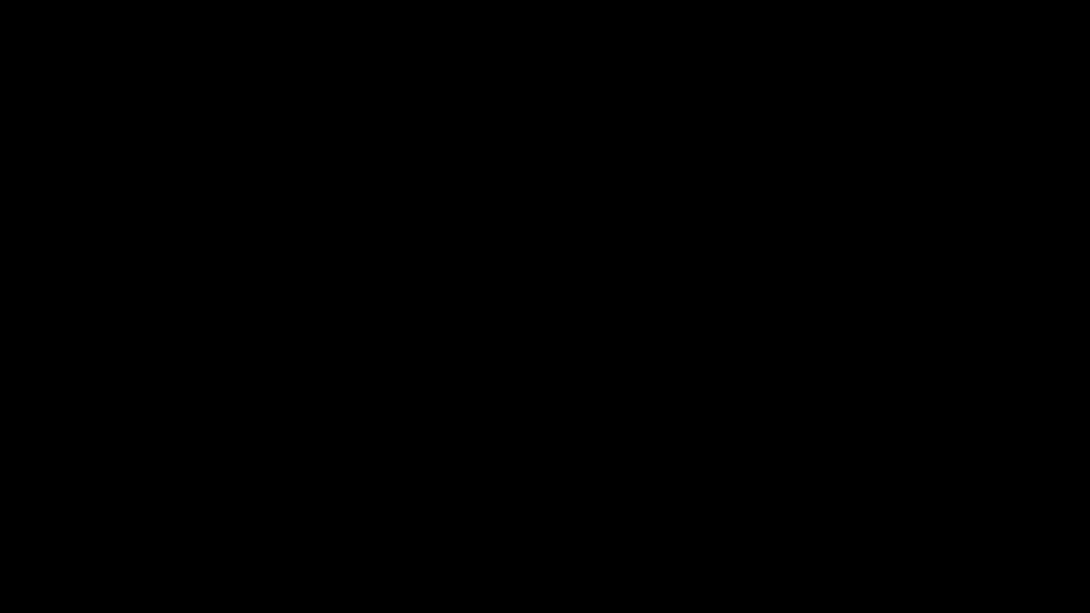
# Allow the Repository Creation Utility to run and keep Create Repository with System Load and Product Load.
pyautogui.click(627, 329)
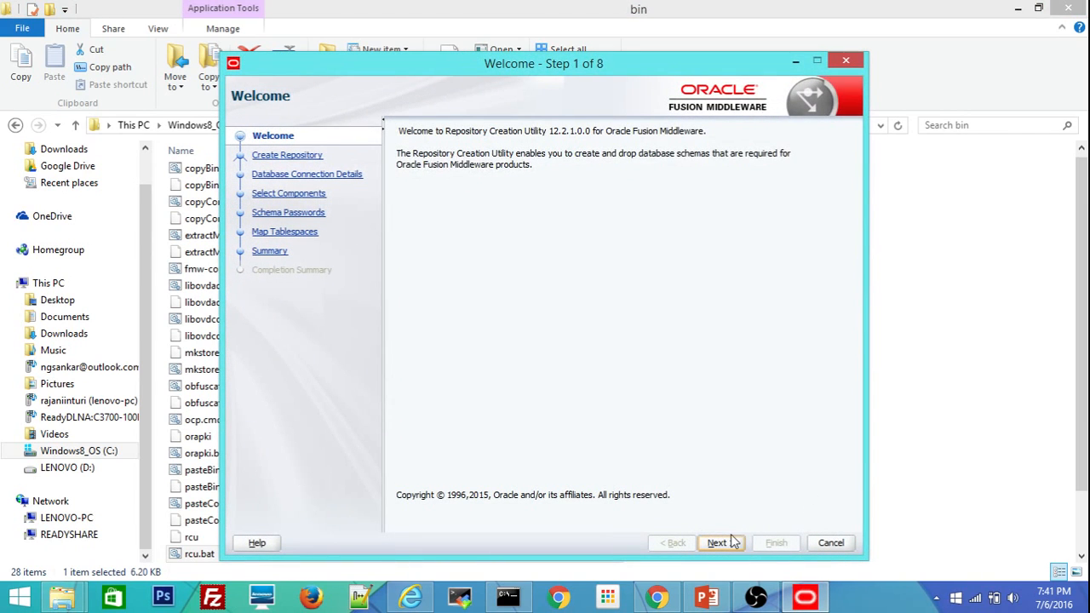
pyautogui.click(720, 543)
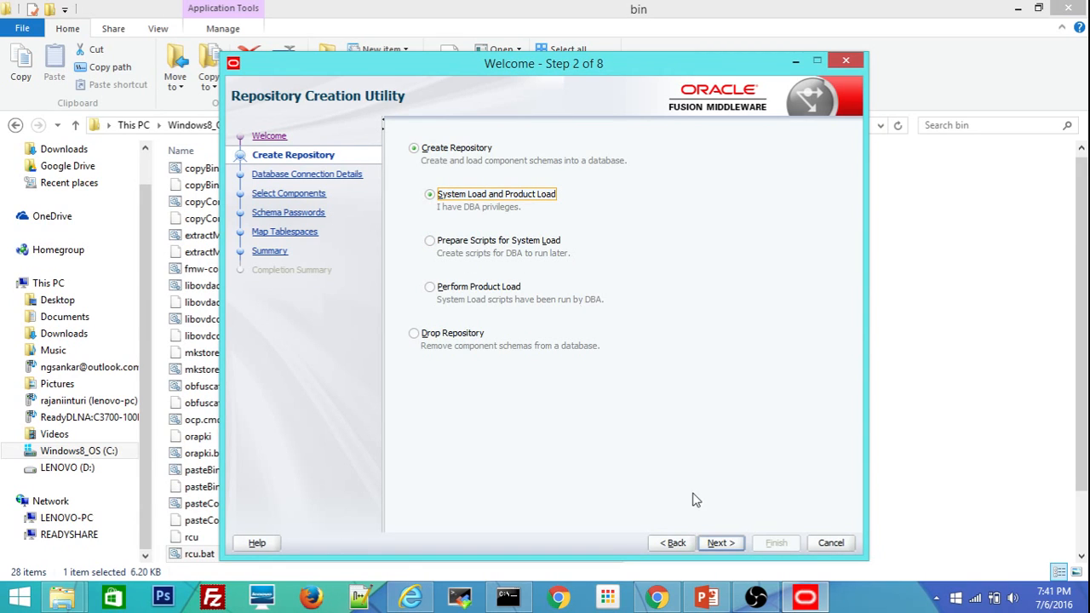
pyautogui.click(720, 545)
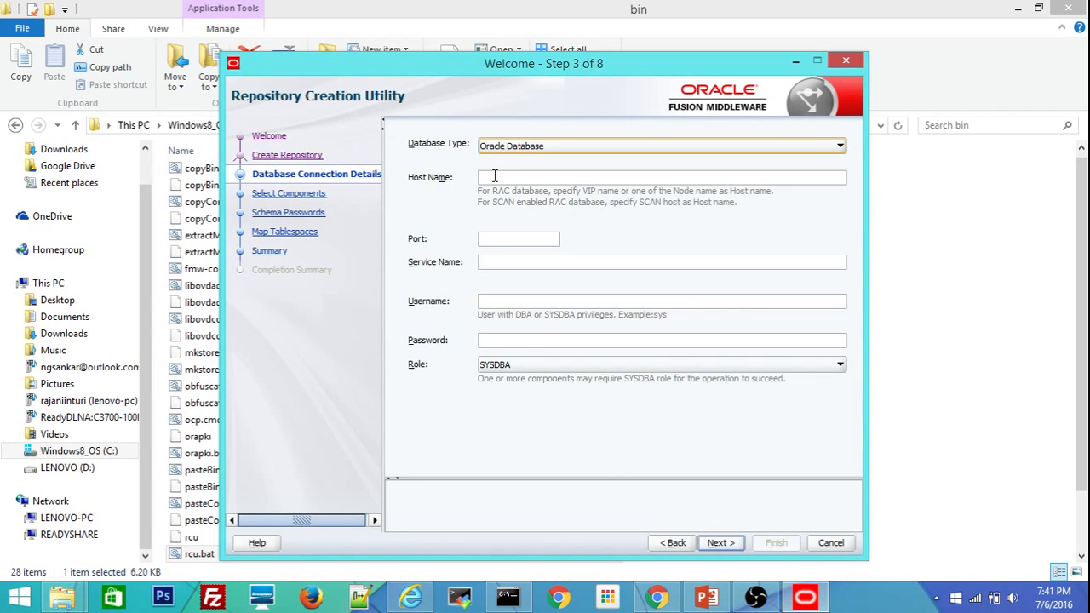
# Connect to host localhost, port 1522, service pdborcl as sys with its password, passing the checks.
pyautogui.click(494, 176)
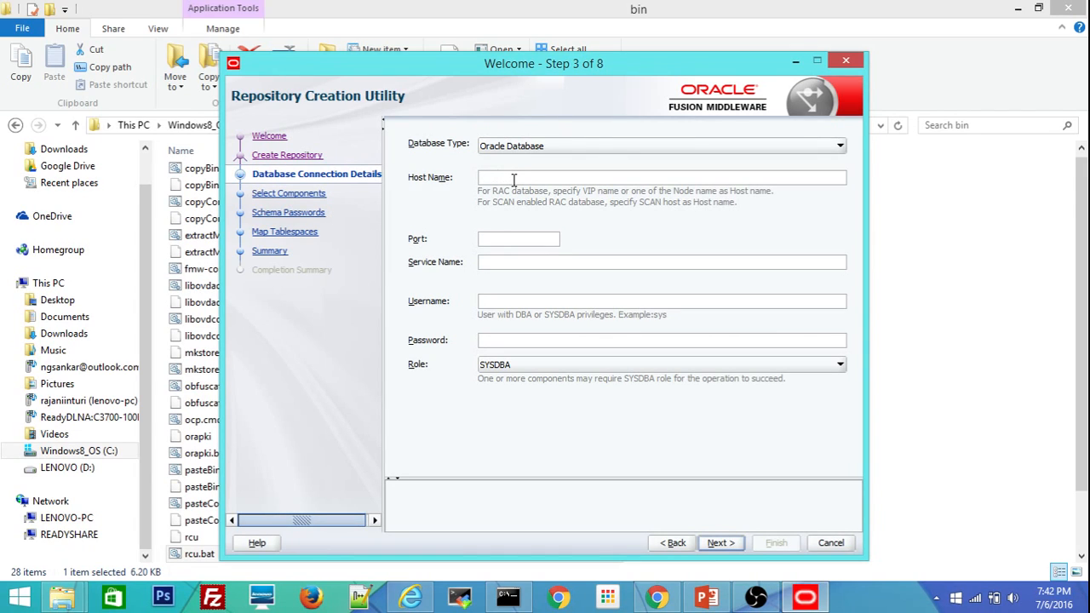
pyautogui.write('LOen')
pyautogui.press('BackSpace')
pyautogui.press('BackSpace')
pyautogui.press('BackSpace')
pyautogui.press('BackSpace')
pyautogui.write('localhost')
pyautogui.write('1522')
pyautogui.press('Tab')
pyautogui.write('sysm')
pyautogui.press('BackSpace')
pyautogui.hotkey('shift', 'Tab')
pyautogui.write('pdborcl')
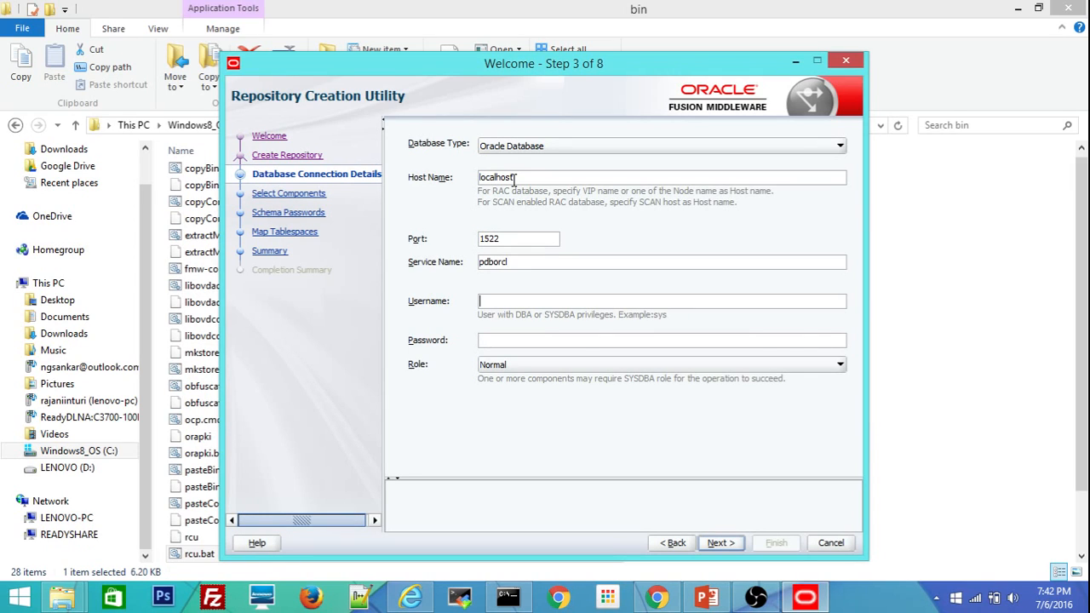
pyautogui.press('Tab')
pyautogui.write('sysoracle1234')
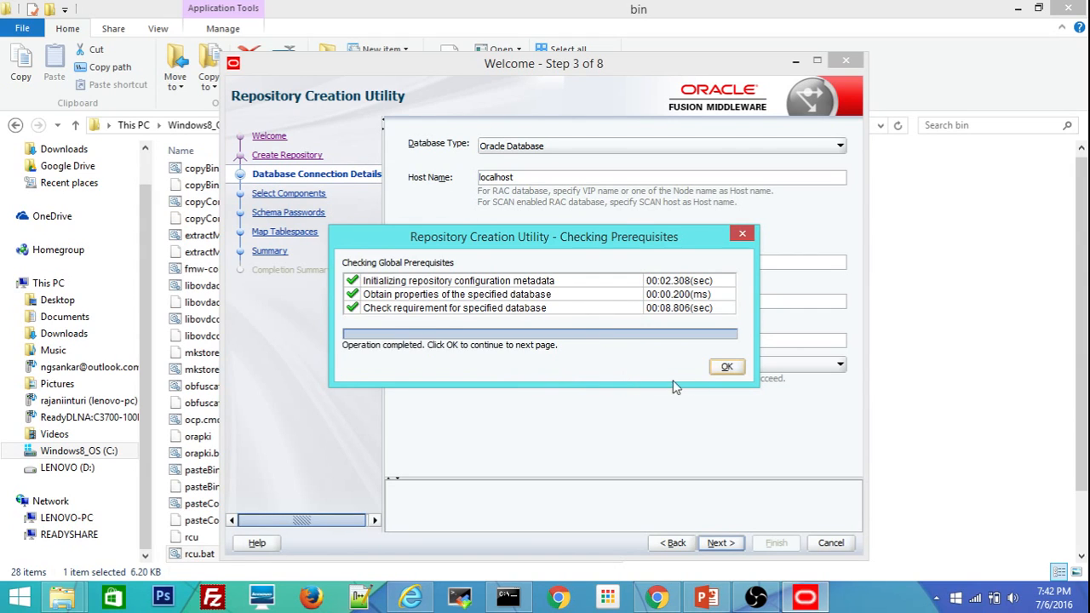
pyautogui.click(732, 369)
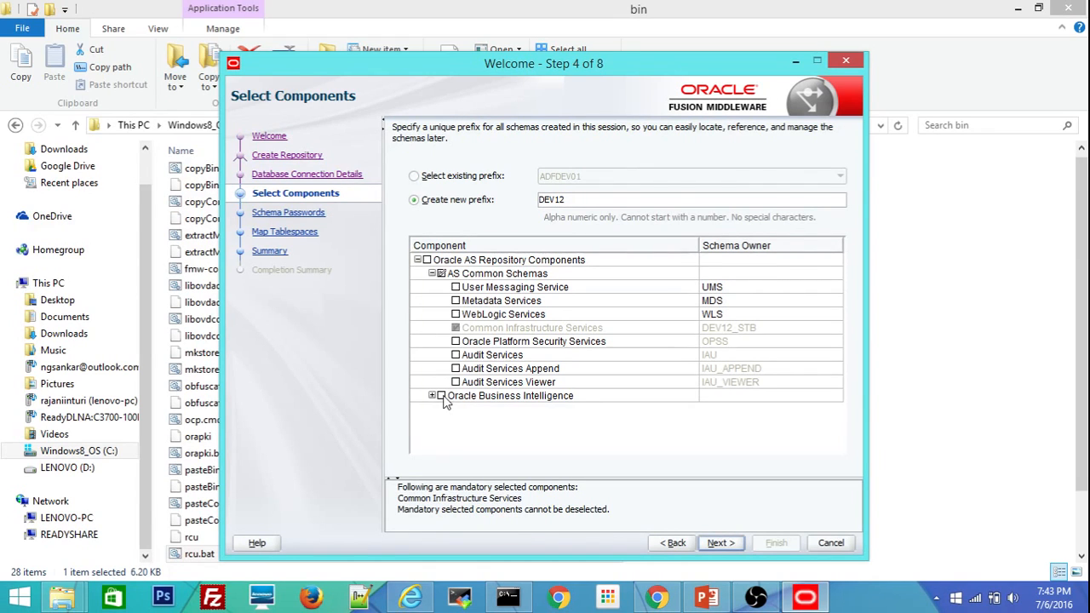
# Add the Oracle Business Intelligence schemas, change prefix DEV12 to OBIDEV01, and pass the prerequisite checks.
pyautogui.press('Return')
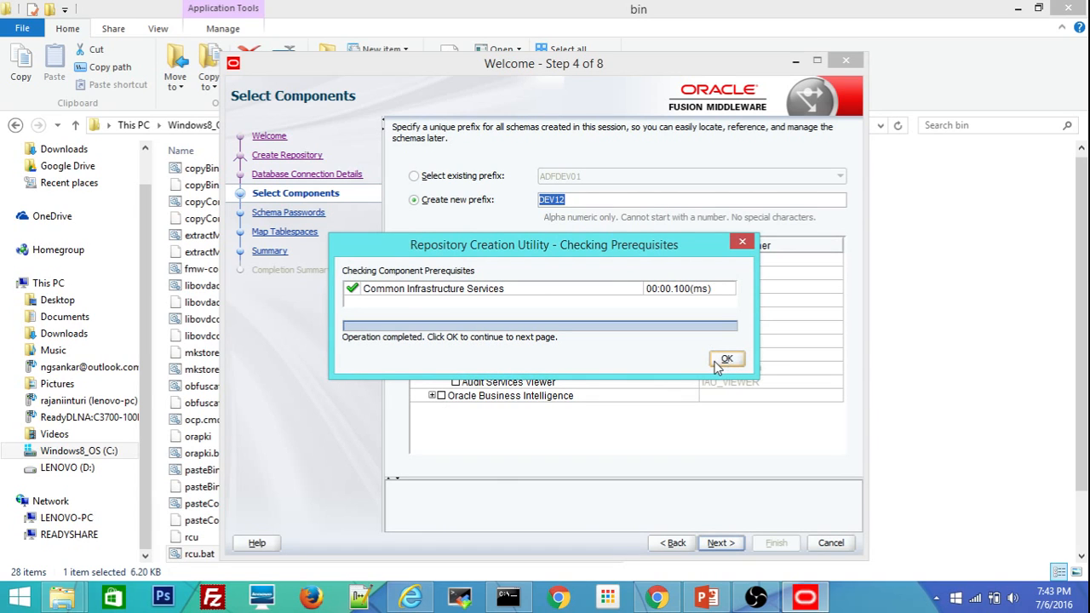
pyautogui.click(723, 360)
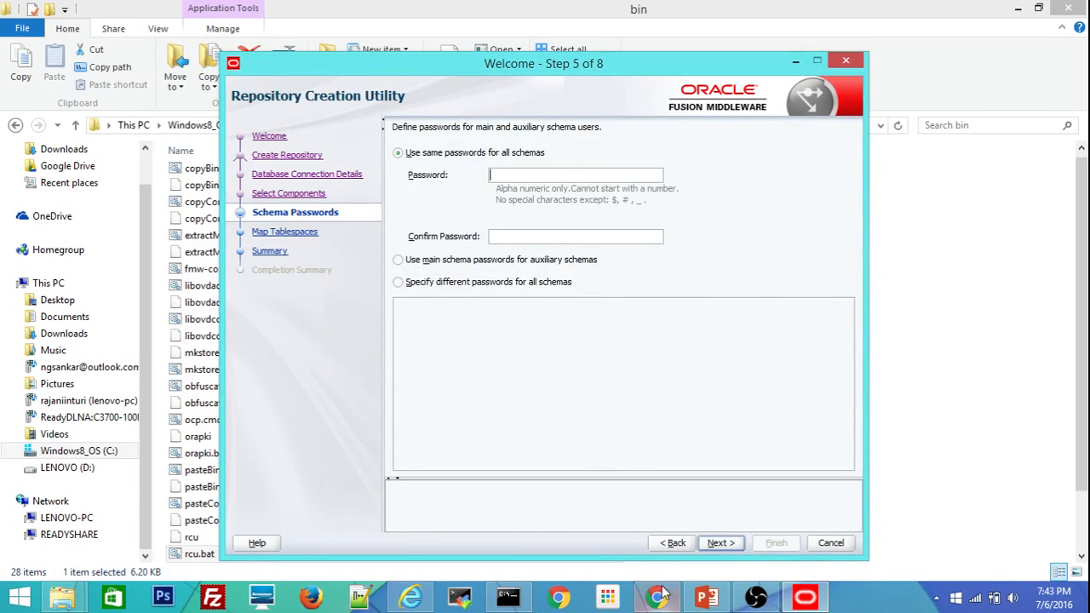
pyautogui.click(673, 543)
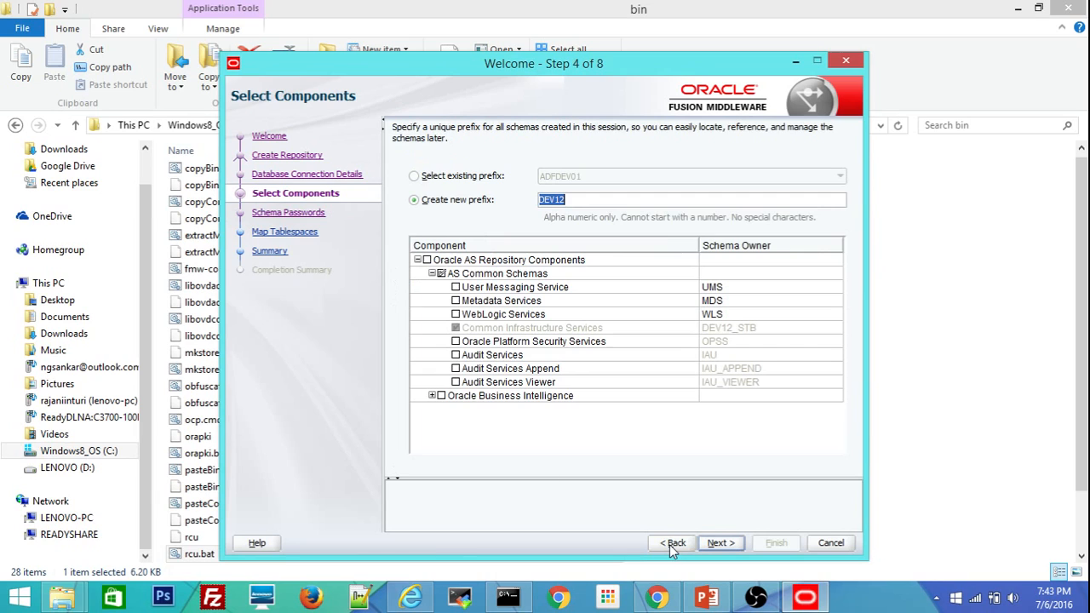
pyautogui.click(441, 396)
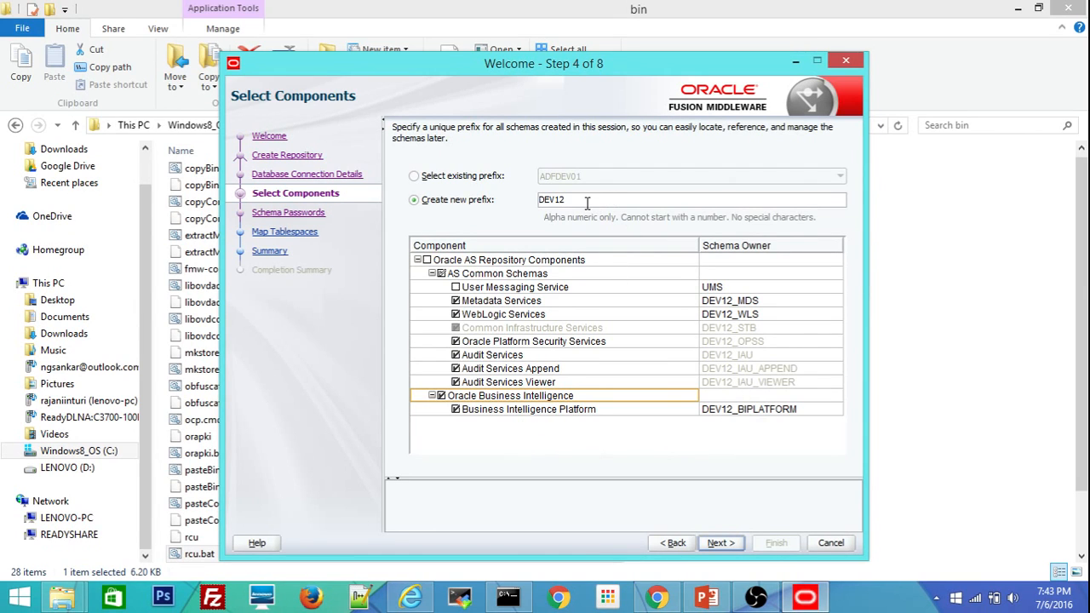
pyautogui.moveTo(587, 201); pyautogui.dragTo(519, 201)
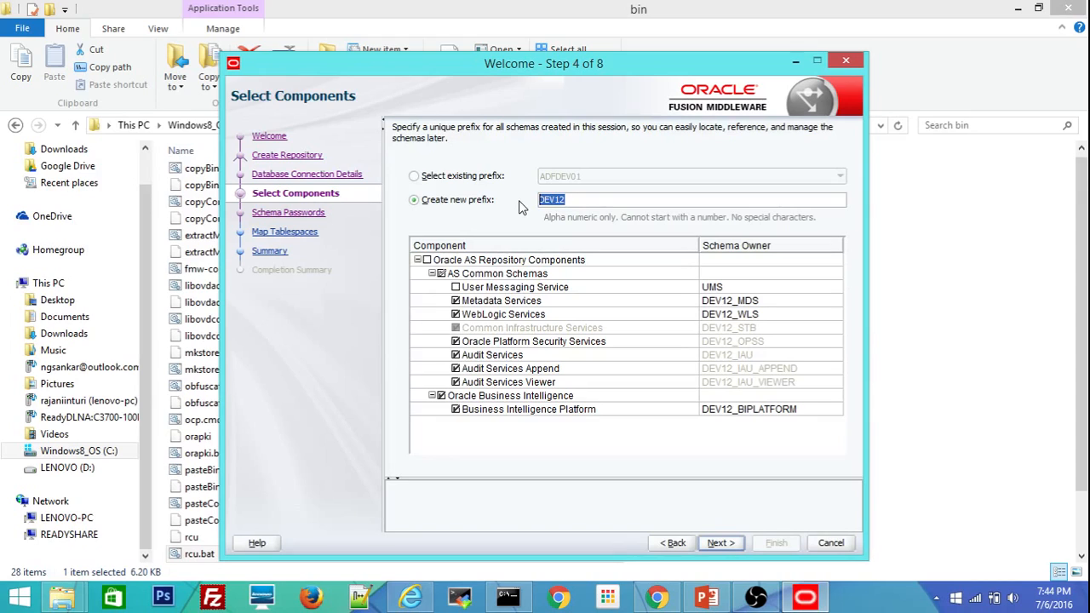
pyautogui.write('O')
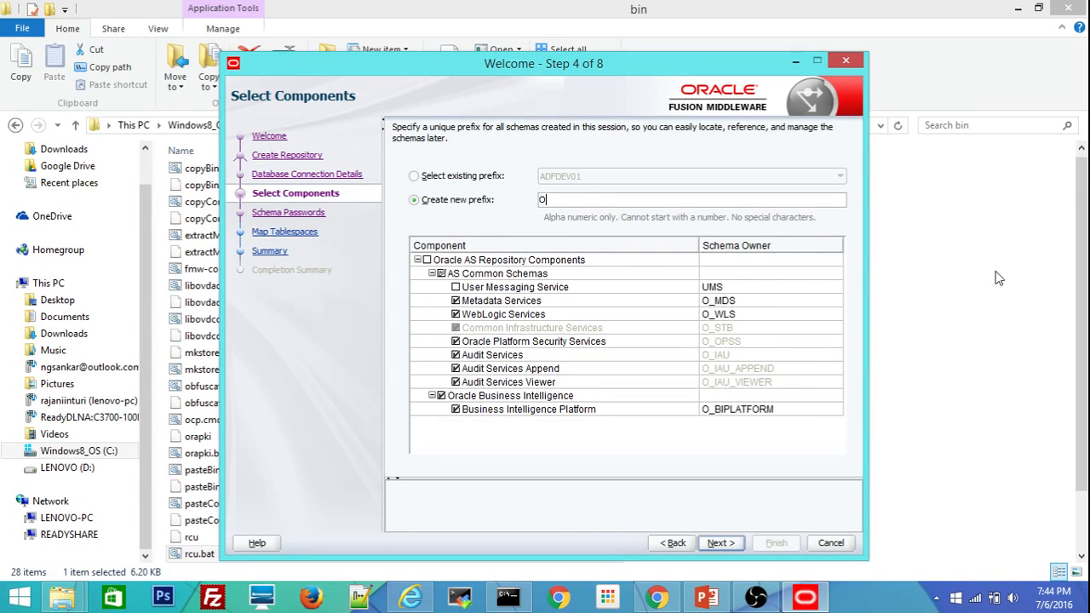
pyautogui.write('BIDEV01')
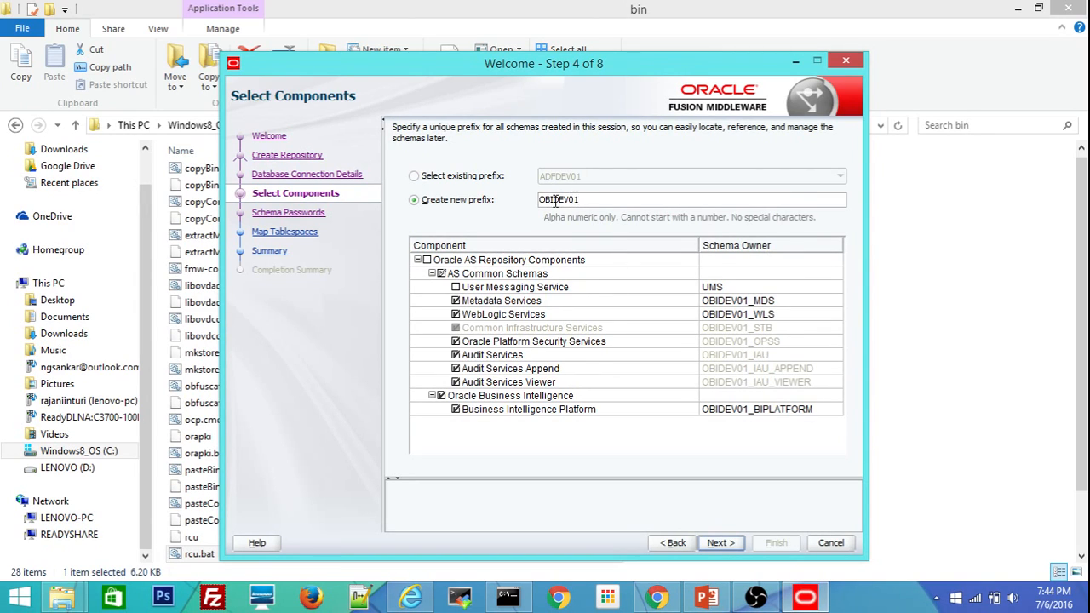
pyautogui.click(720, 545)
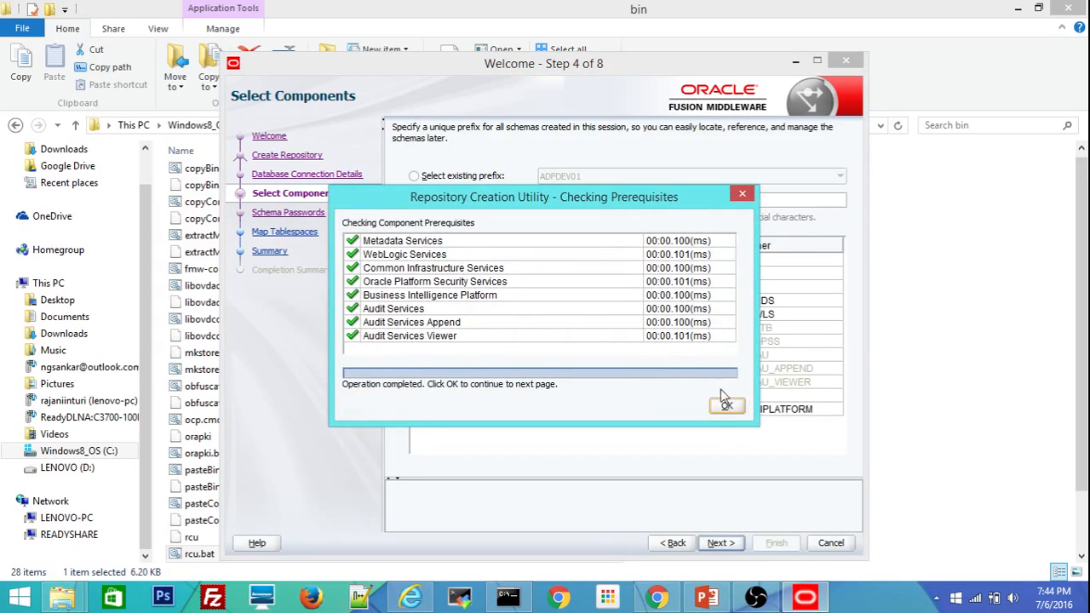
pyautogui.click(726, 405)
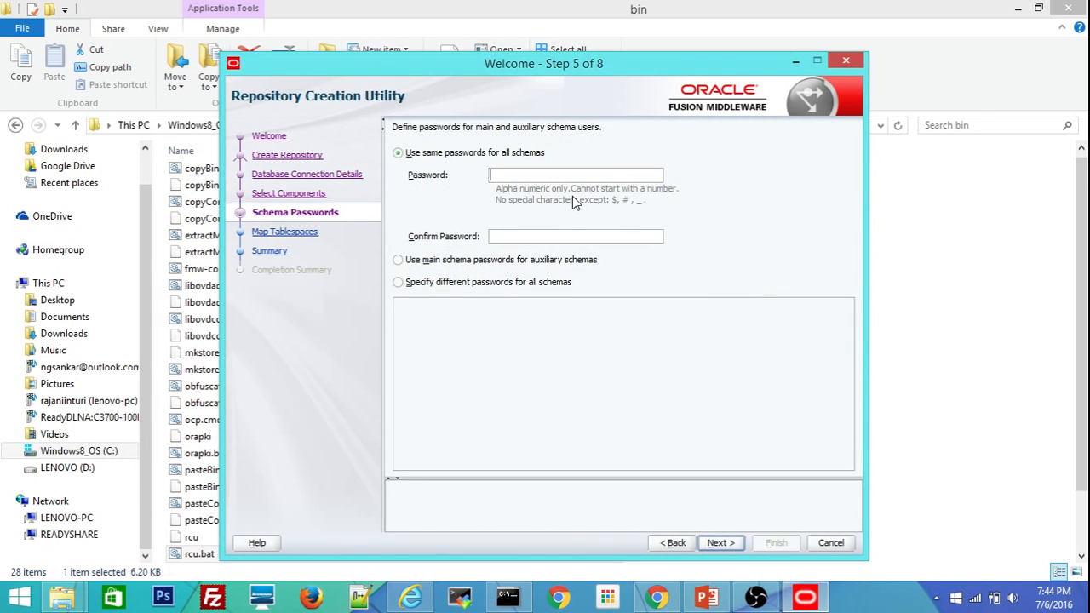
# Enter and confirm one shared password for all OBIDEV01 schemas.
pyautogui.write('welcome123')
pyautogui.press('Tab')
pyautogui.write('welcome123')
pyautogui.moveTo(550, 175); pyautogui.dragTo(390, 181)
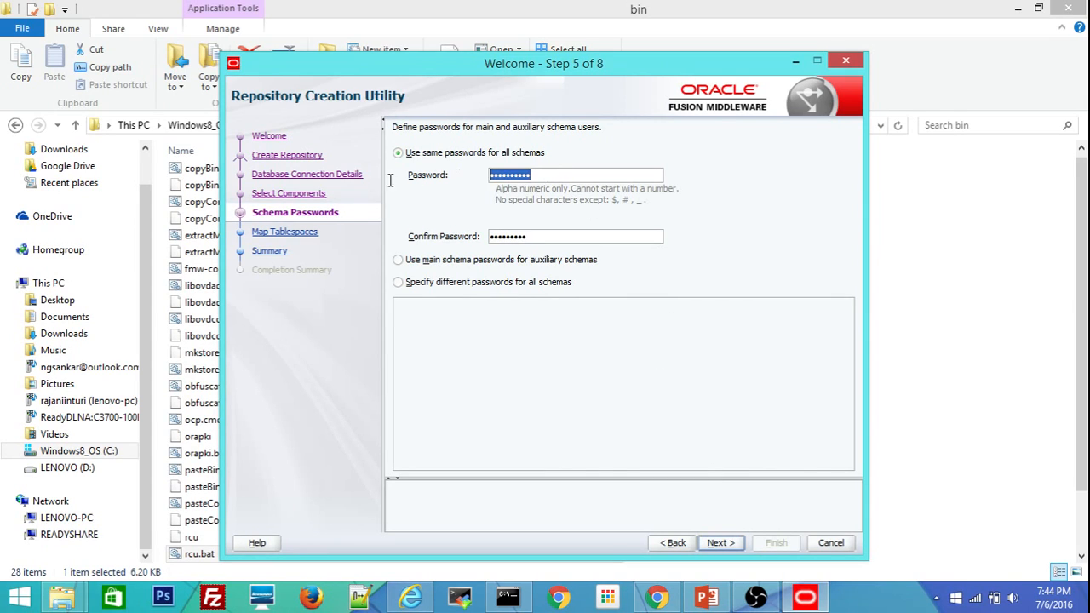
pyautogui.write('w')
pyautogui.press('Tab')
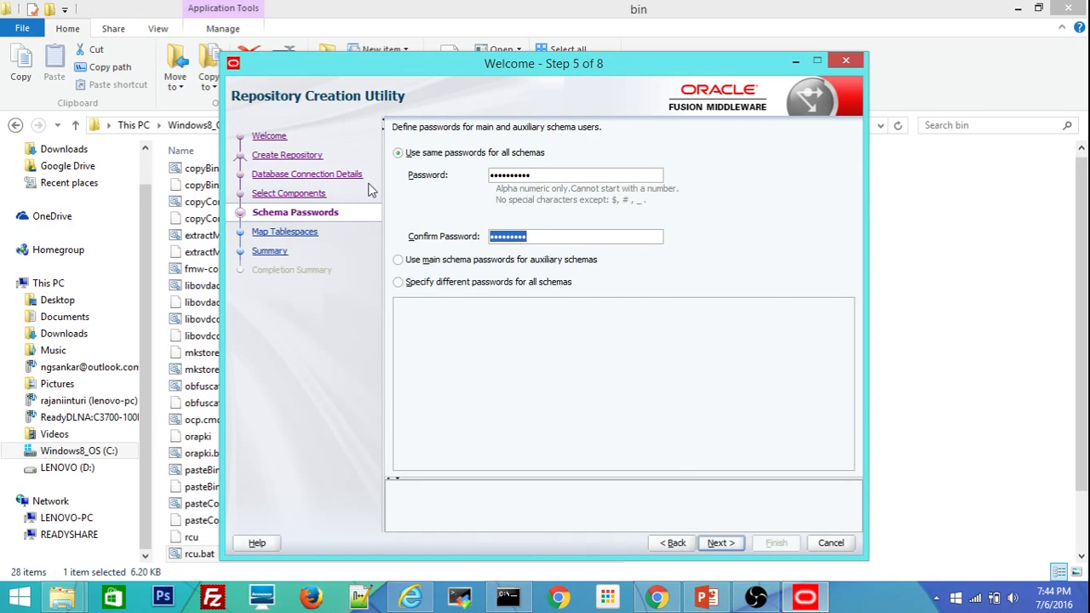
pyautogui.write('we')
pyautogui.click(721, 543)
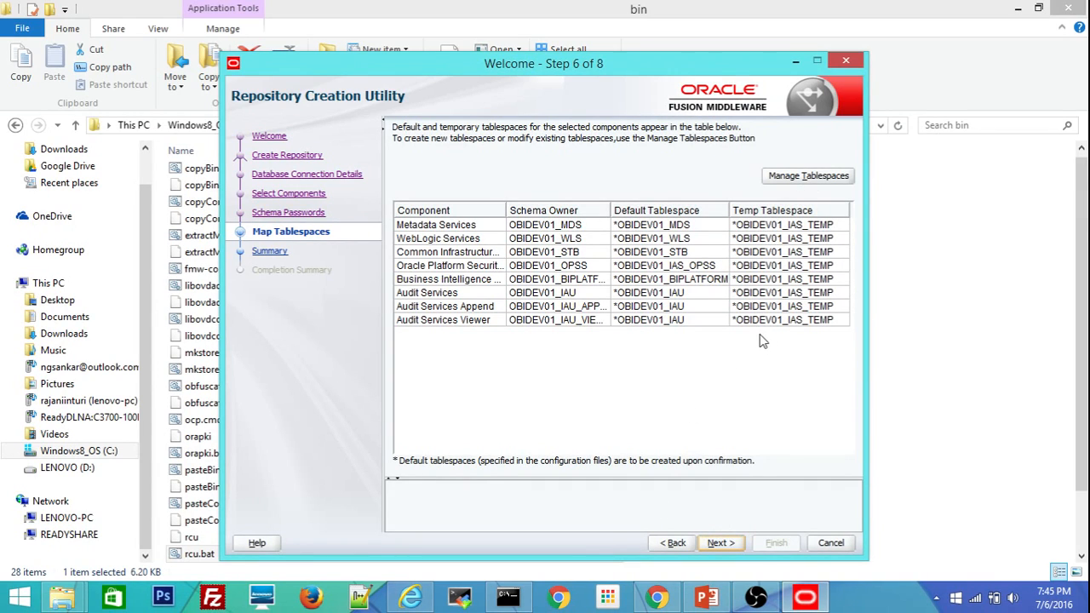
# Accept the tablespace mapping and create the missing OBIDEV01 tablespaces.
pyautogui.click(718, 544)
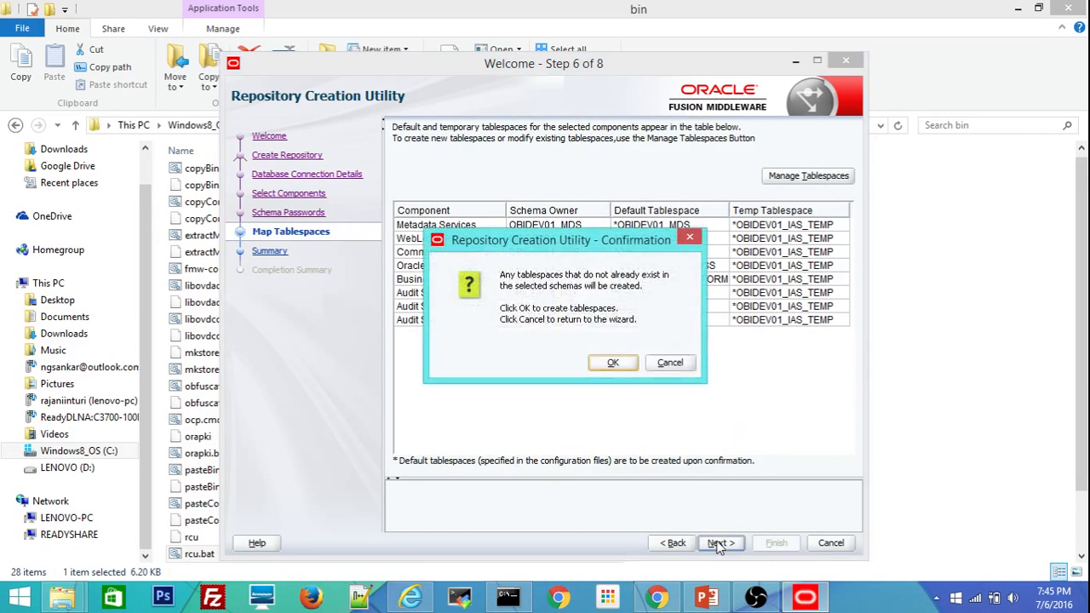
pyautogui.click(613, 364)
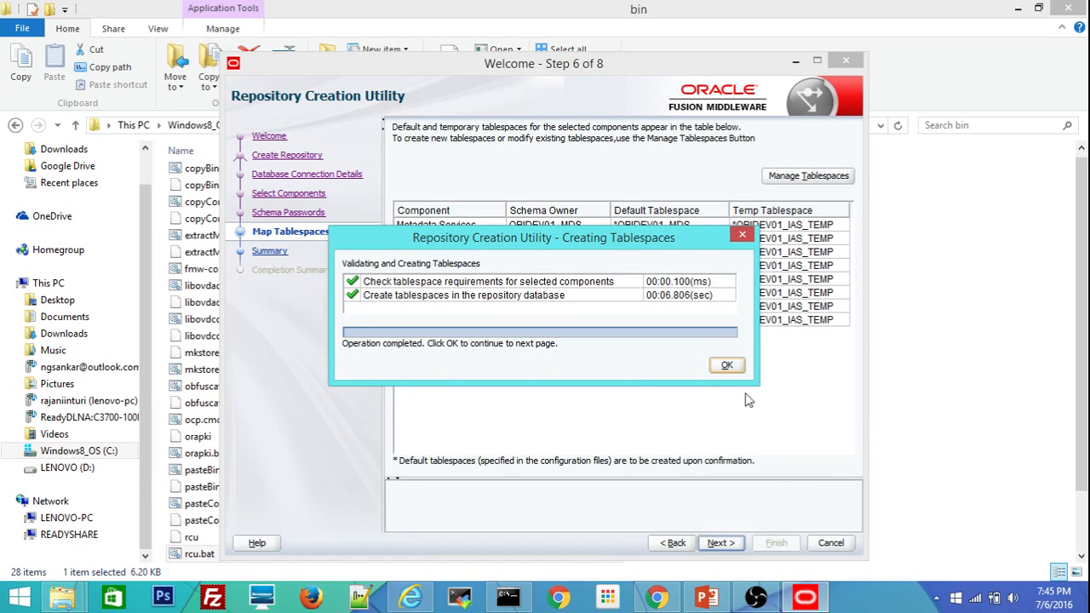
pyautogui.click(727, 366)
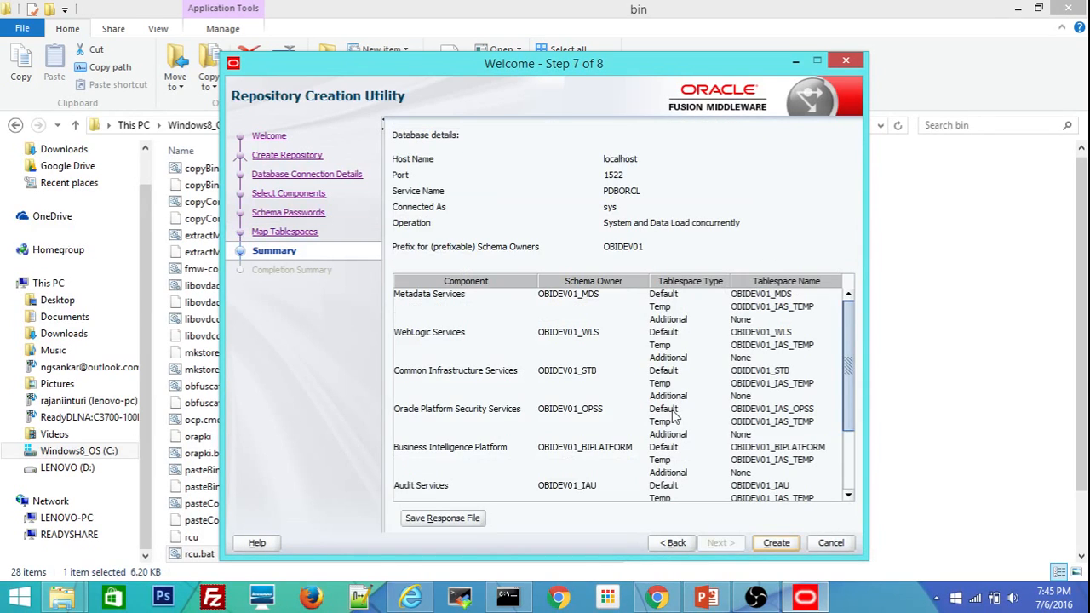
# Create the OBIDEV01 repository schemas in PDBORCL from the Summary page.
pyautogui.click(783, 545)
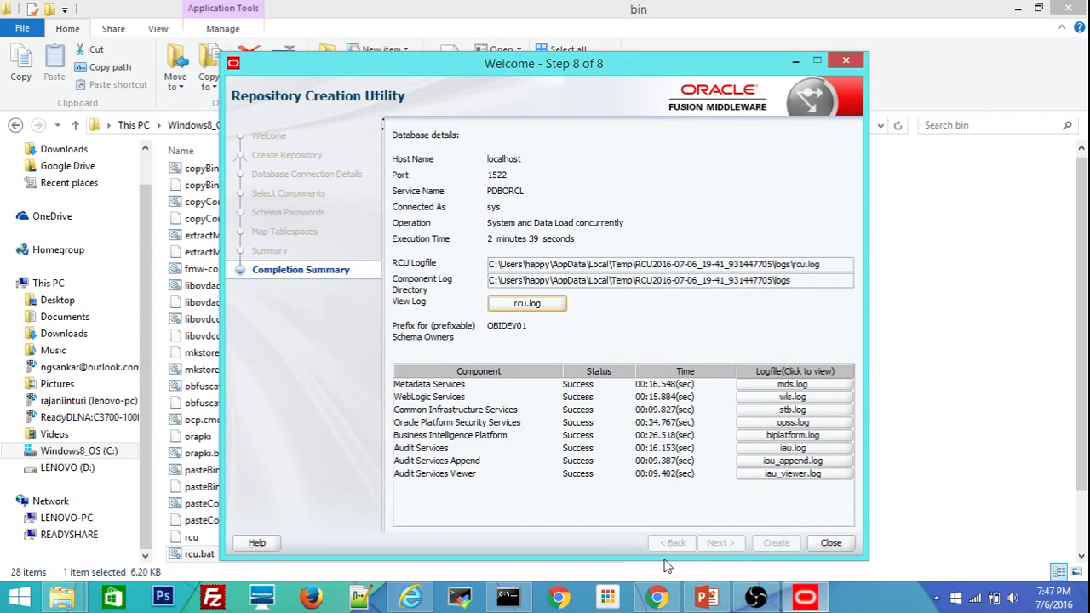
# Close the Repository Creation Utility and return to the PowerPoint setup-steps slide.
pyautogui.click(822, 543)
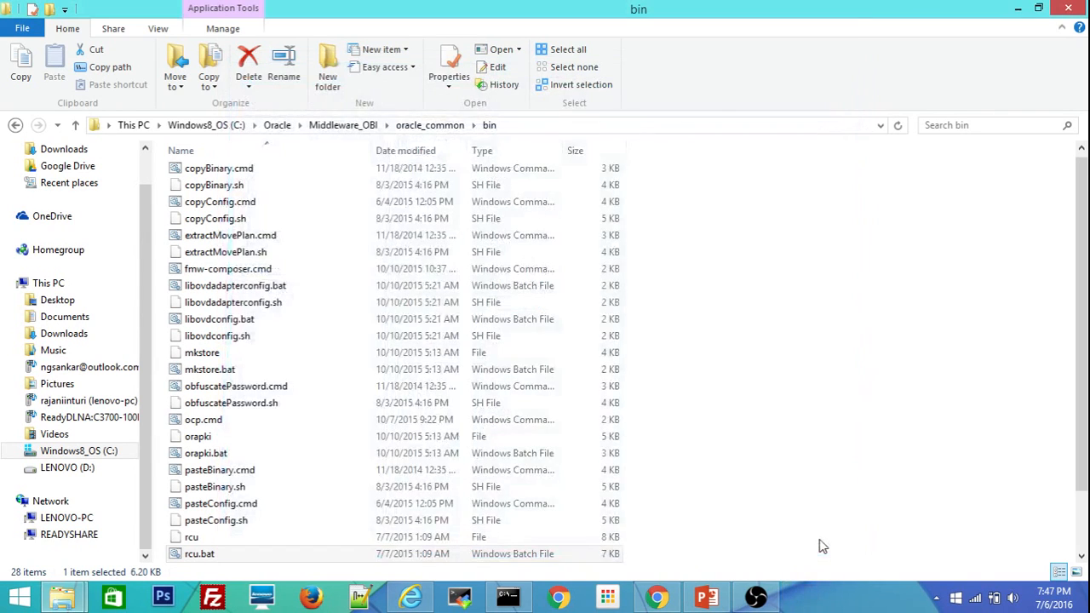
pyautogui.click(707, 597)
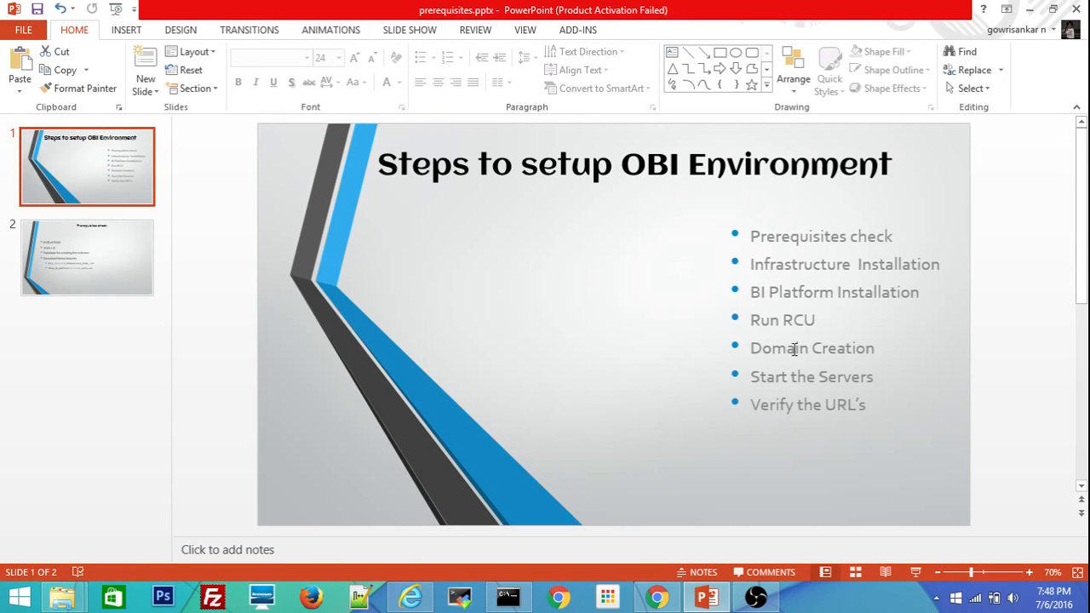
# Browse to Middleware_OBI\bi\bin and run config.cmd as administrator.
pyautogui.moveTo(63, 597)
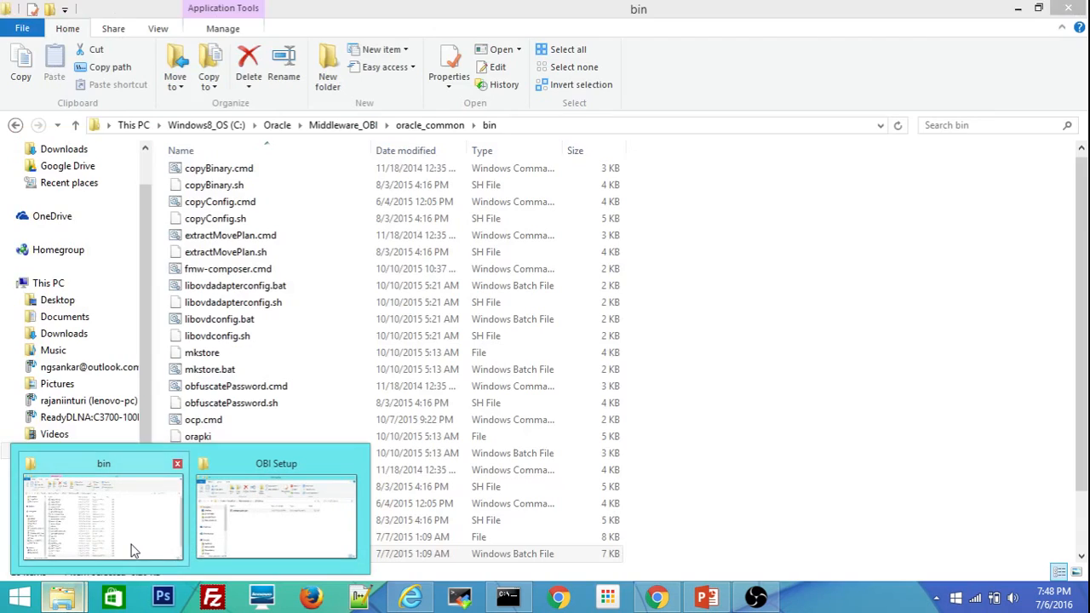
pyautogui.click(134, 551)
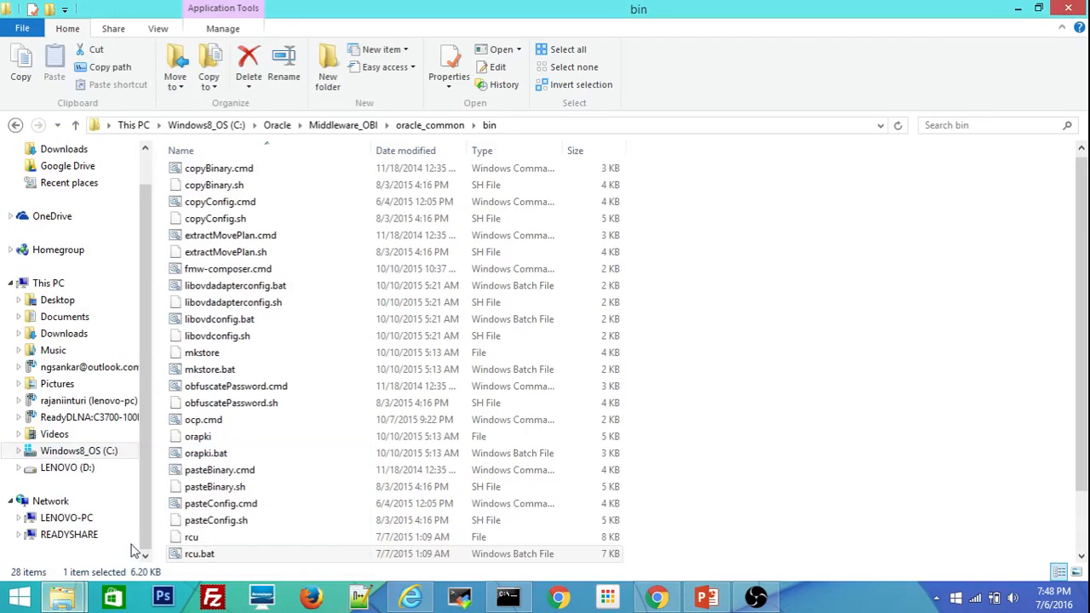
pyautogui.click(371, 127)
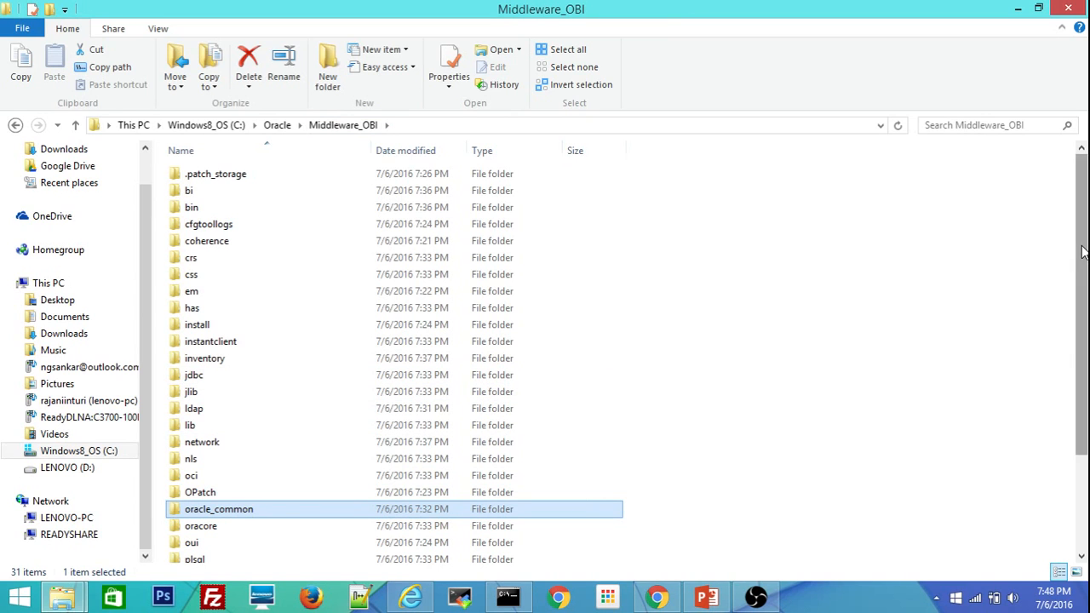
pyautogui.moveTo(1083, 252); pyautogui.dragTo(1064, 358)
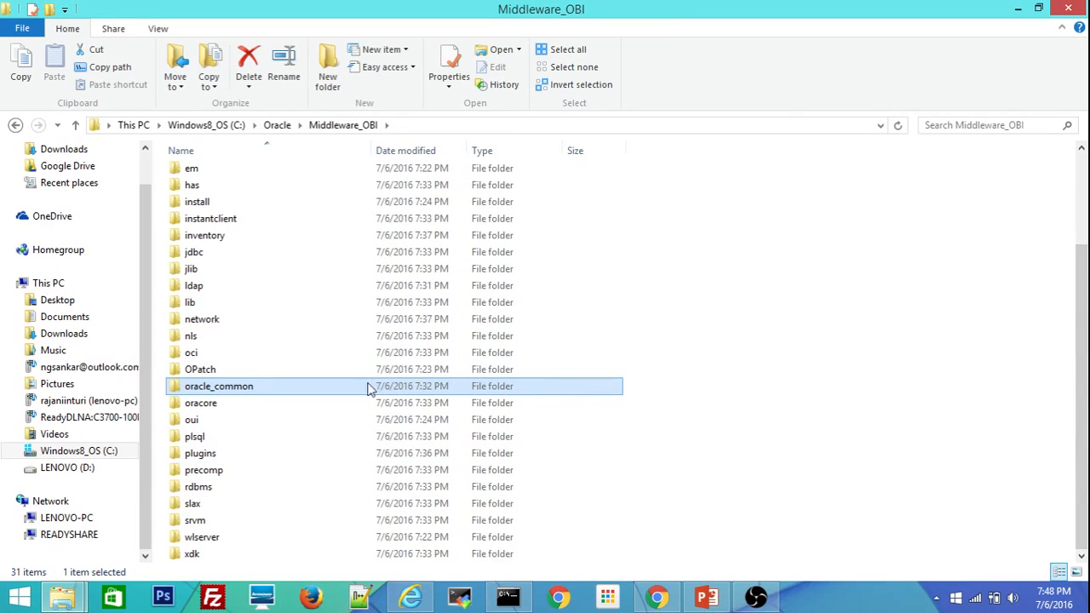
pyautogui.moveTo(1081, 332); pyautogui.dragTo(1060, 201)
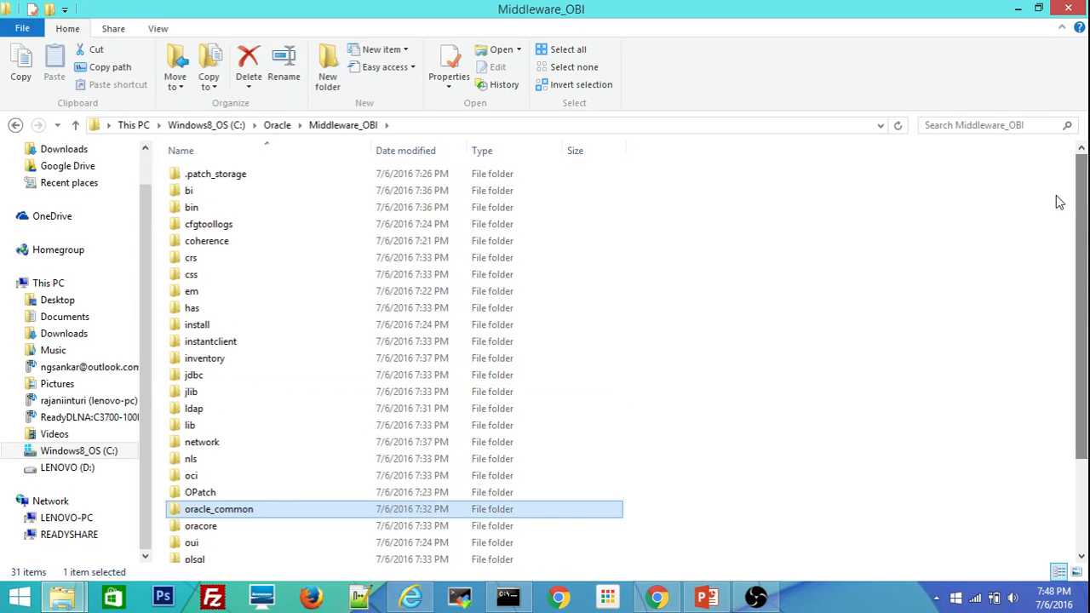
pyautogui.doubleClick(189, 192)
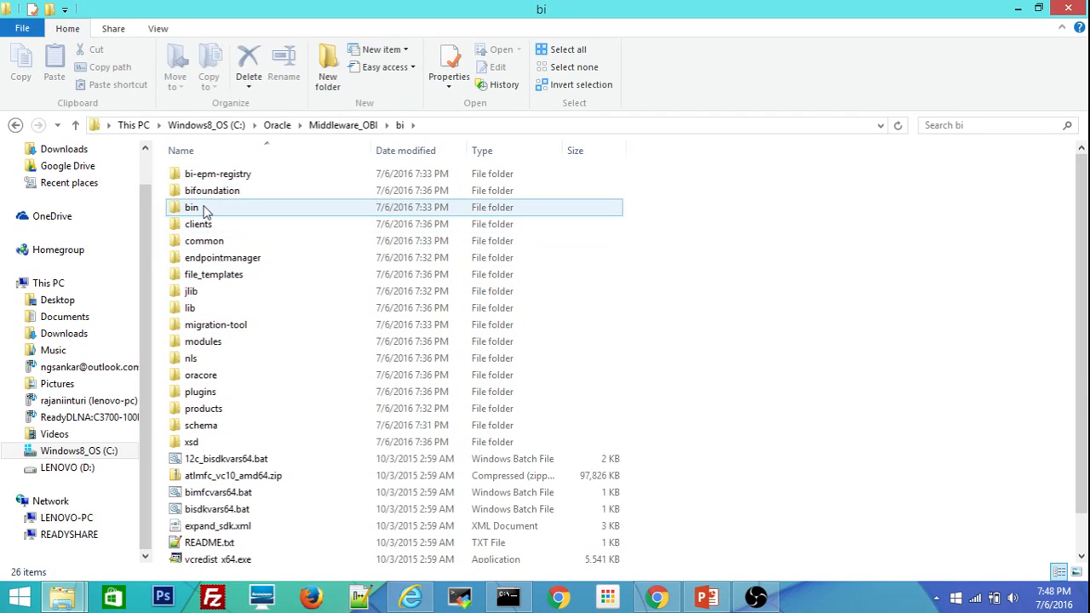
pyautogui.doubleClick(191, 207)
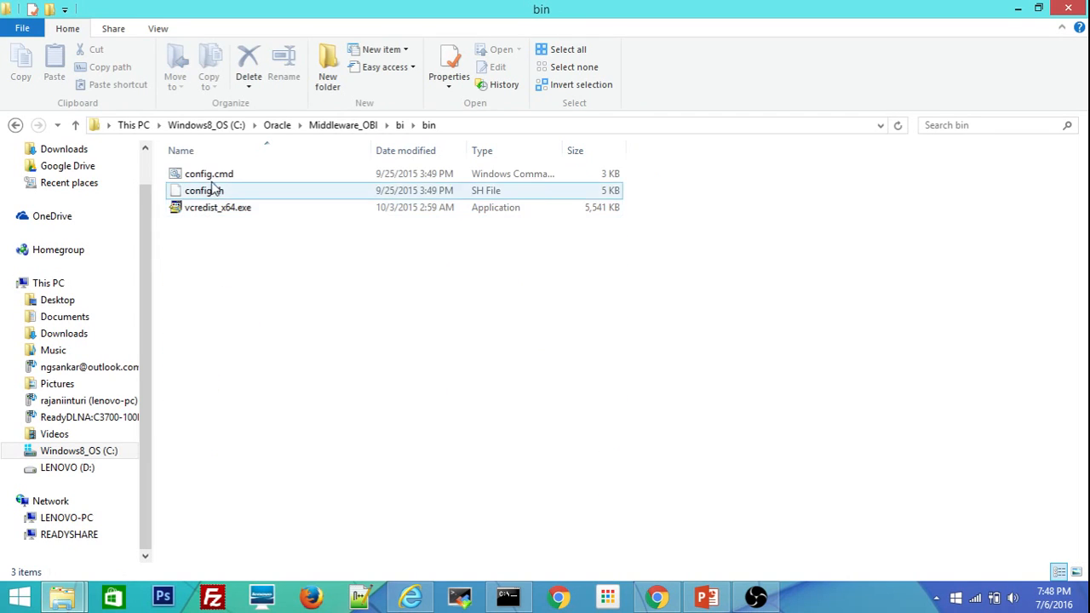
pyautogui.click(217, 177)
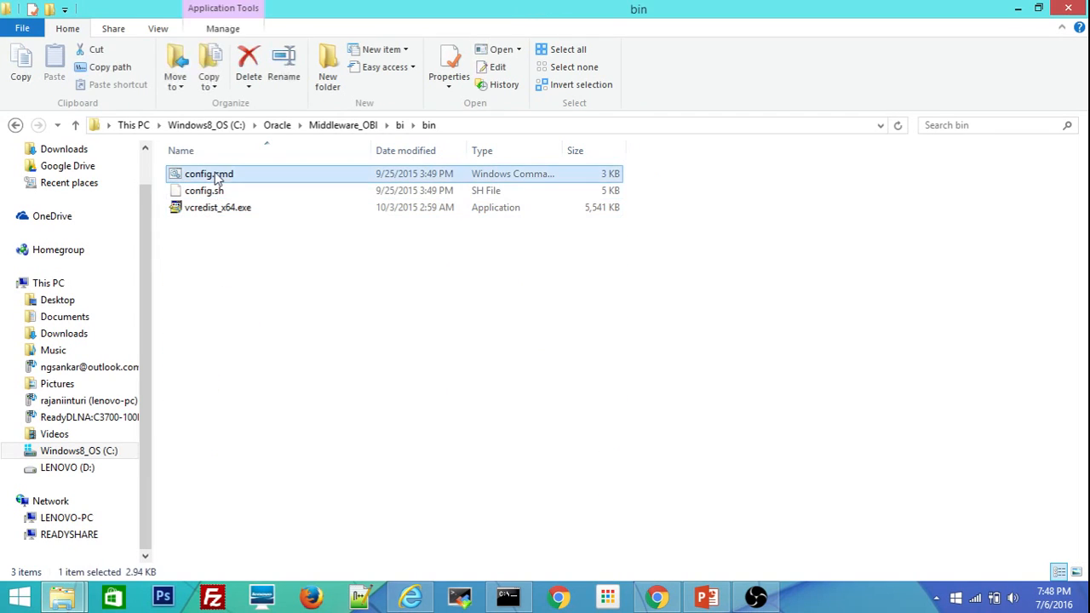
pyautogui.click(487, 128)
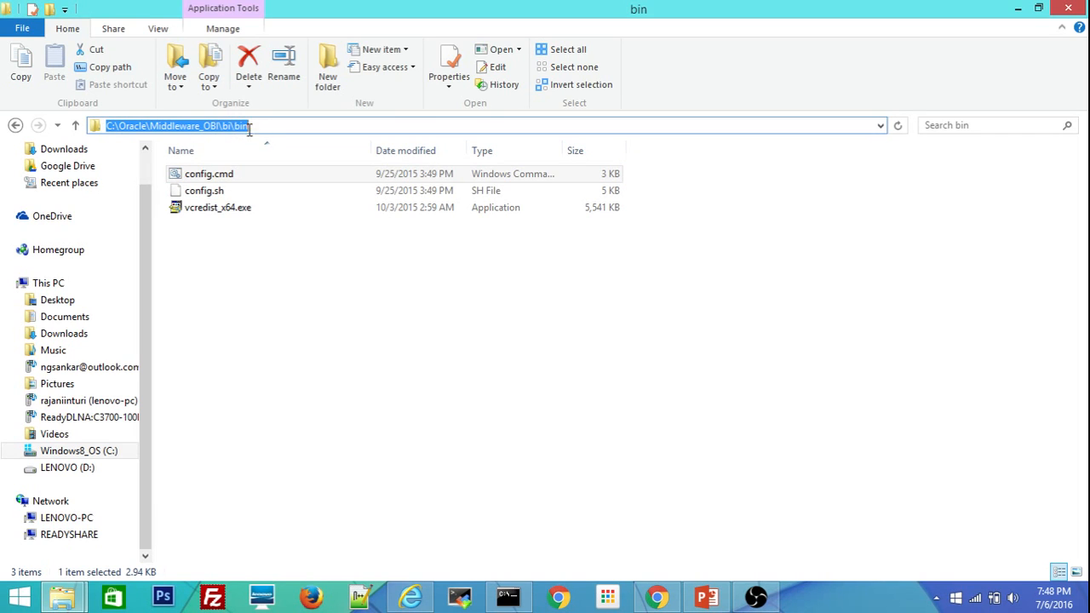
pyautogui.rightClick(208, 180)
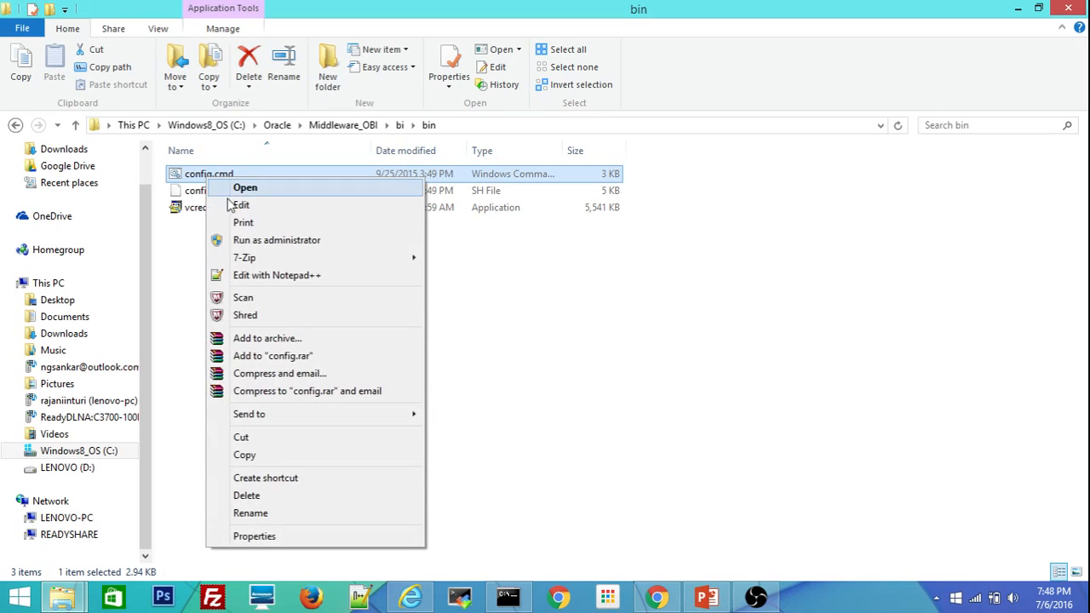
pyautogui.click(247, 241)
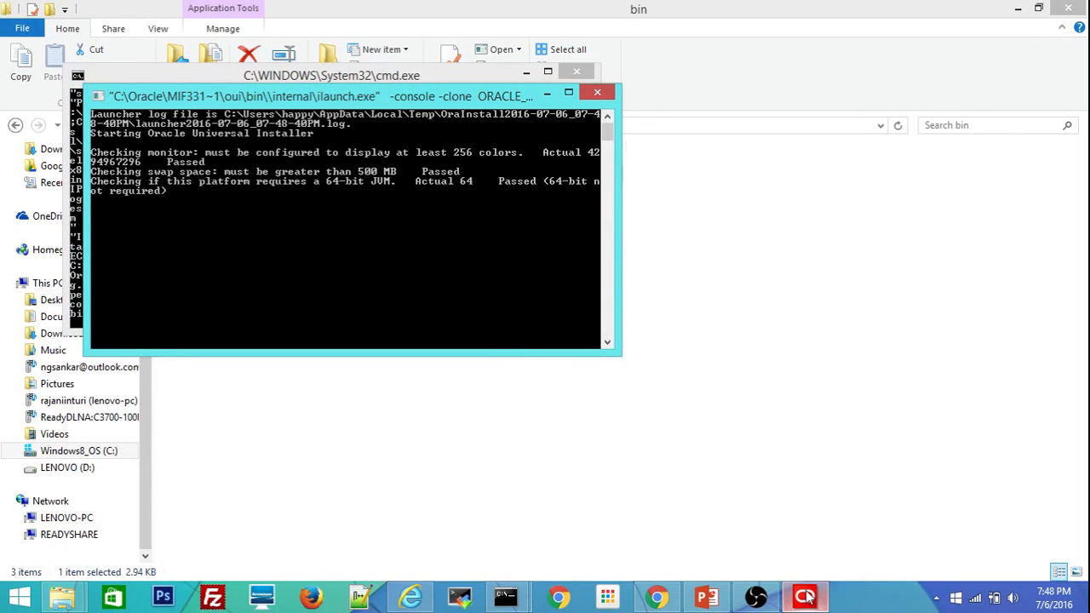
# Wait for the launcher to pass the monitor, swap-space and 64-bit JVM checks.
pyautogui.moveTo(805, 598)
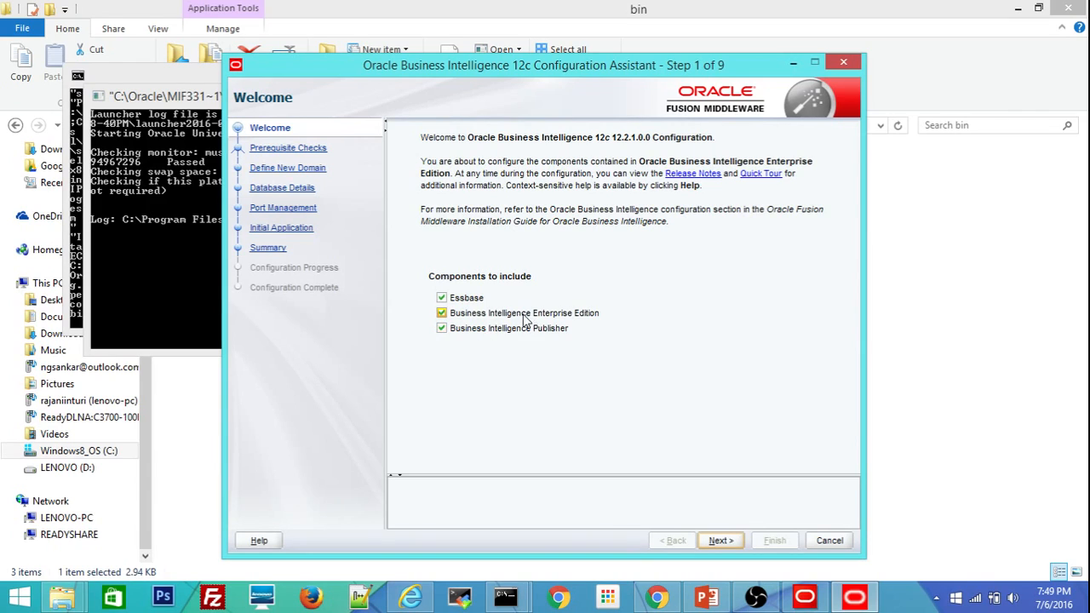
# Select the Essbase, BI Enterprise Edition and BI Publisher components, then run prerequisite checks.
pyautogui.click(441, 314)
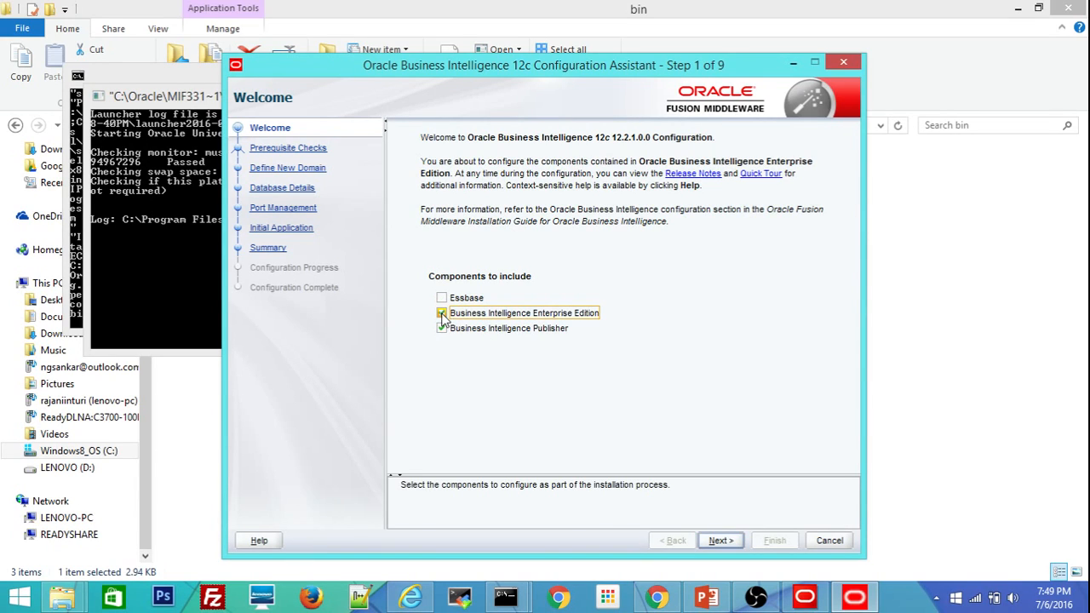
pyautogui.click(441, 298)
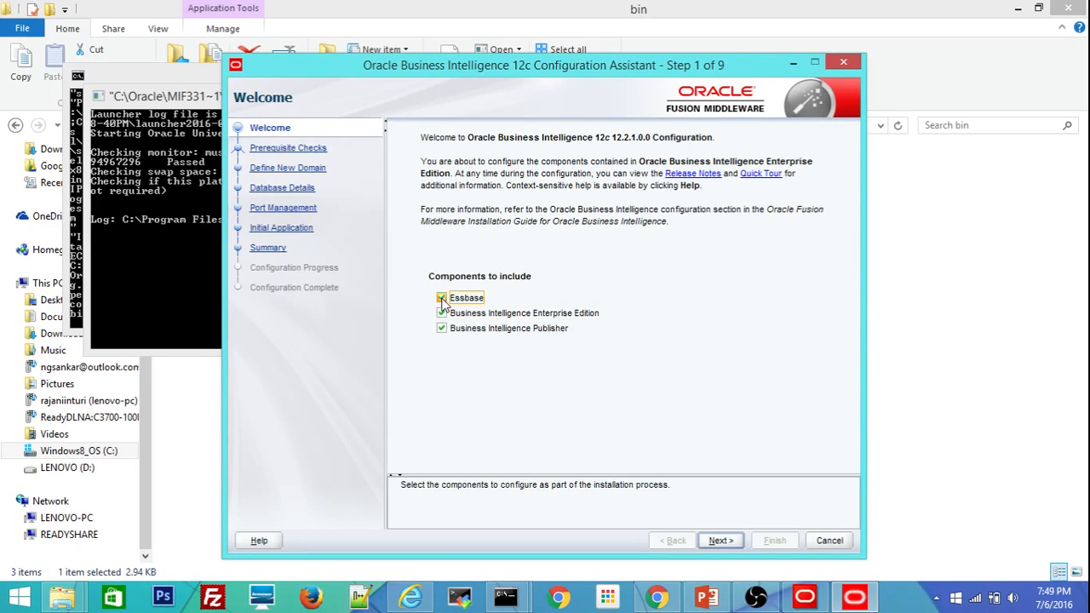
pyautogui.click(442, 329)
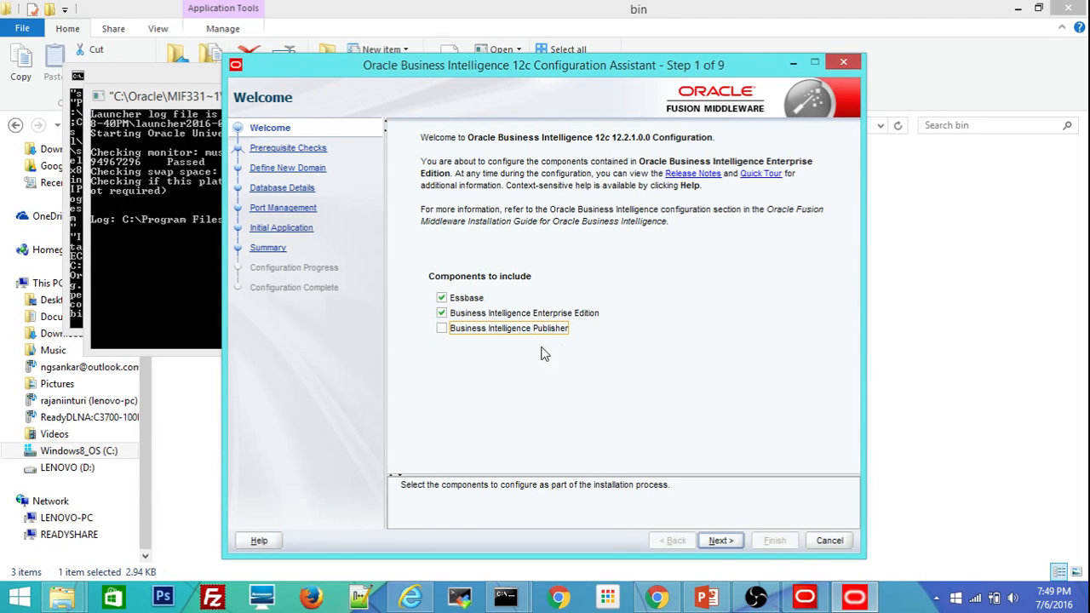
pyautogui.click(442, 329)
pyautogui.click(719, 542)
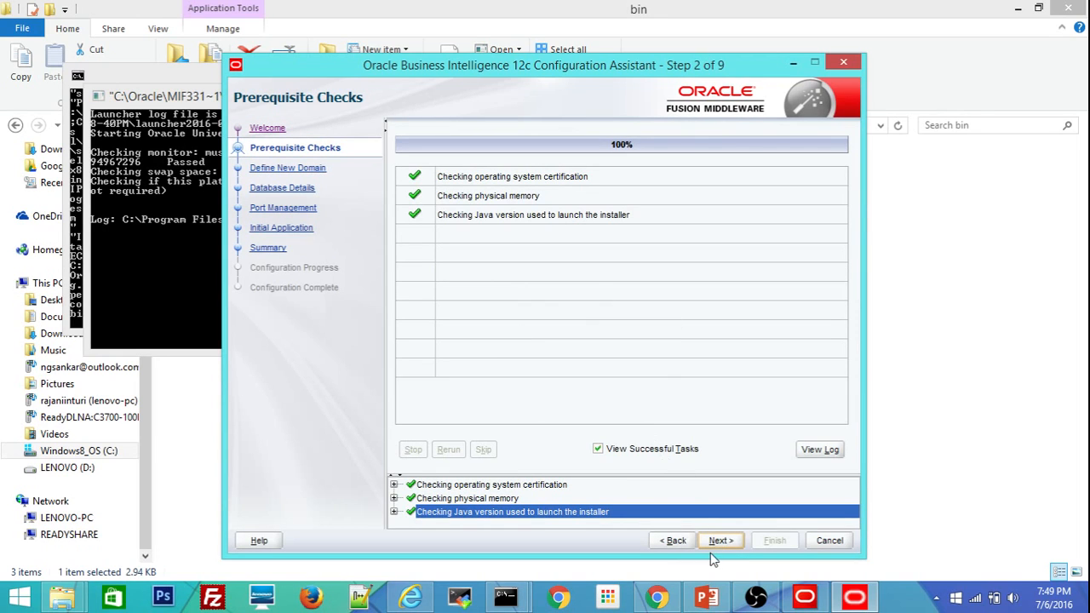
# Create domain bi_domain with the administrator username and password, confirmed twice.
pyautogui.click(721, 542)
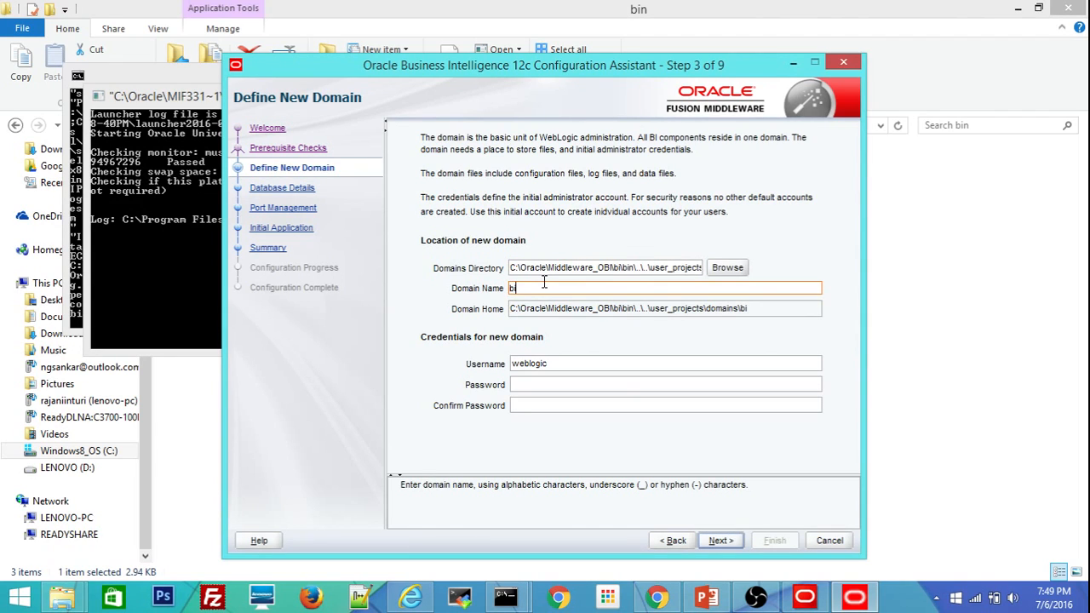
pyautogui.write('bi_domain')
pyautogui.press('Tab')
pyautogui.press('Tab')
pyautogui.press('Tab')
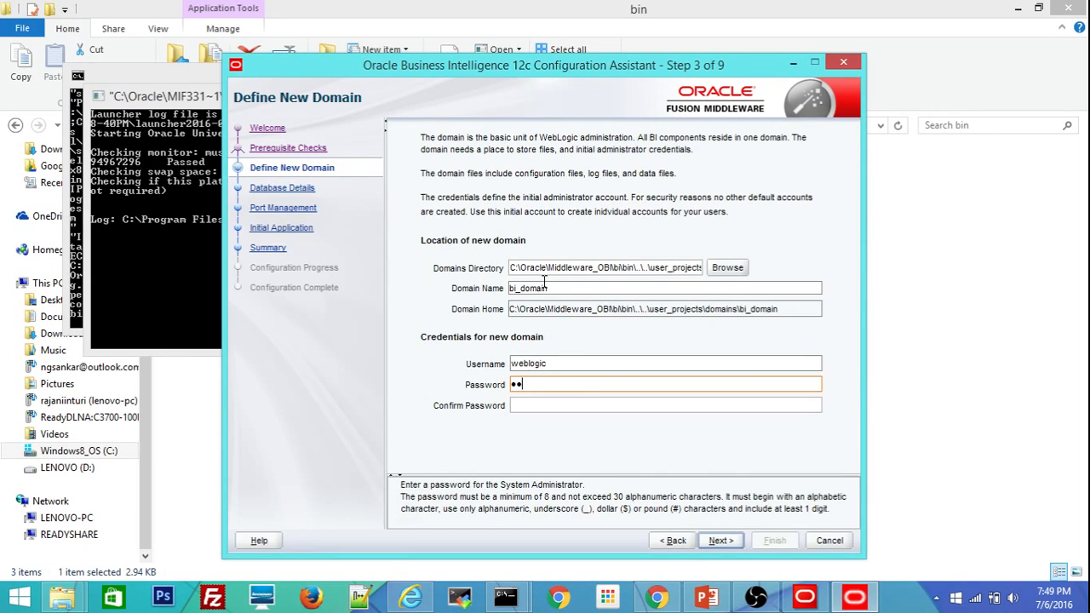
pyautogui.write('•••••••••')
pyautogui.press('Tab')
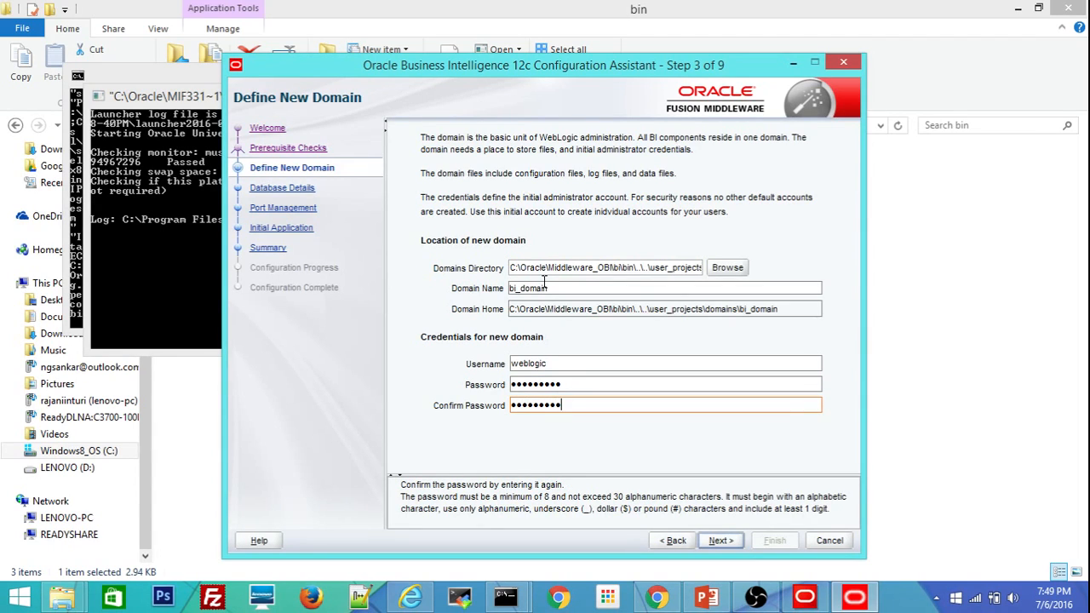
pyautogui.click(721, 540)
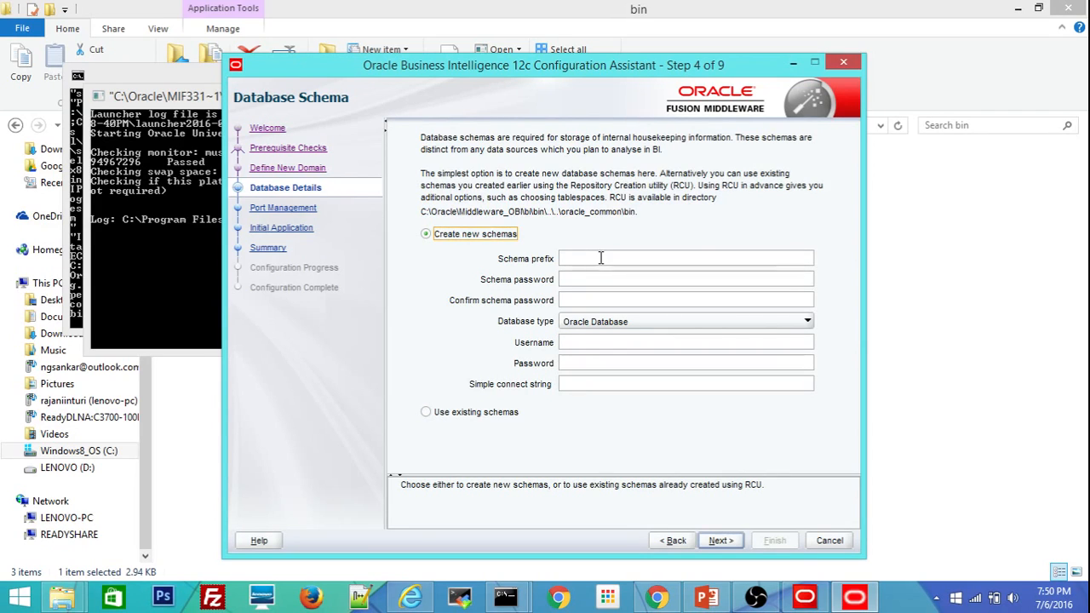
# Use the existing schemas at localhost:1522:pdborcl with prefix OBIDEV01 and the schema password.
pyautogui.click(426, 412)
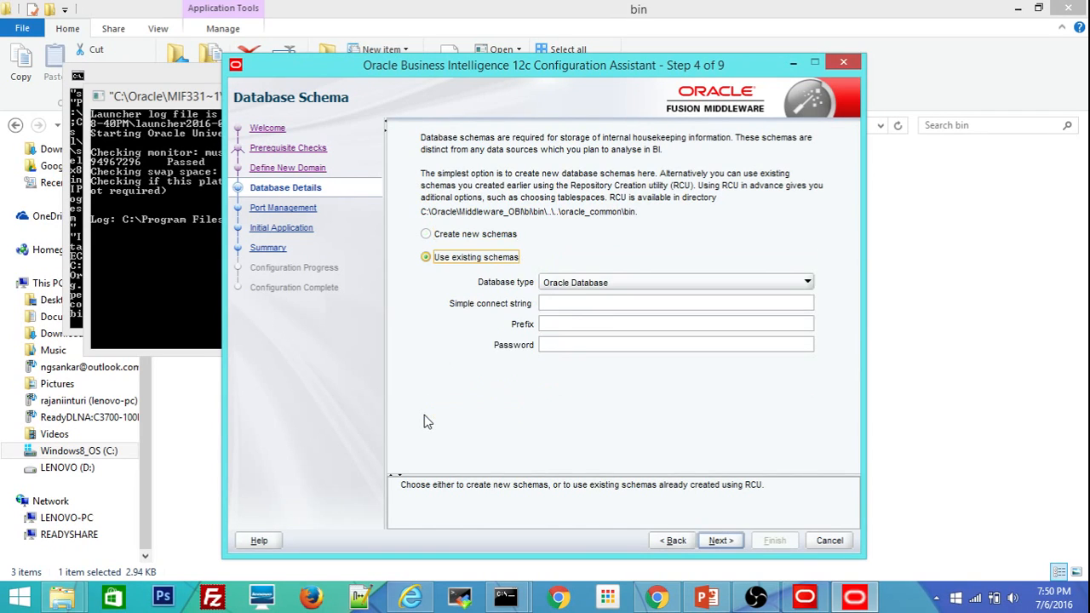
pyautogui.click(561, 296)
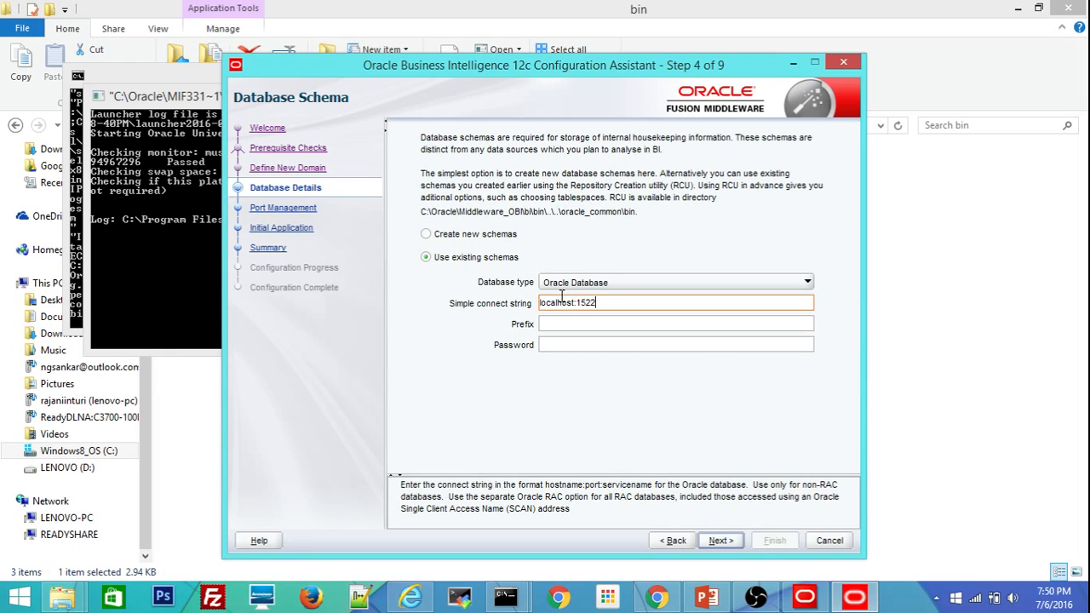
pyautogui.write(':pdborcl')
pyautogui.press('Tab')
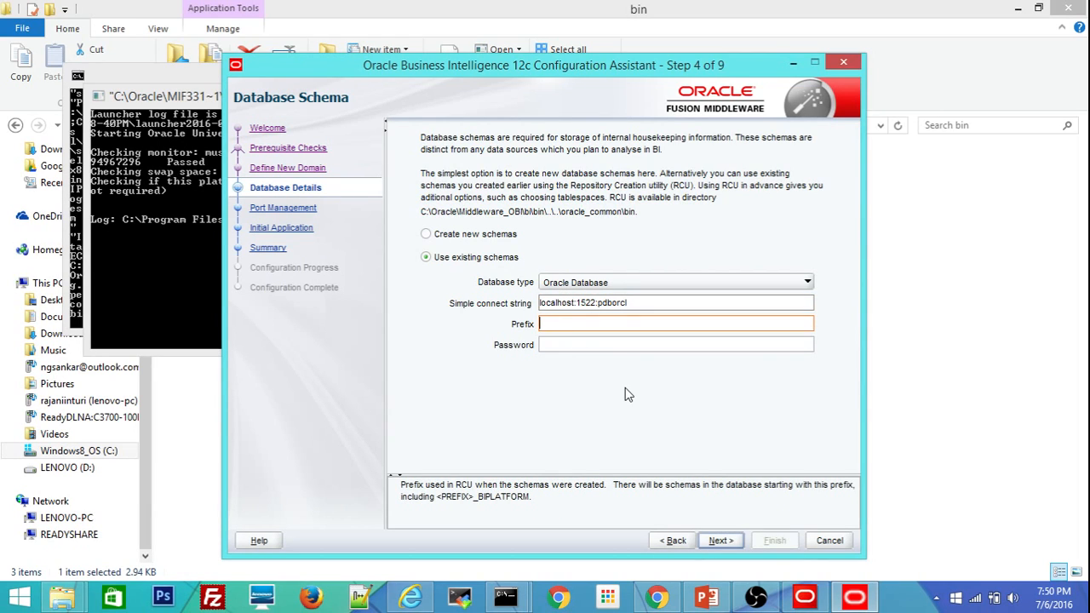
pyautogui.write('OBIDEV01')
pyautogui.press('Tab')
pyautogui.write('We')
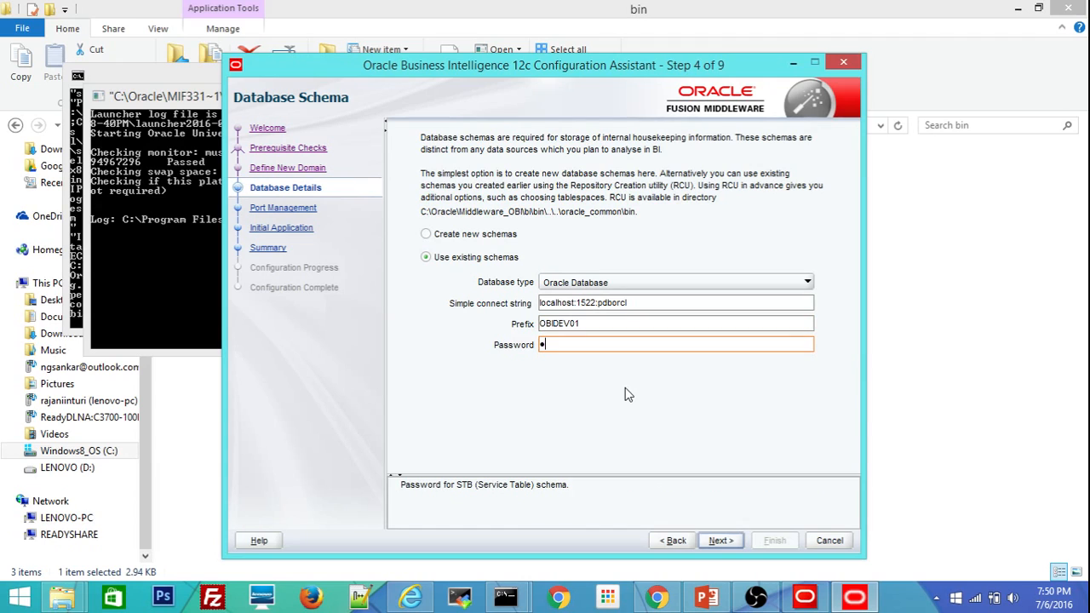
pyautogui.write('••••••••')
pyautogui.click(719, 541)
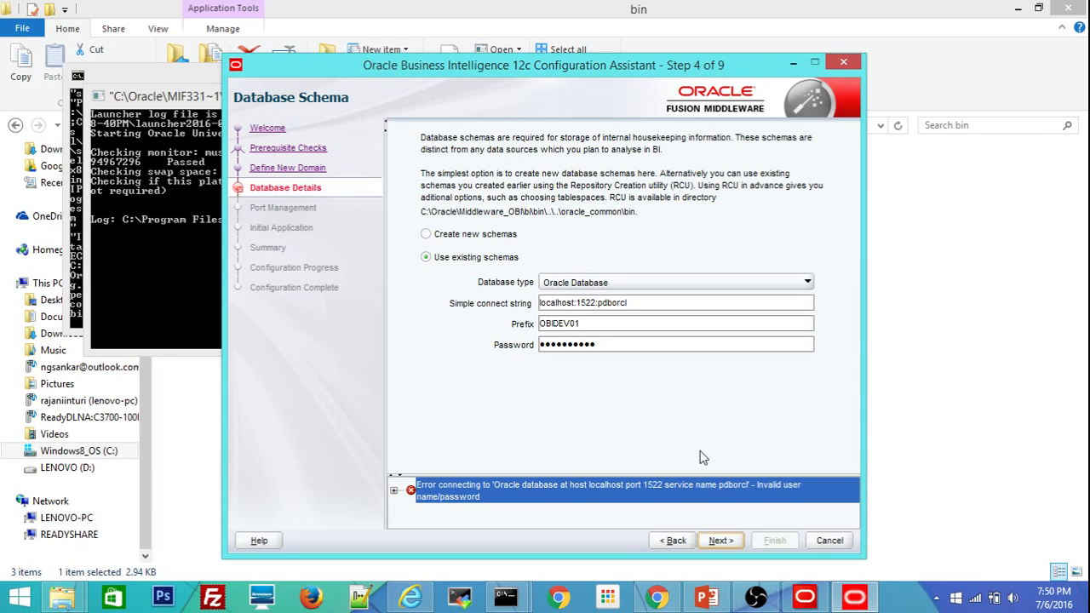
# Replace the schema password after the invalid user name/password error.
pyautogui.click(609, 344)
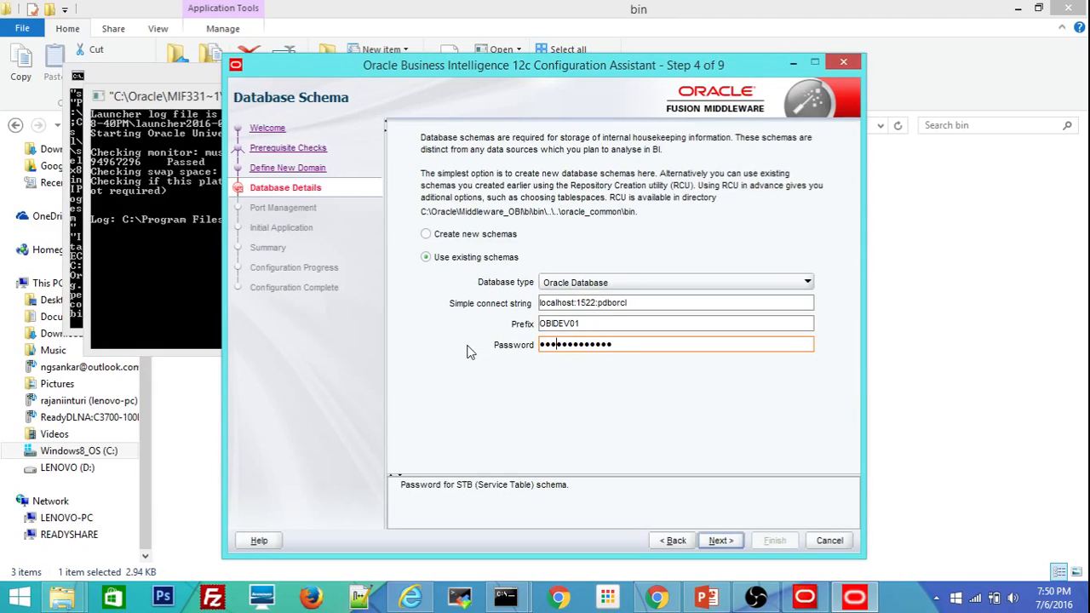
pyautogui.write('12')
pyautogui.moveTo(688, 346); pyautogui.dragTo(449, 359)
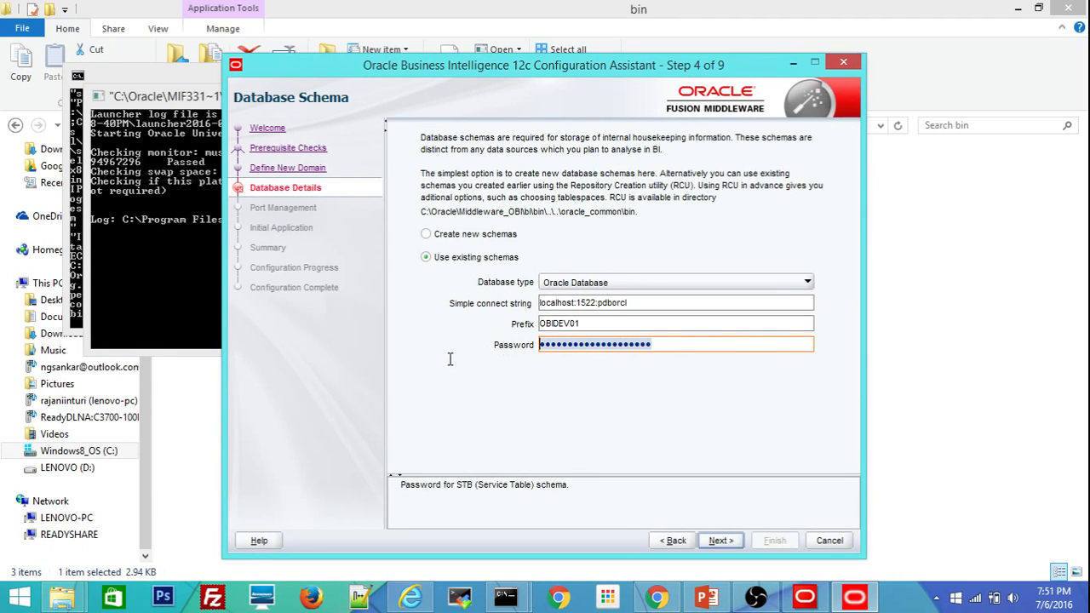
pyautogui.write('•••••••••')
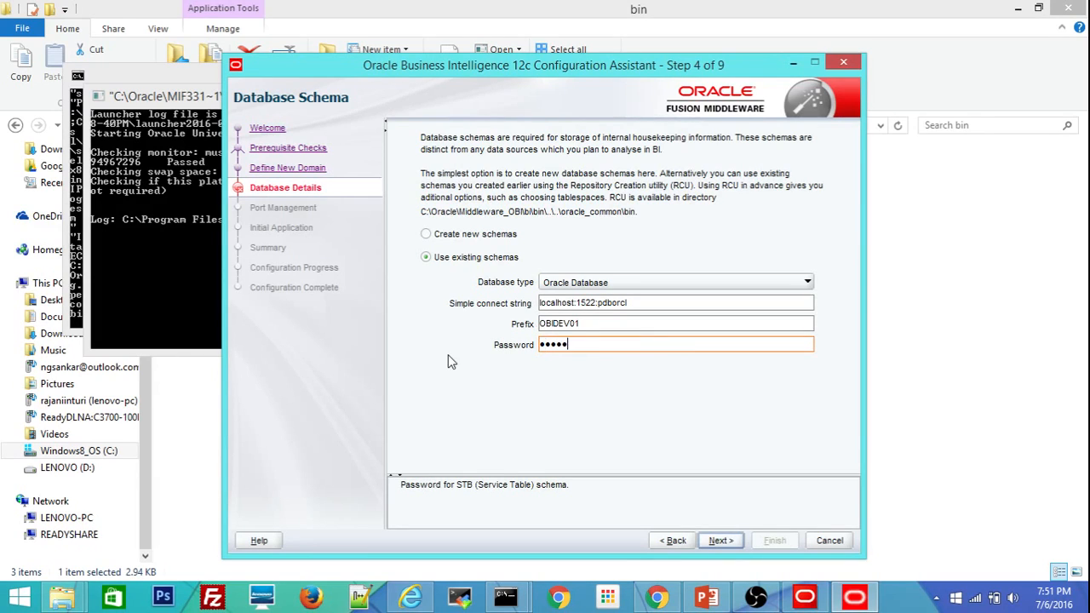
pyautogui.write('•')
# Accept the default 9500–9999 port range and keep SampleAppLite as the initial application.
pyautogui.click(721, 541)
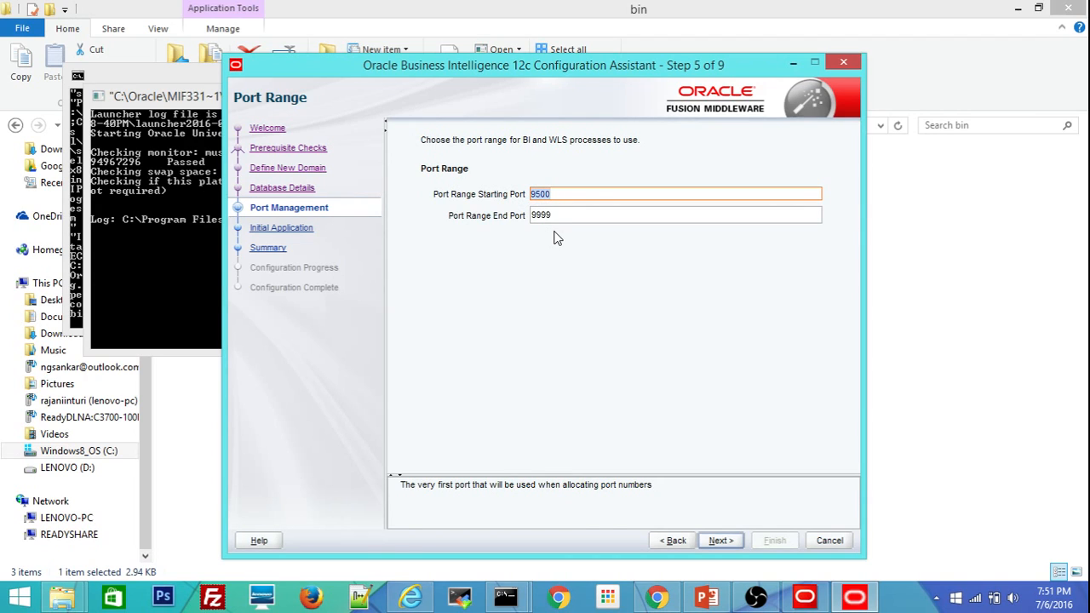
pyautogui.click(728, 543)
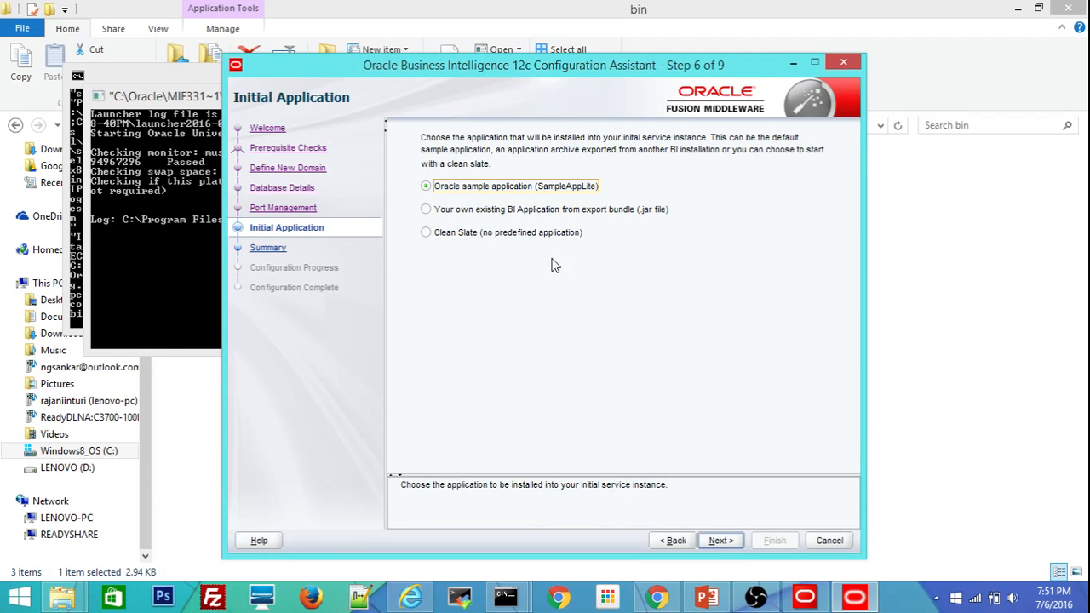
pyautogui.click(733, 541)
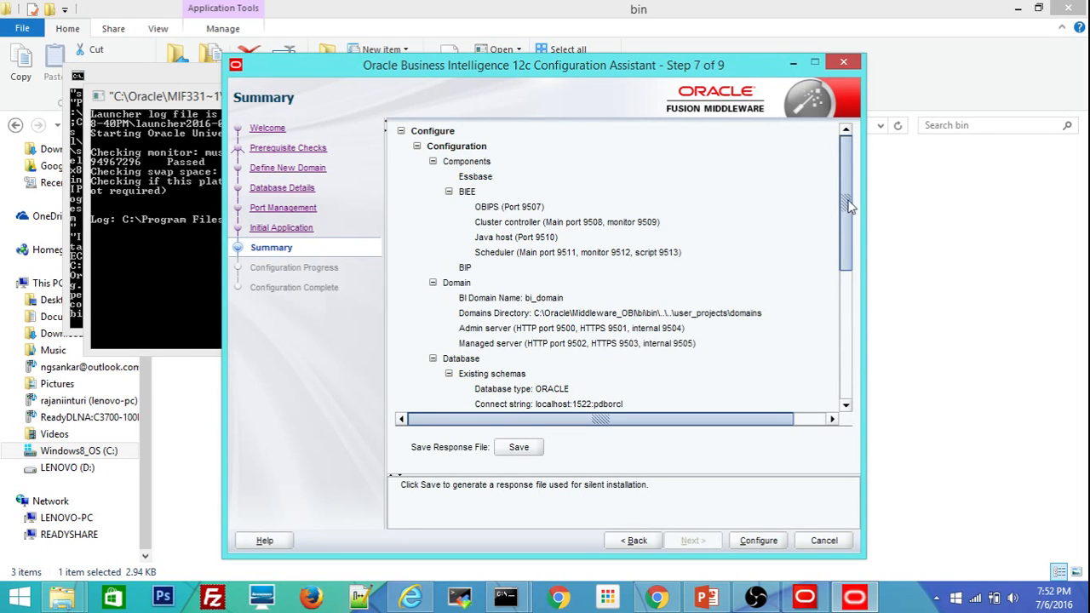
# Check the Summary's entry points, WebLogic Console on 9500 and BI Analytics on 9502, then Configure.
pyautogui.moveTo(847, 204); pyautogui.dragTo(850, 109)
pyautogui.moveTo(843, 219); pyautogui.dragTo(813, 380)
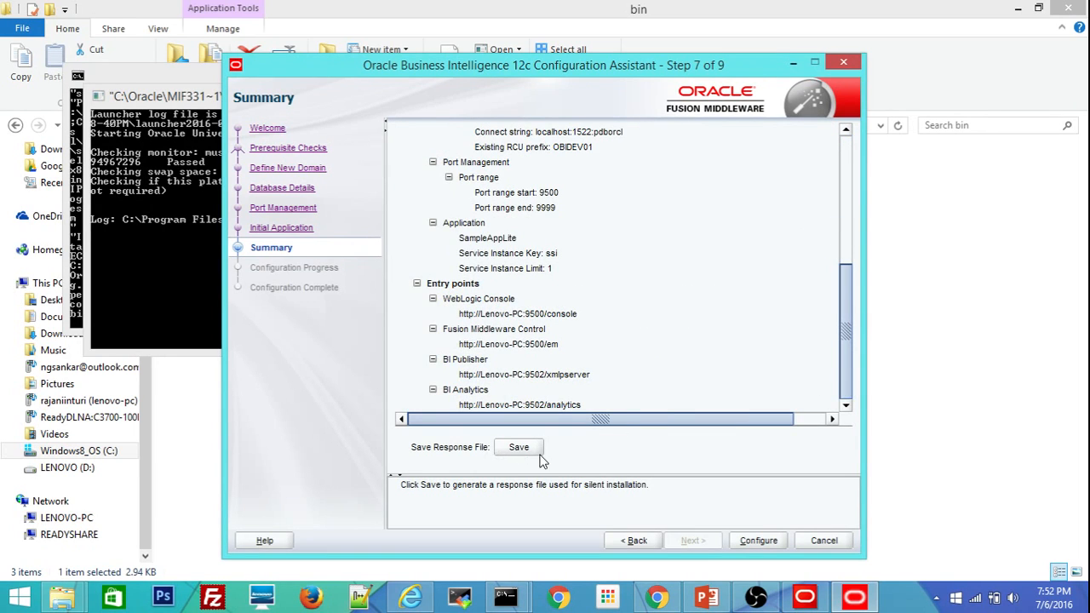
pyautogui.click(757, 545)
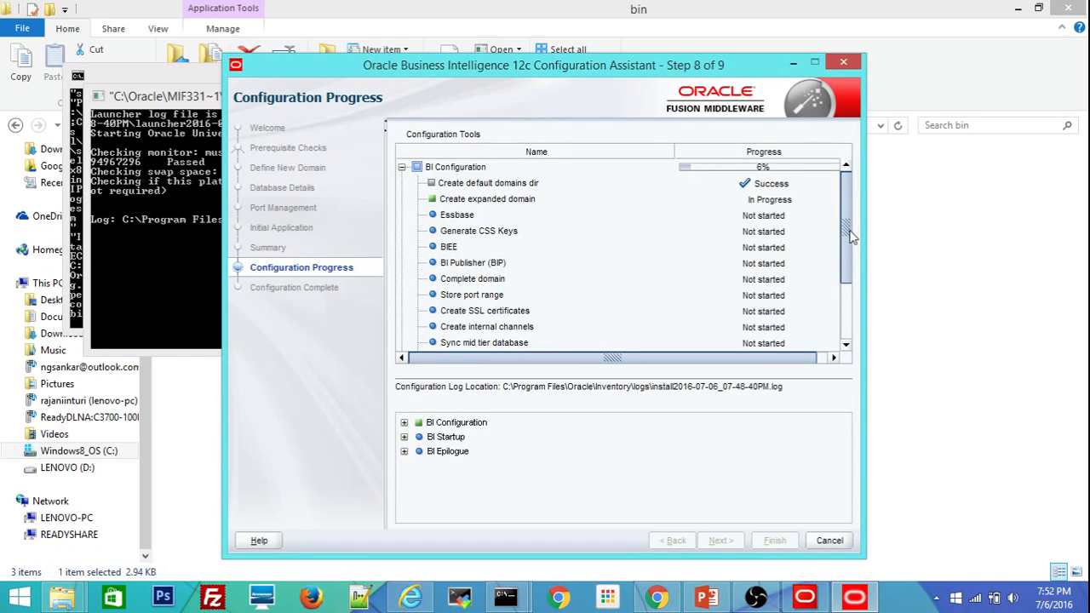
pyautogui.moveTo(848, 239); pyautogui.dragTo(838, 296)
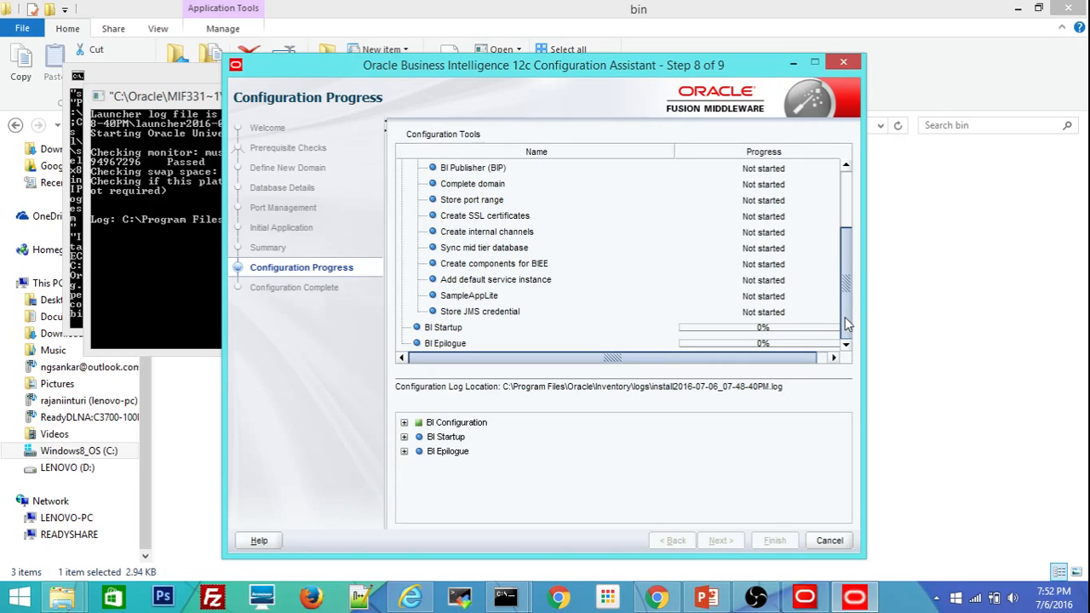
pyautogui.moveTo(845, 317); pyautogui.dragTo(855, 218)
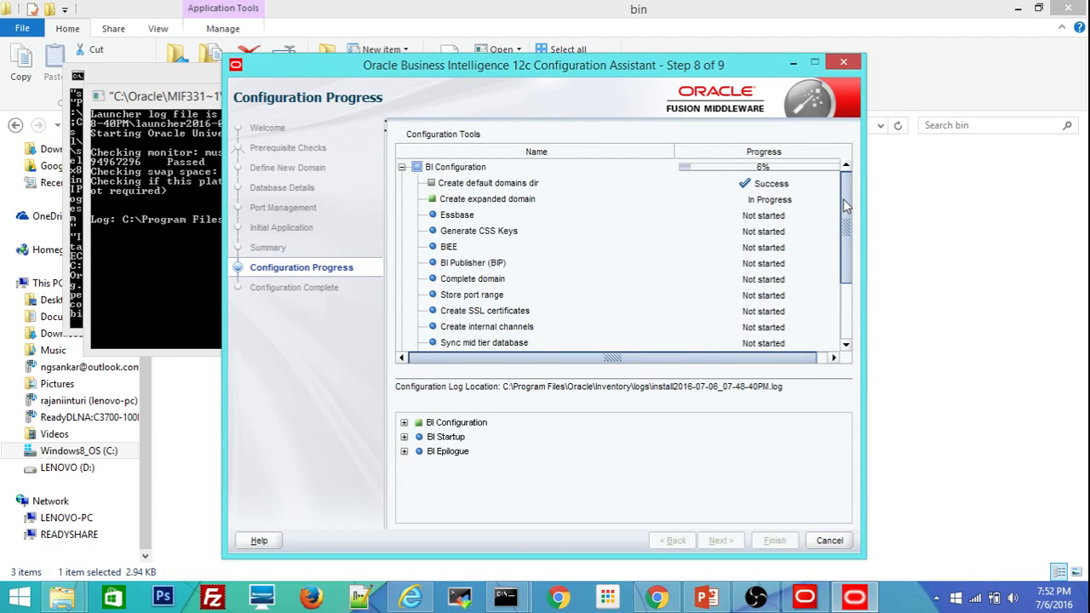
pyautogui.moveTo(845, 204)
pyautogui.mouseDown()
pyautogui.moveTo(847, 298)
pyautogui.moveTo(845, 186)
pyautogui.mouseUp()
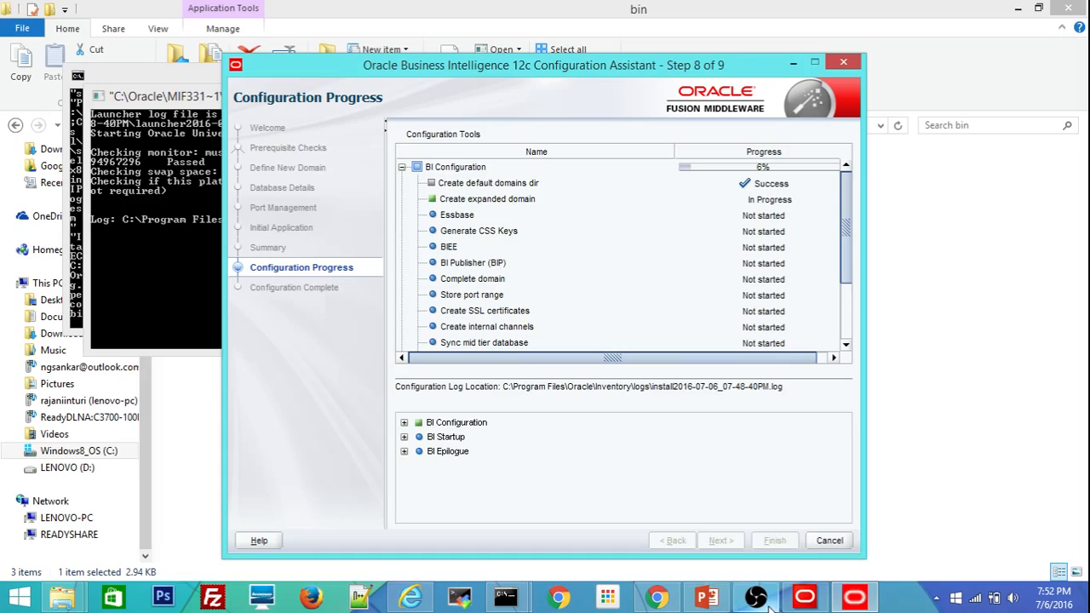
pyautogui.moveTo(768, 606)
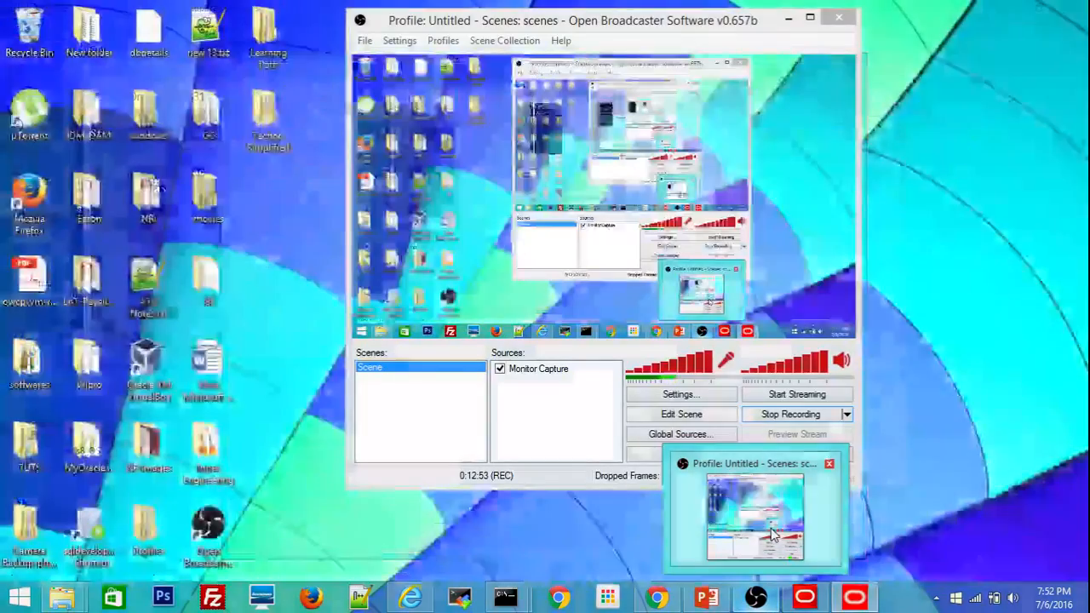
# Confirm every configuration, startup and epilogue task shows Success, then continue to Configuration Complete.
pyautogui.click(773, 534)
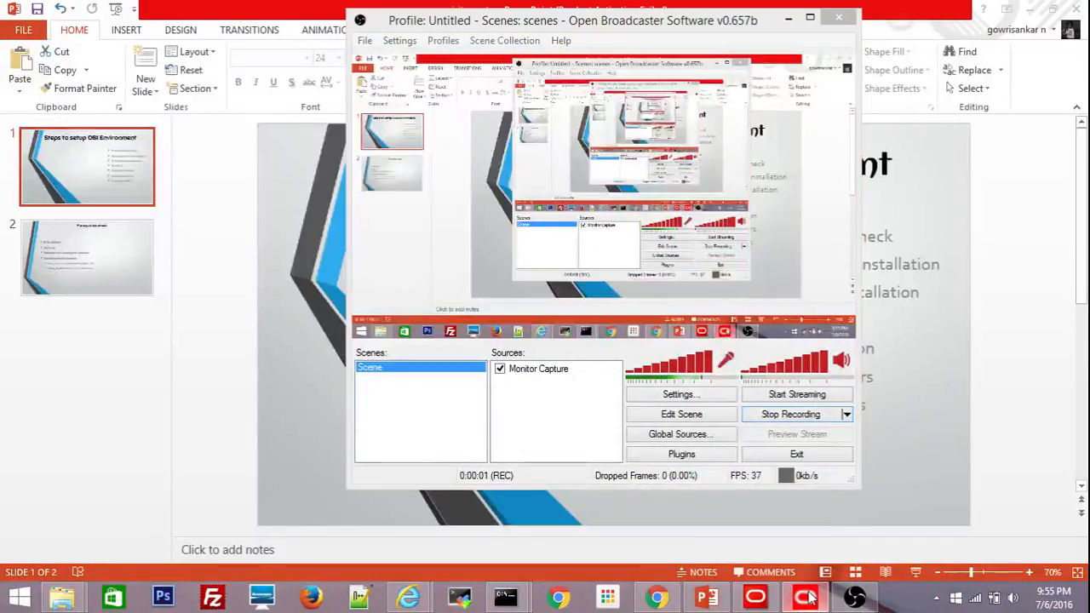
pyautogui.click(805, 597)
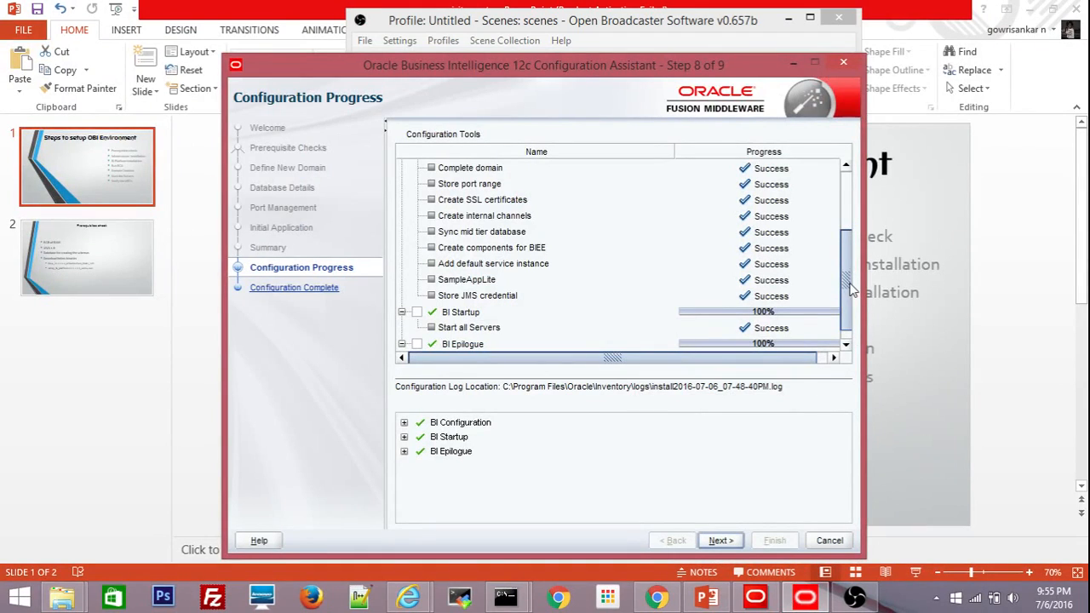
pyautogui.moveTo(847, 288); pyautogui.dragTo(839, 181)
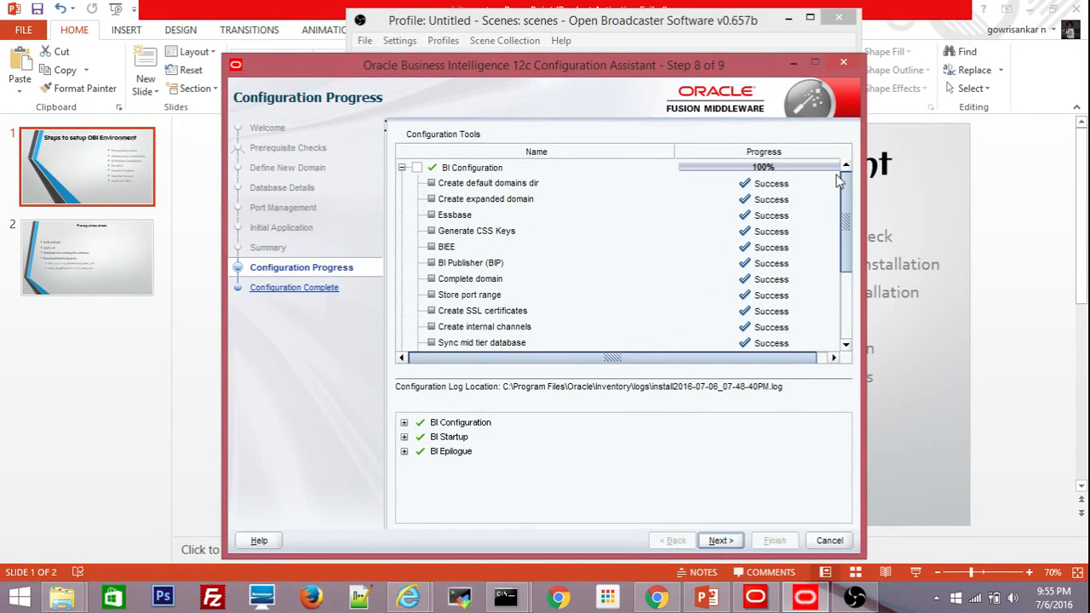
pyautogui.click(785, 19)
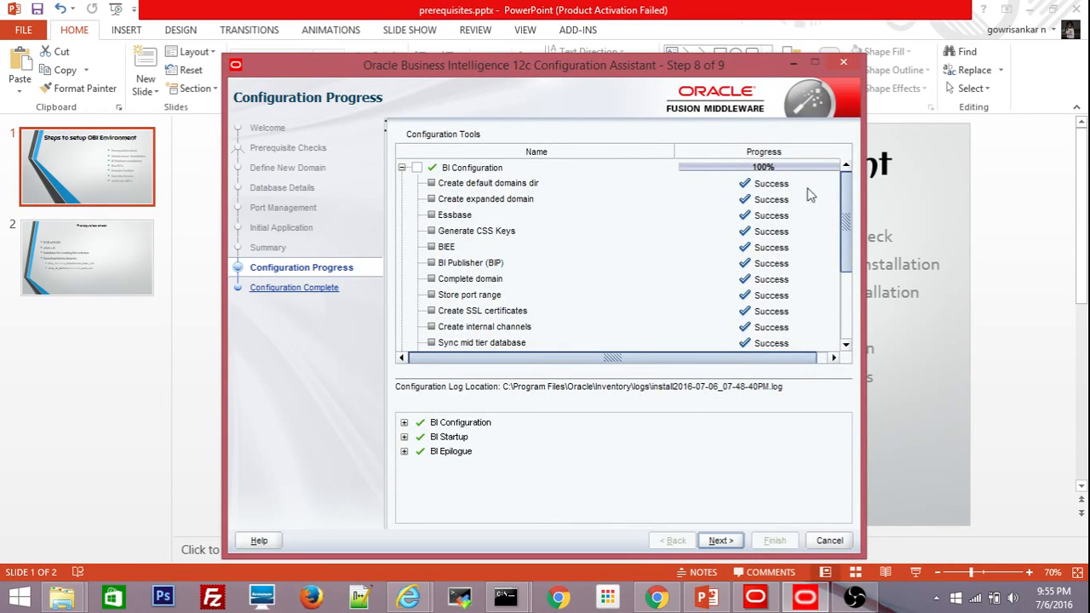
pyautogui.moveTo(845, 203); pyautogui.dragTo(840, 286)
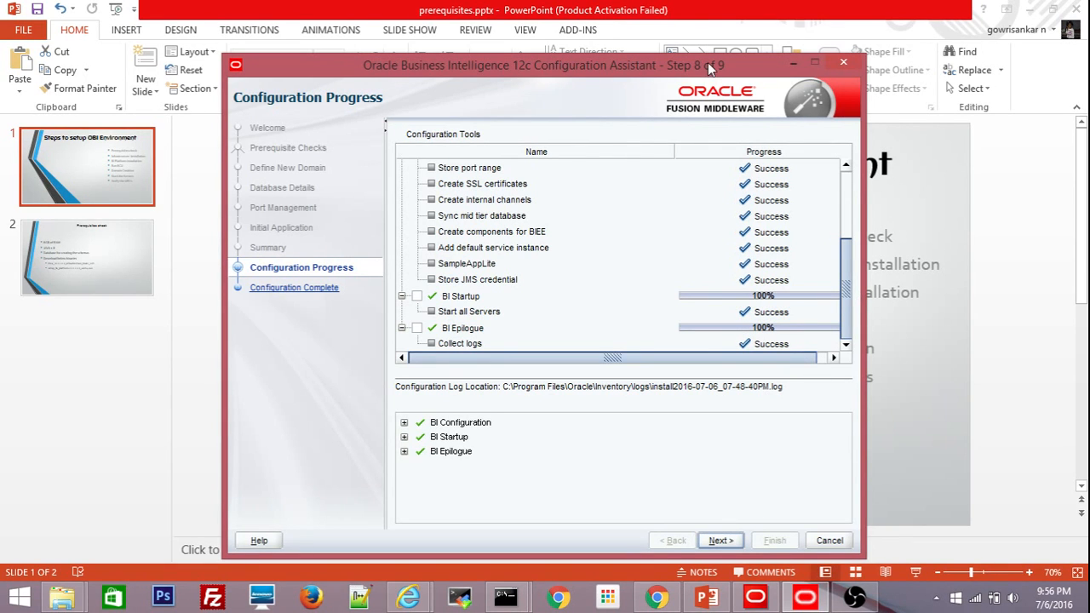
pyautogui.moveTo(708, 62); pyautogui.dragTo(562, 41)
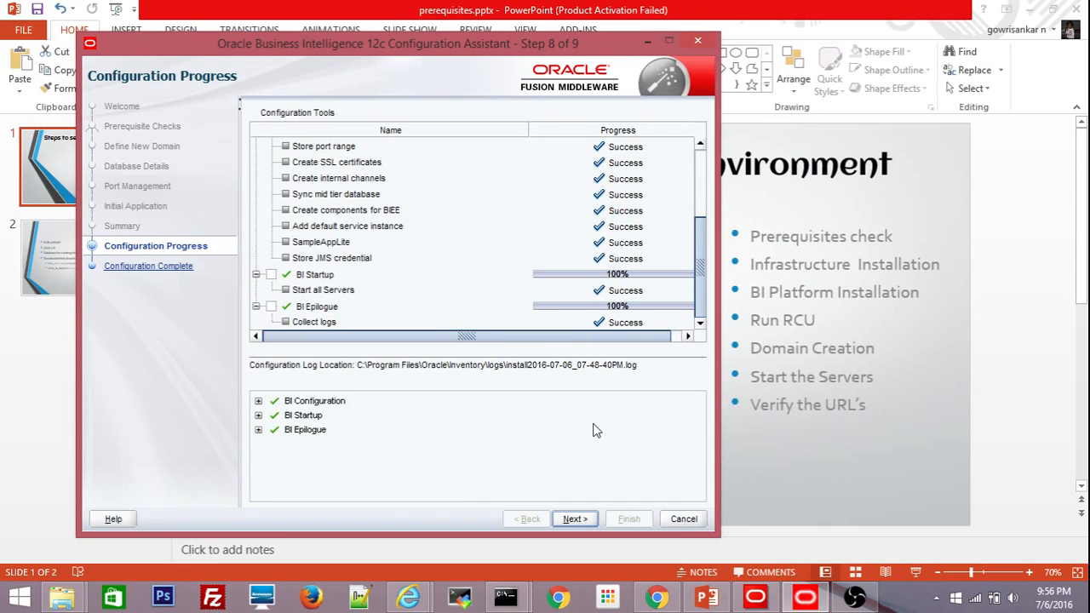
pyautogui.click(570, 520)
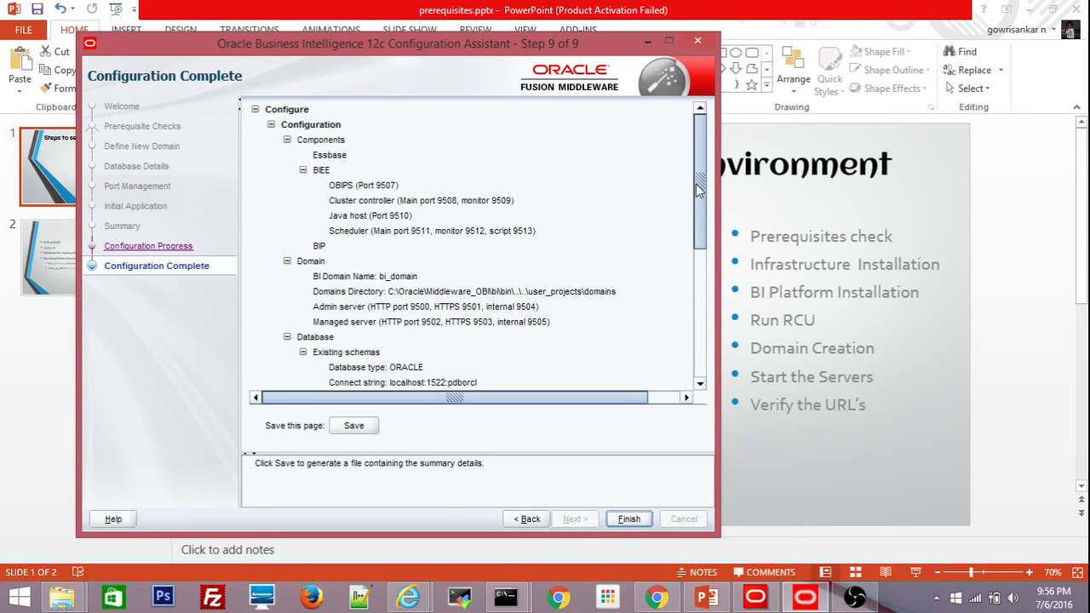
pyautogui.moveTo(696, 190); pyautogui.dragTo(697, 329)
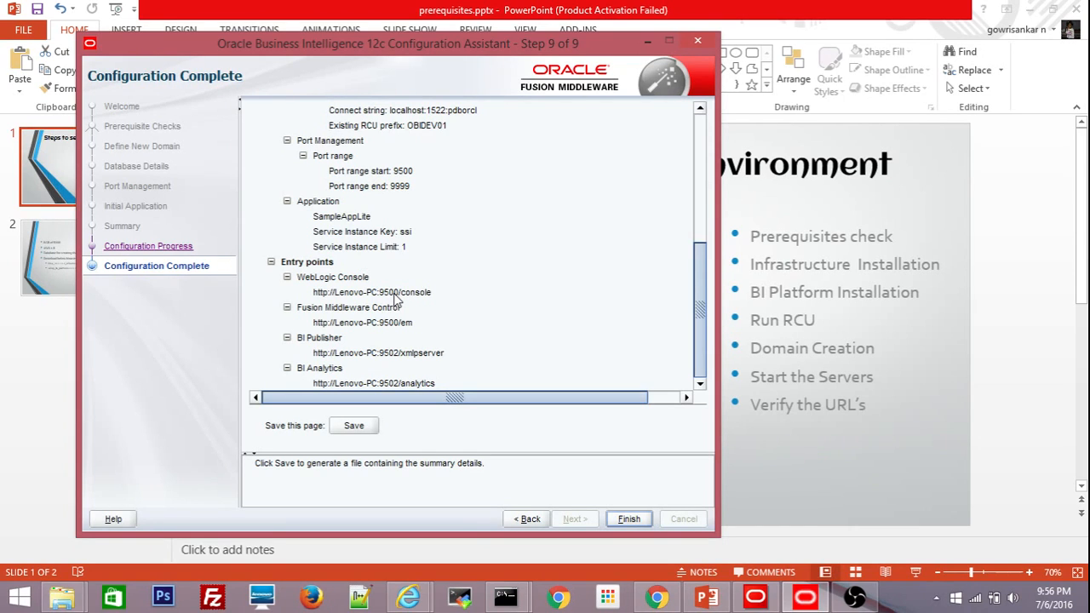
pyautogui.click(373, 358)
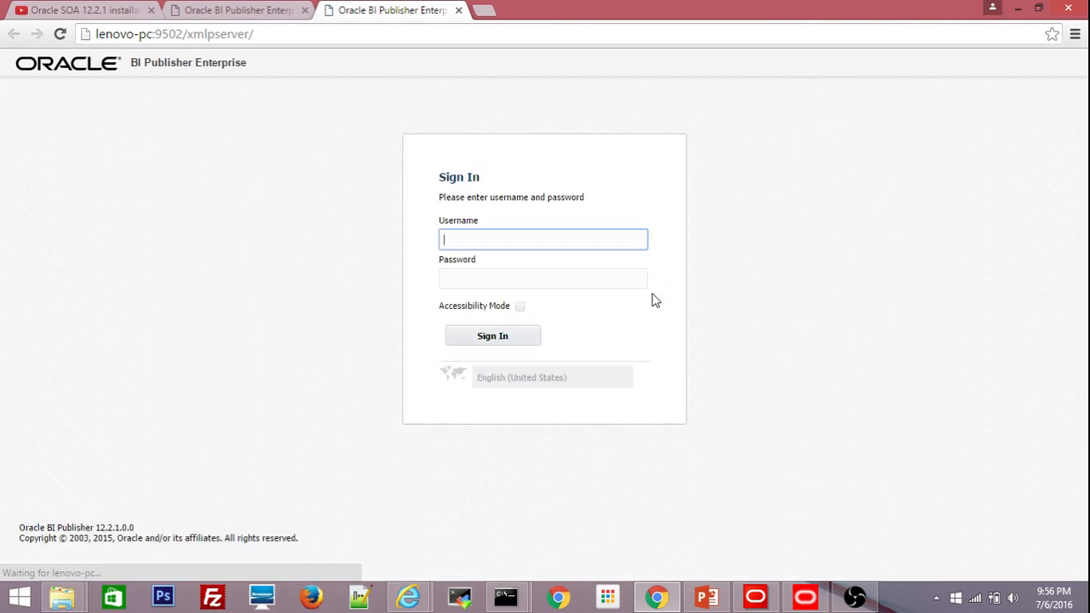
# Close the duplicate BI Publisher sign-in tab in Chrome.
pyautogui.click(275, 14)
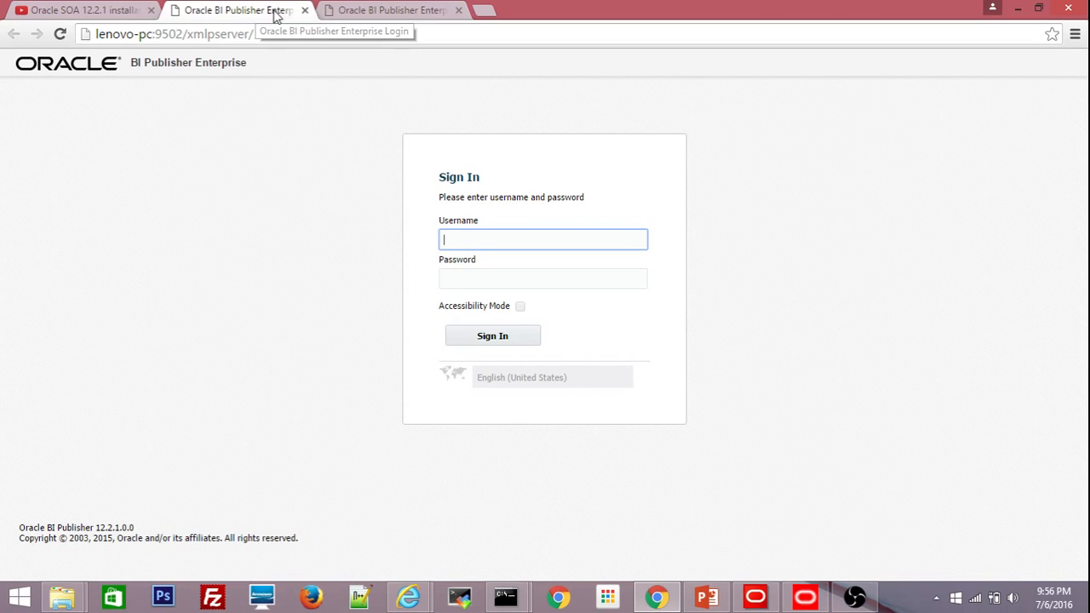
pyautogui.click(439, 11)
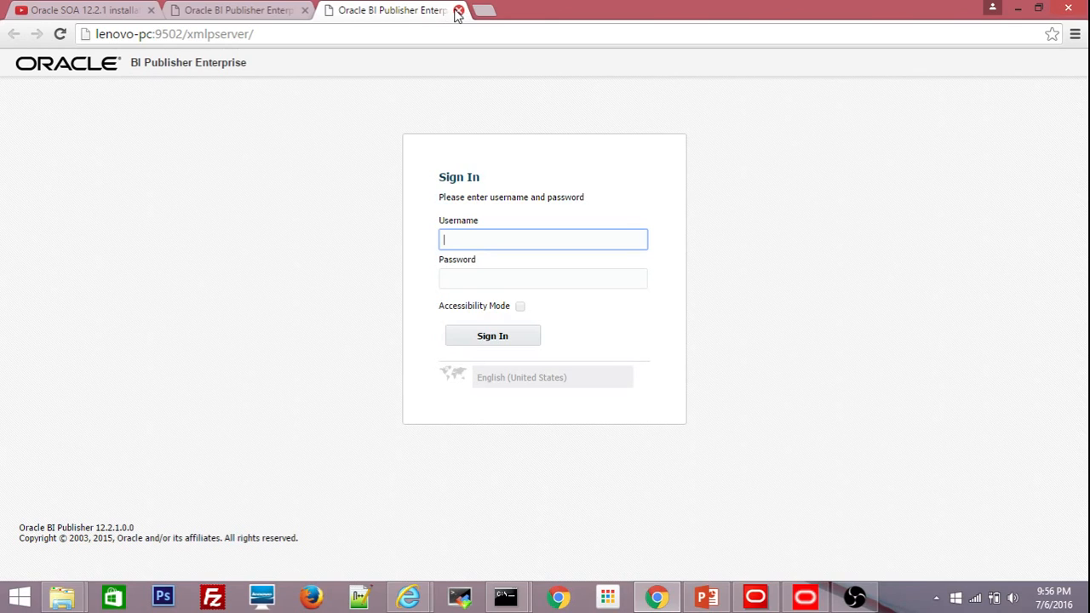
pyautogui.click(458, 11)
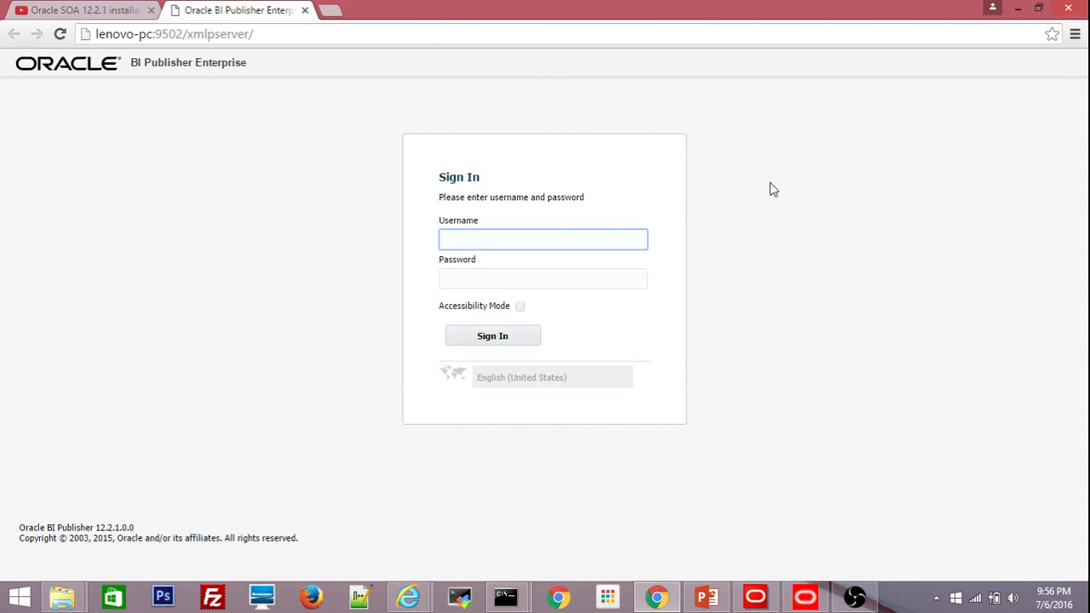
# Open the BI Analytics entry point at port 9502/analytics and close the extra loading tab.
pyautogui.hotkey('alt', 'Tab')
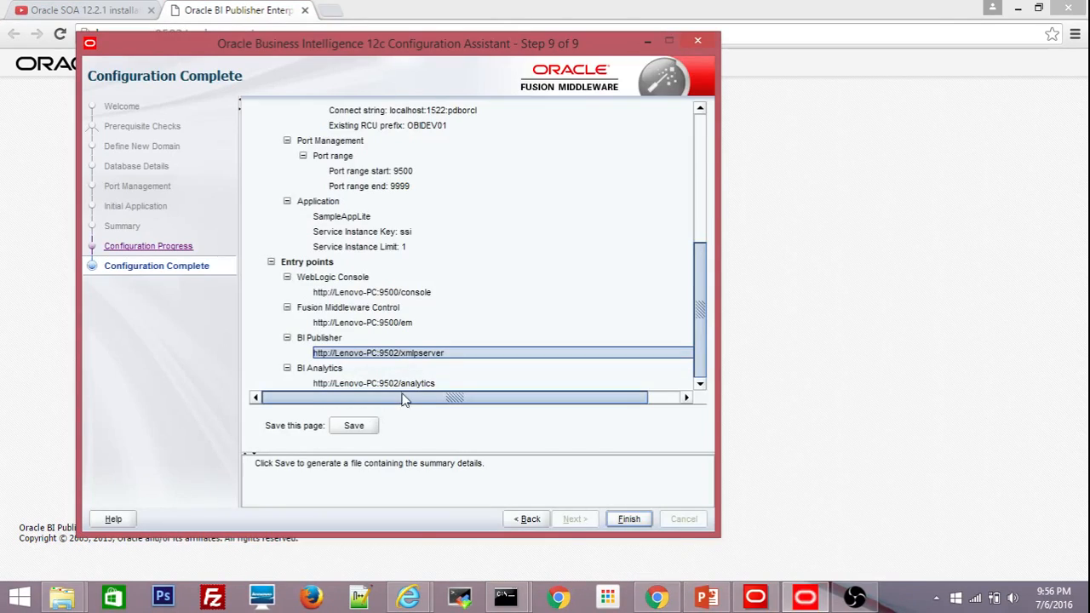
pyautogui.click(399, 385)
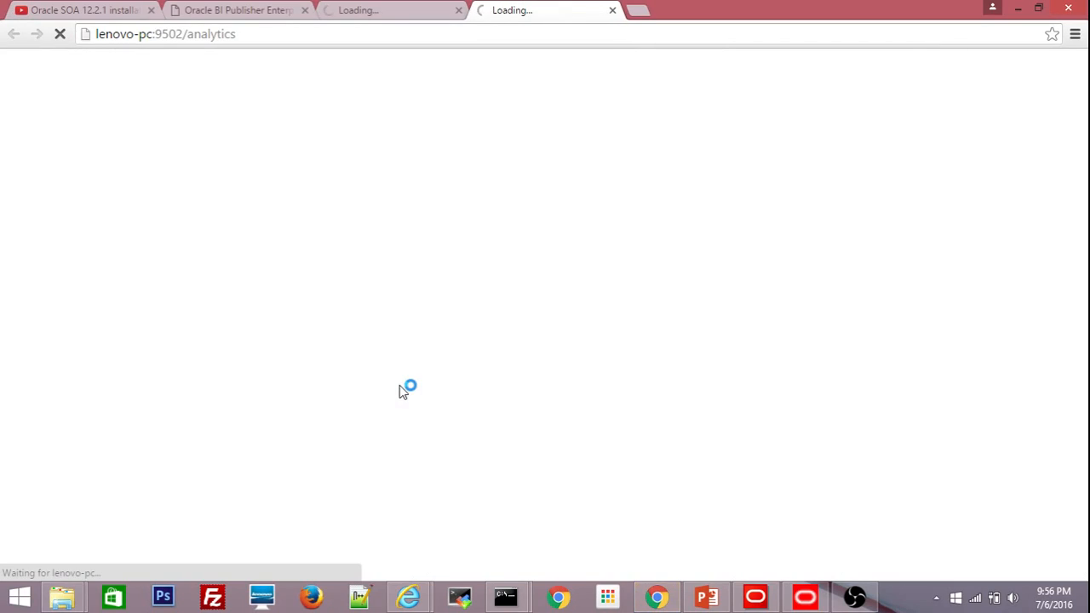
pyautogui.click(458, 10)
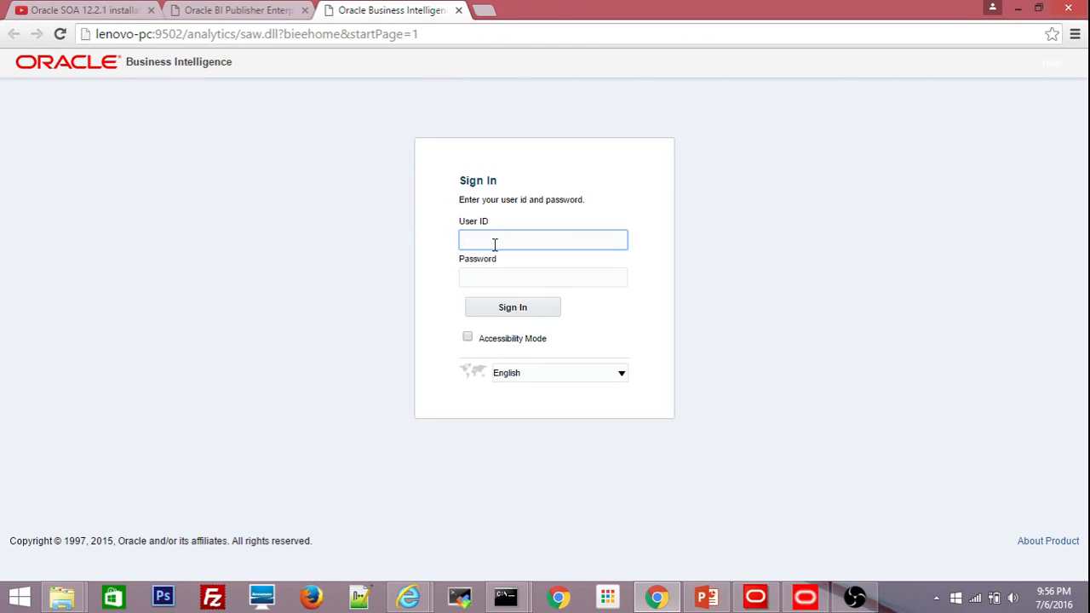
# Sign in to BI Analytics as the weblogic user and dismiss Chrome's save-password offer.
pyautogui.write('we')
pyautogui.press('Down')
pyautogui.press('Tab')
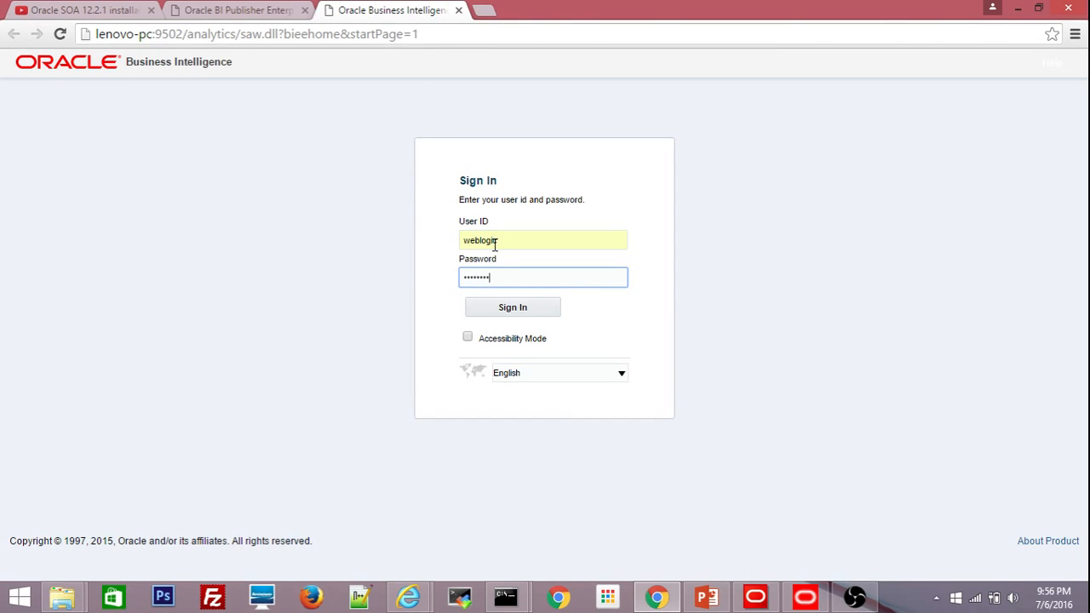
pyautogui.click(493, 312)
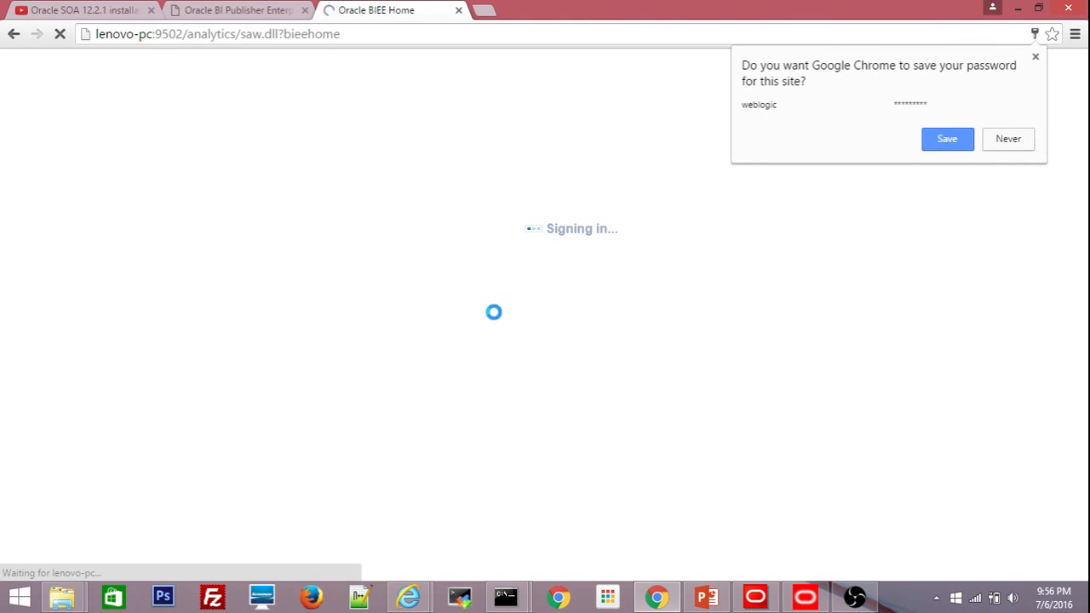
pyautogui.click(1009, 139)
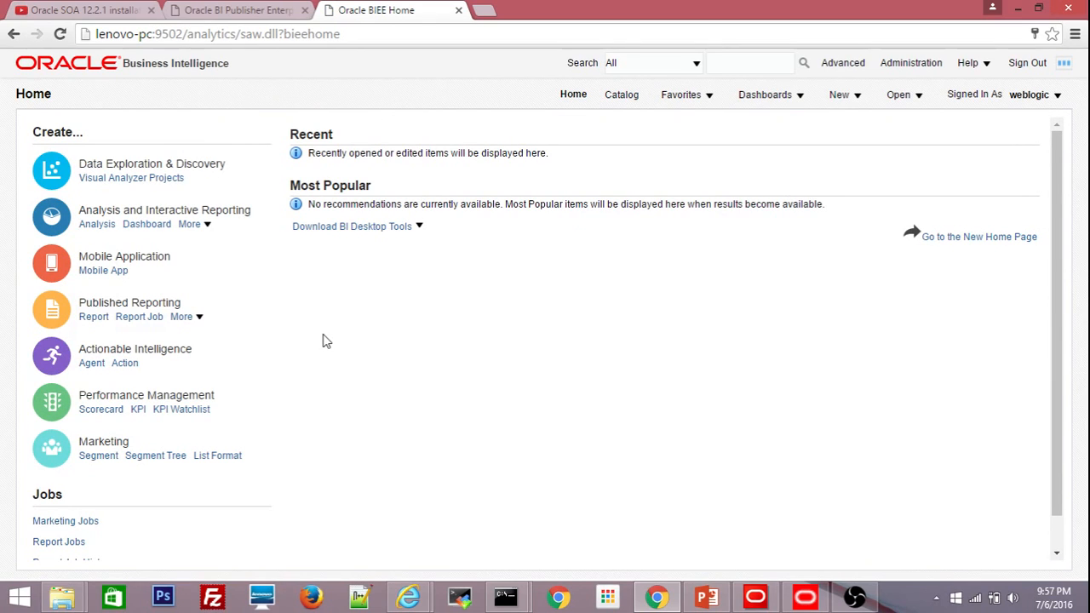
# Sign in to BI Publisher as weblogic, then return to the Oracle BI Home tab.
pyautogui.click(251, 13)
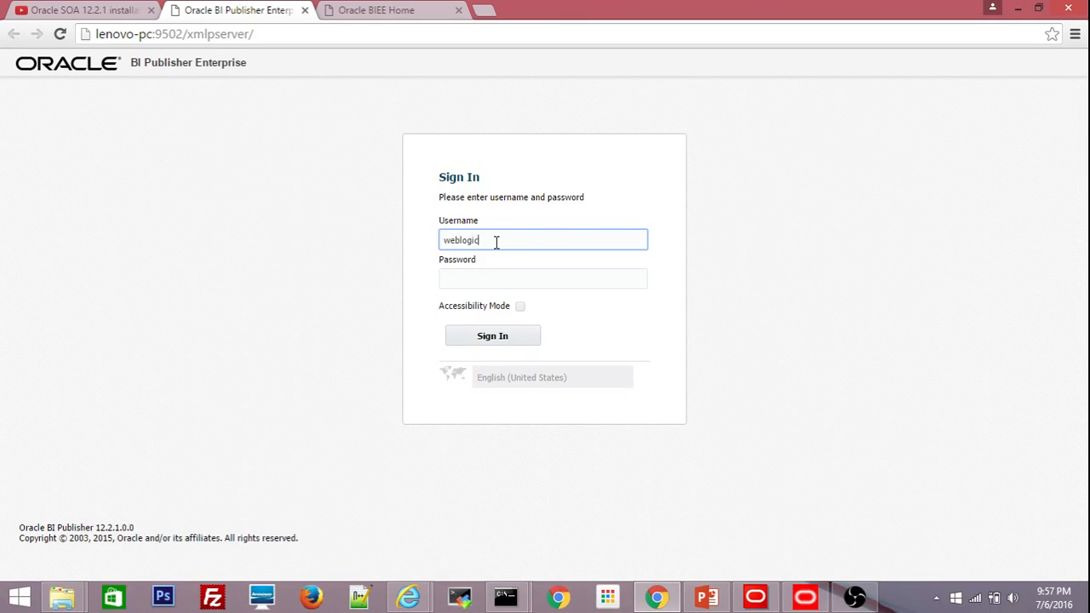
pyautogui.press('Tab')
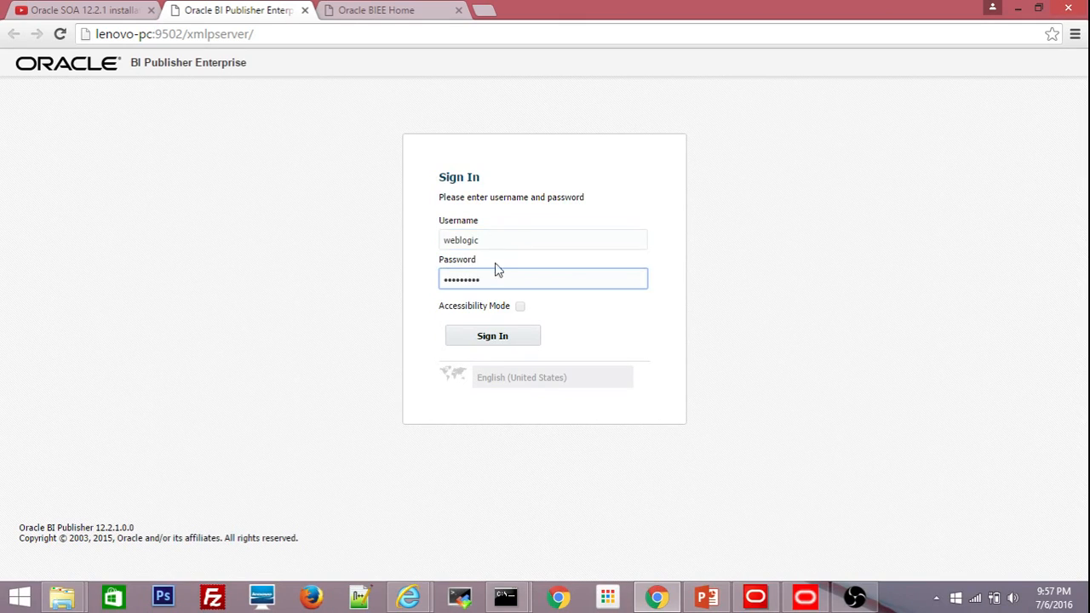
pyautogui.click(486, 336)
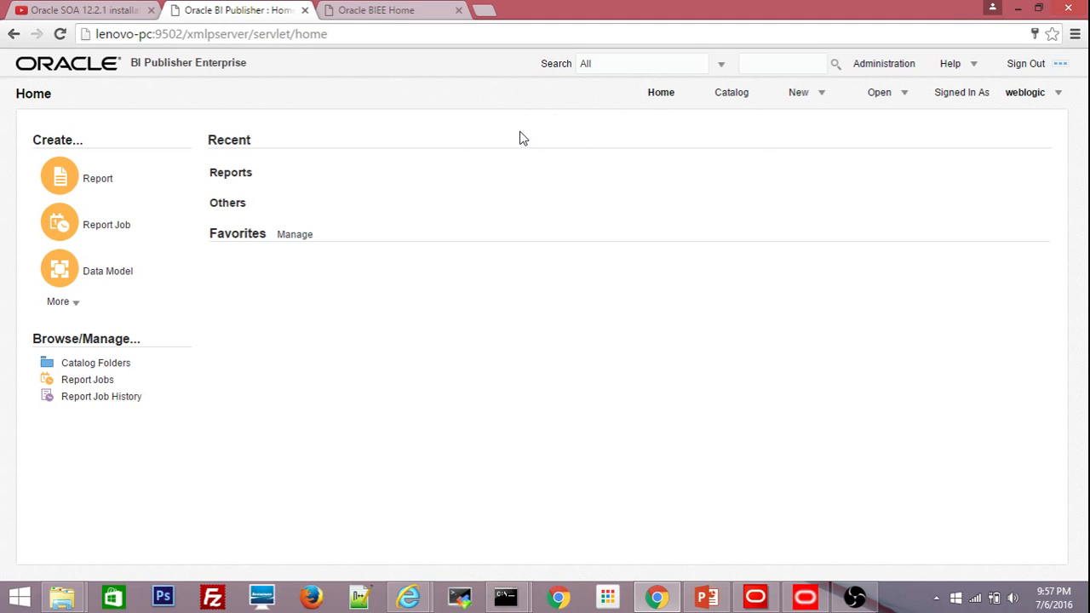
pyautogui.click(375, 12)
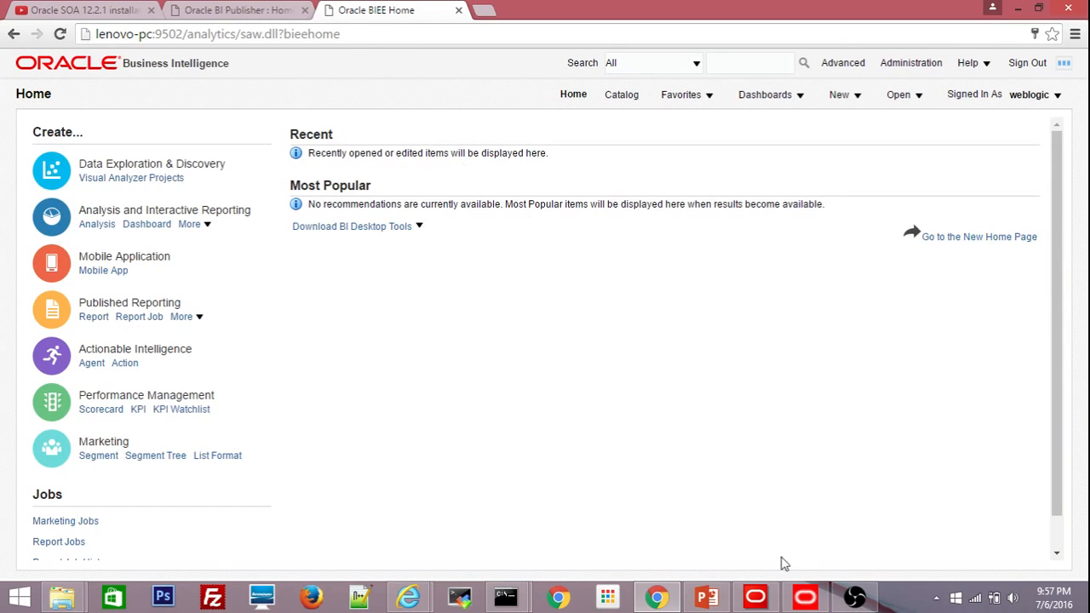
# Open the WebLogic Console link from the Configuration Assistant and log in as weblogic with the admin password.
pyautogui.moveTo(857, 600)
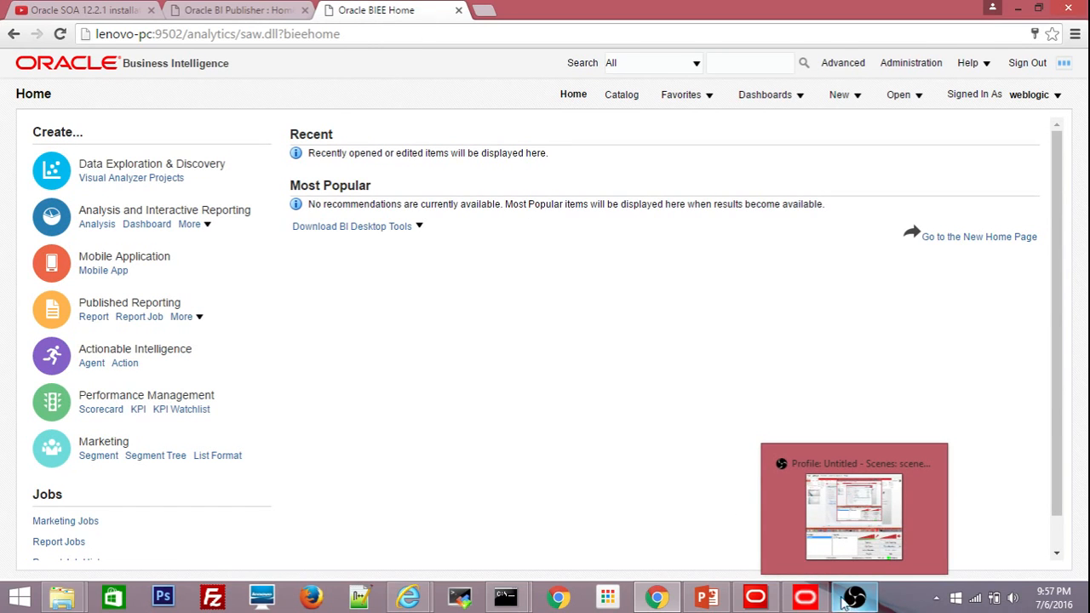
pyautogui.click(805, 598)
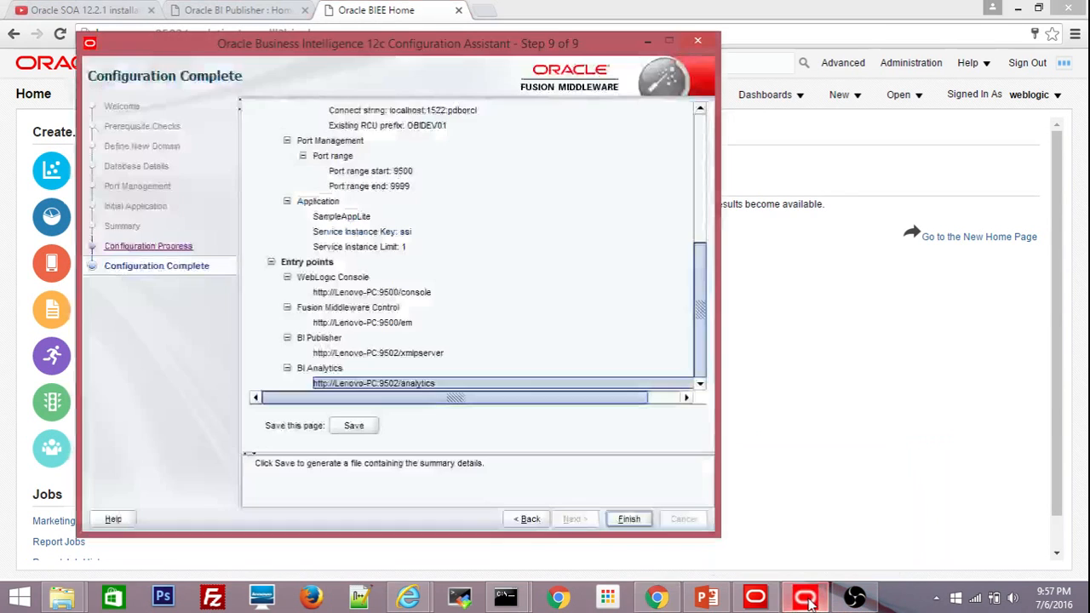
pyautogui.click(402, 293)
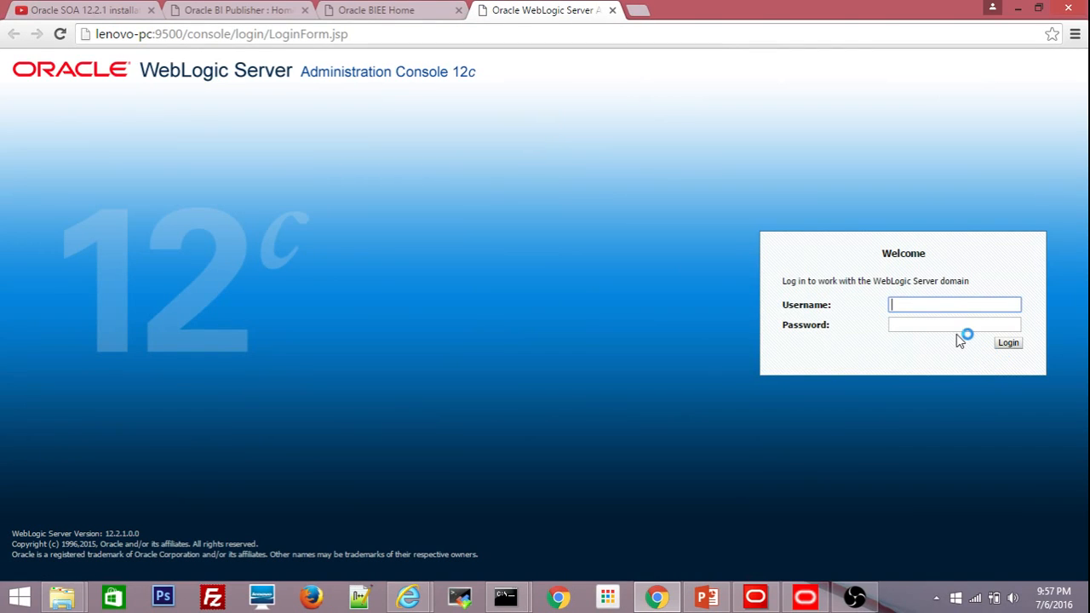
pyautogui.write('weblogic')
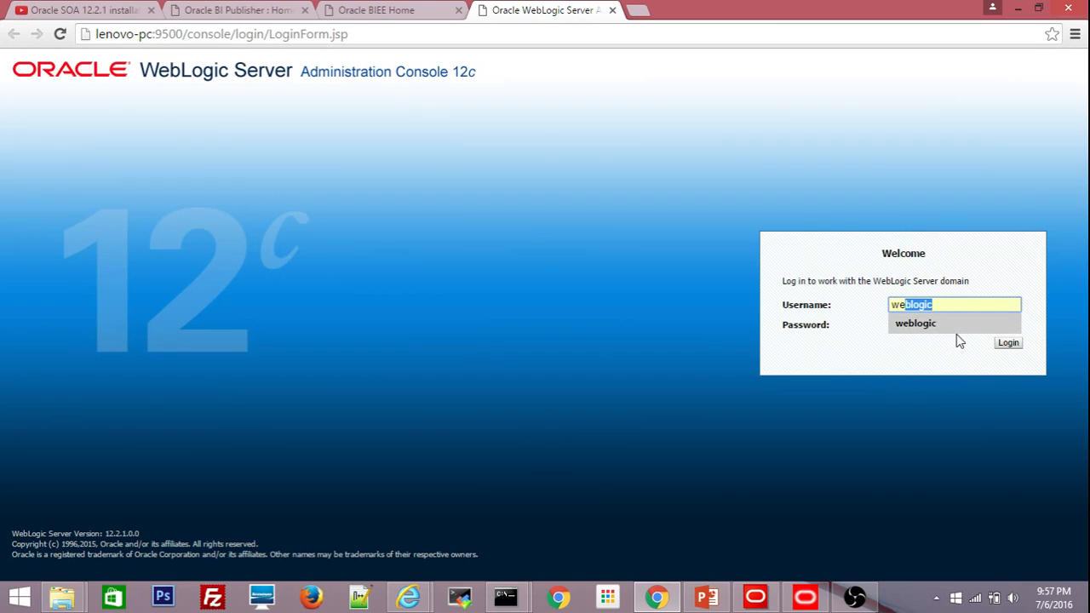
pyautogui.press('Tab')
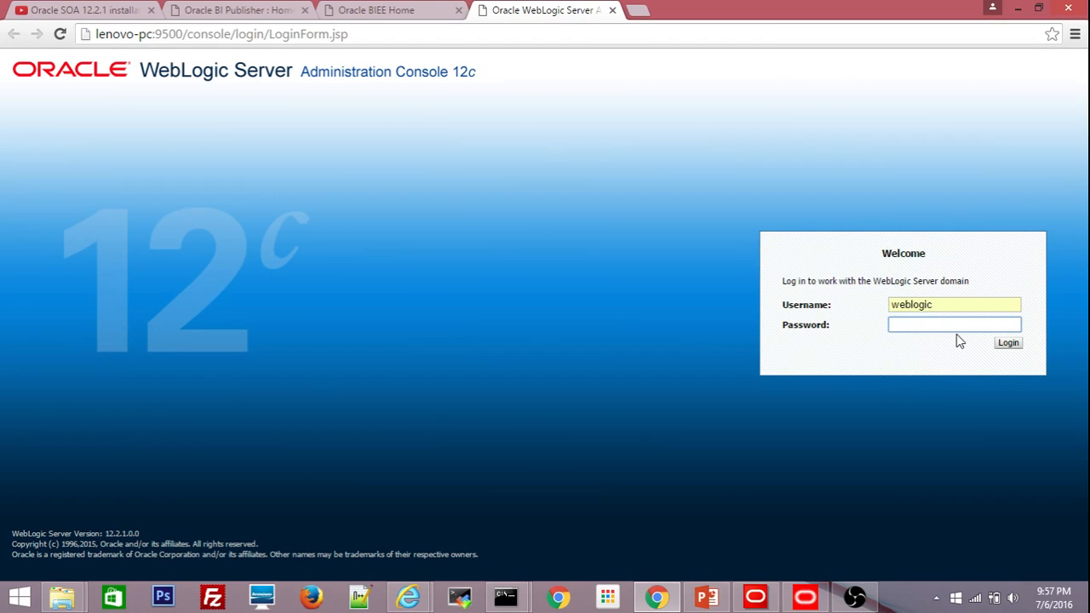
pyautogui.write('weblogic1')
pyautogui.press('Return')
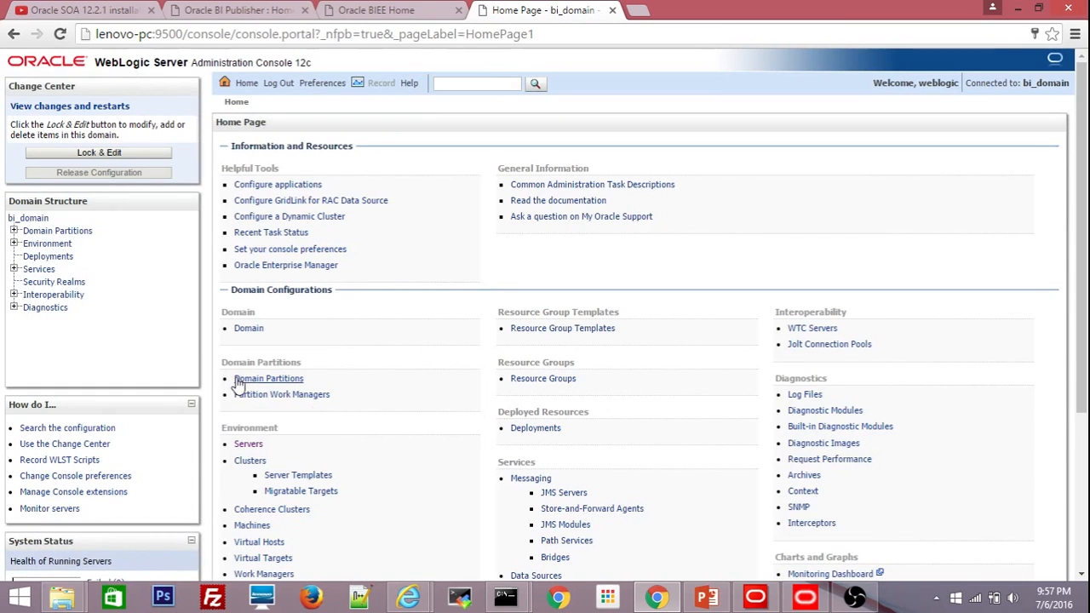
# Check AdminServer and bi_server1 show RUNNING and OK, then revisit the BI Publisher and BI Home tabs.
pyautogui.click(250, 445)
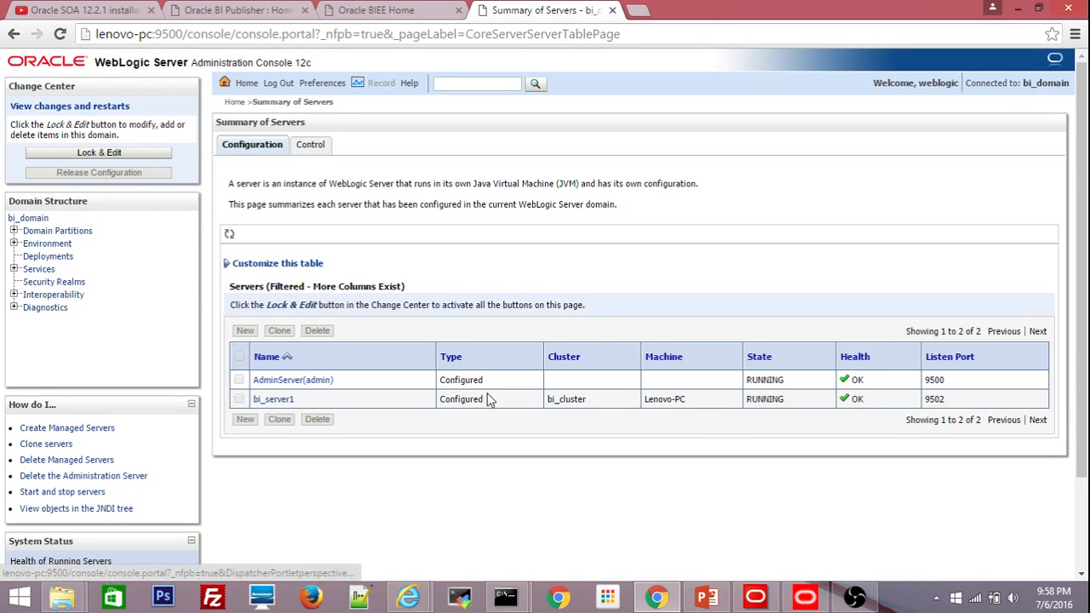
pyautogui.click(256, 10)
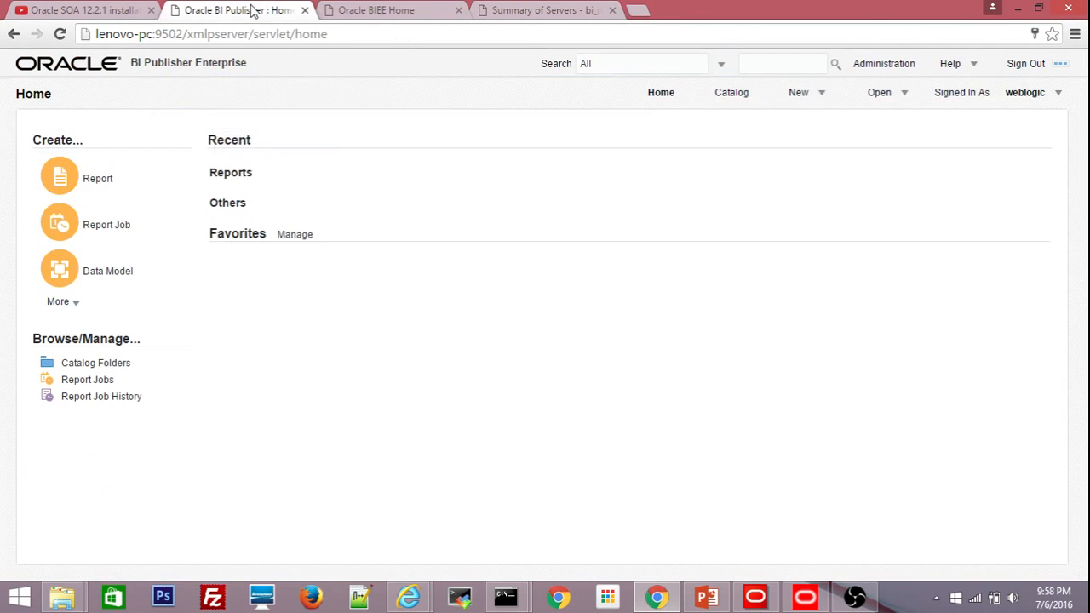
pyautogui.click(375, 10)
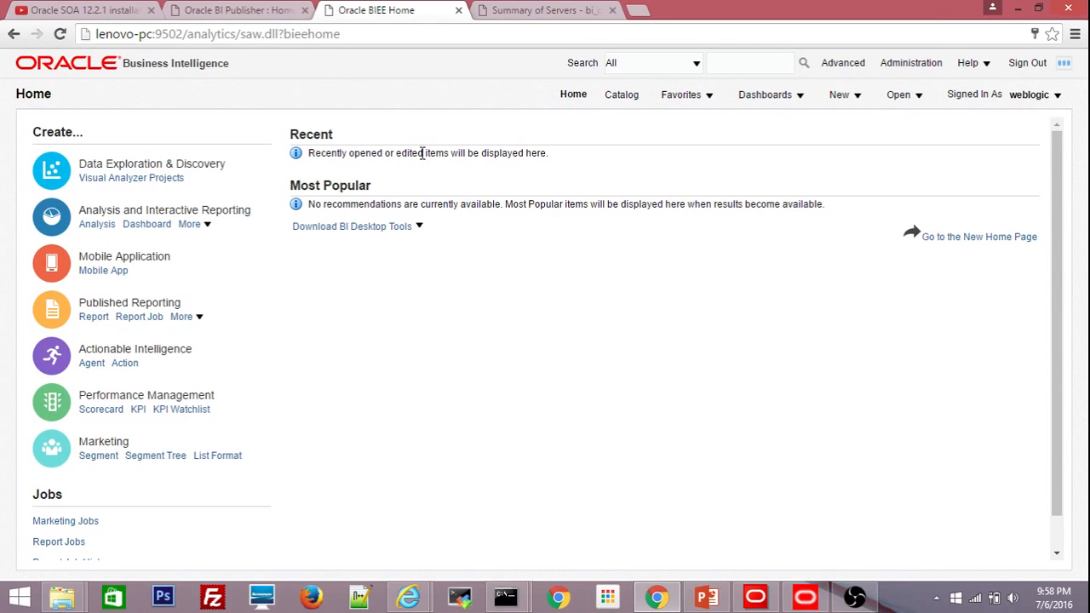
pyautogui.click(244, 13)
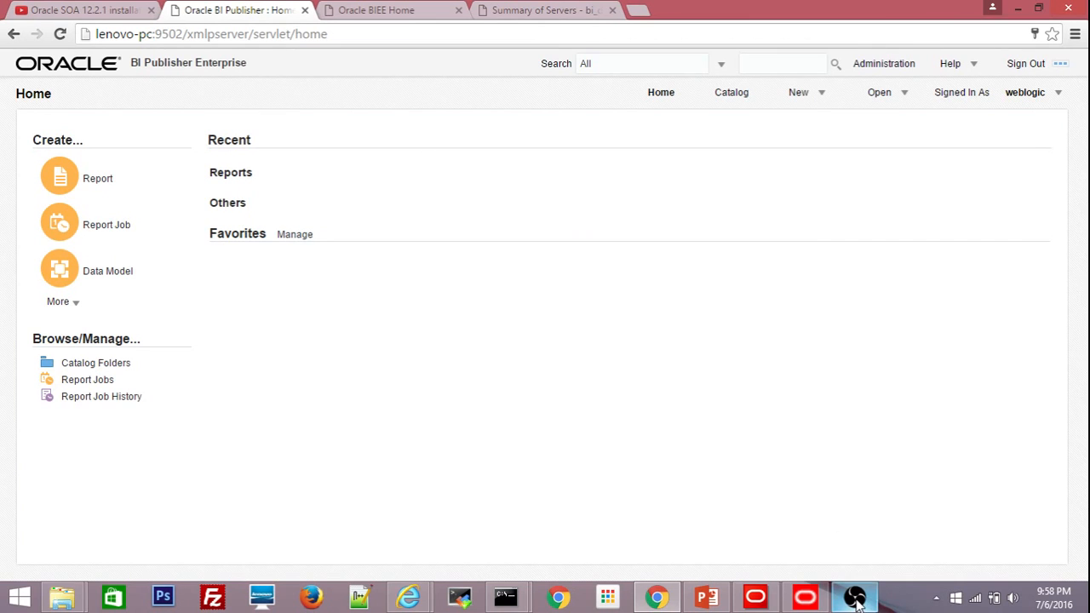
pyautogui.moveTo(853, 599)
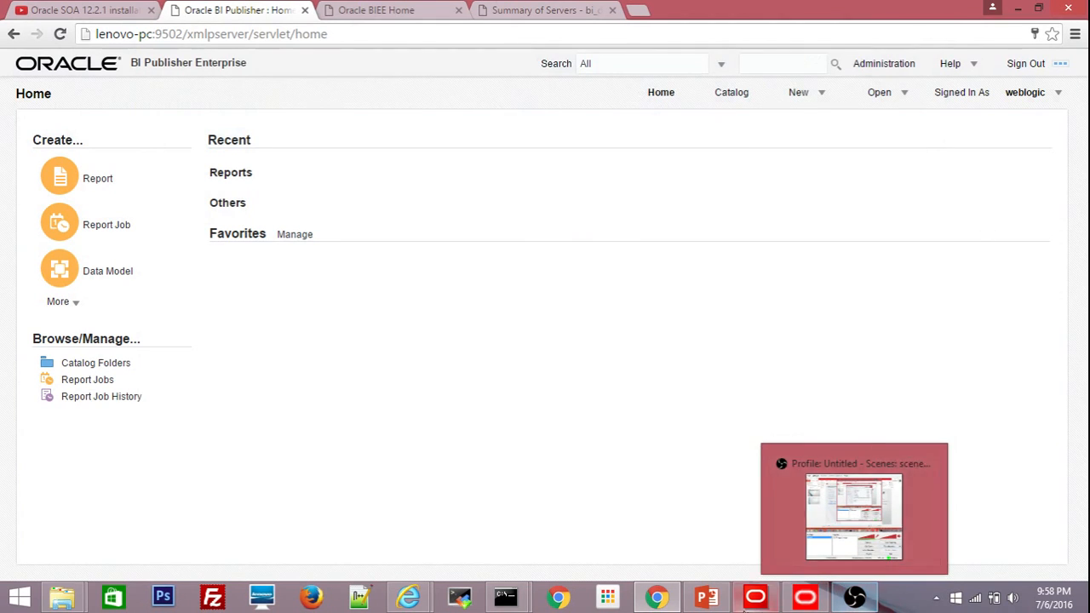